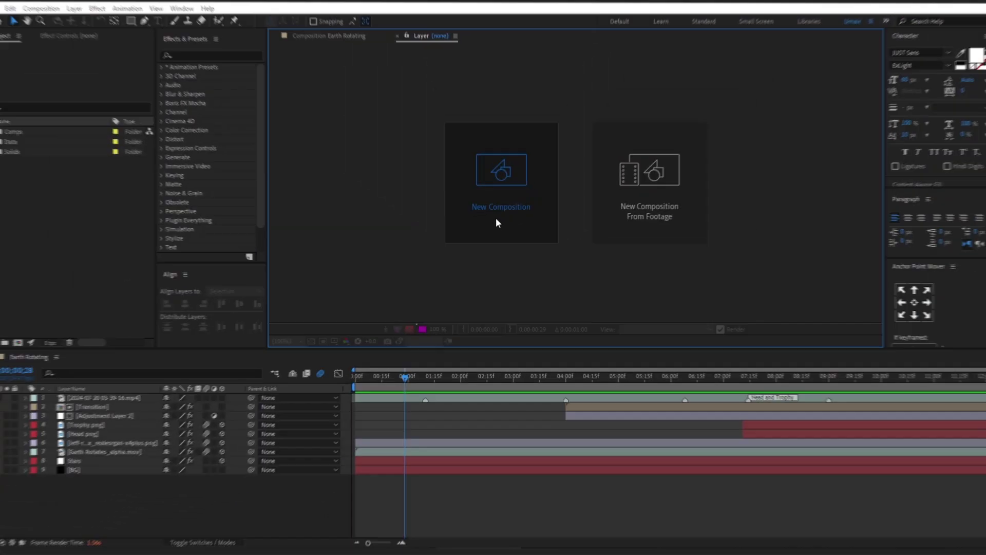
Step: Create a composition named 'Earth Rotating' at HDTV 1080, 29.97 fps, 15 seconds long
click(495, 217)
text(E)
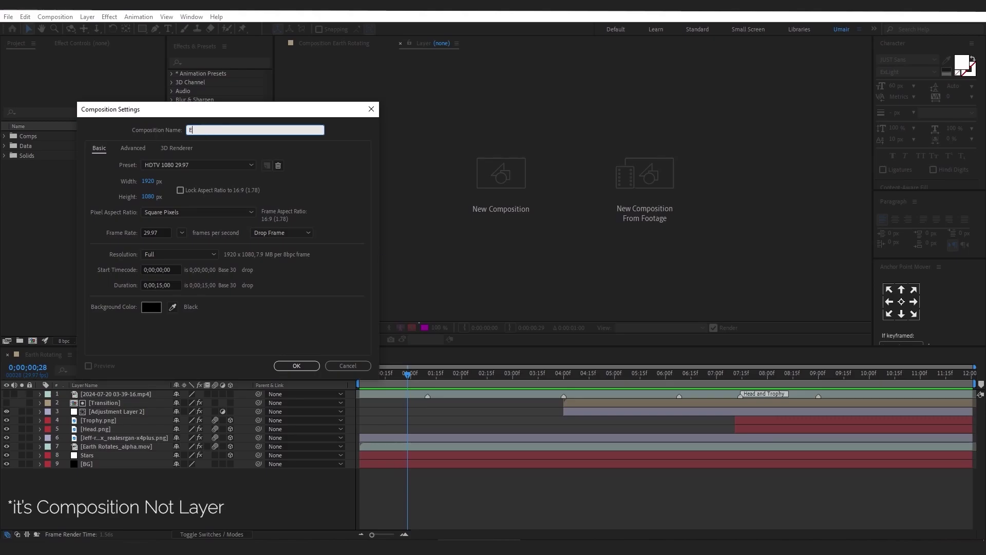
text(arth Rotating)
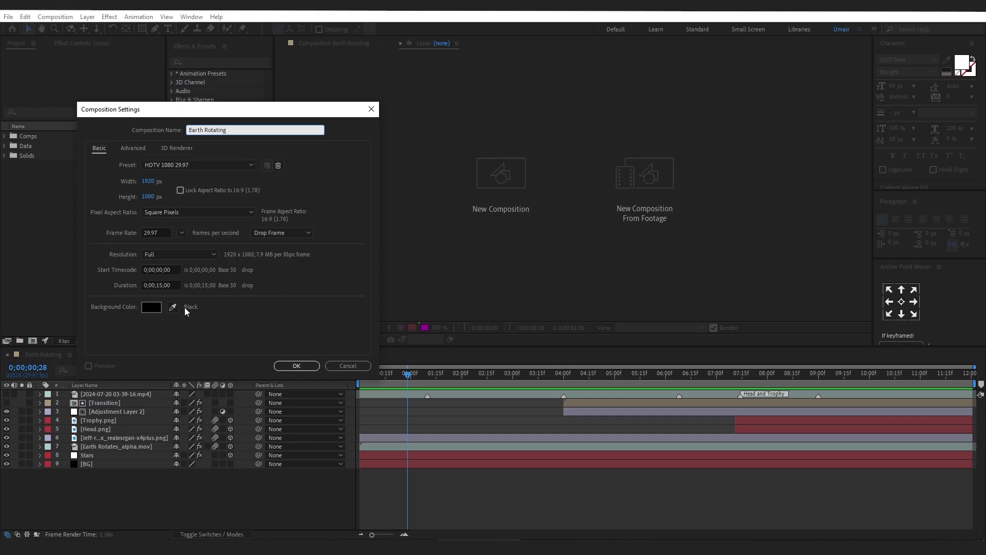
click(292, 367)
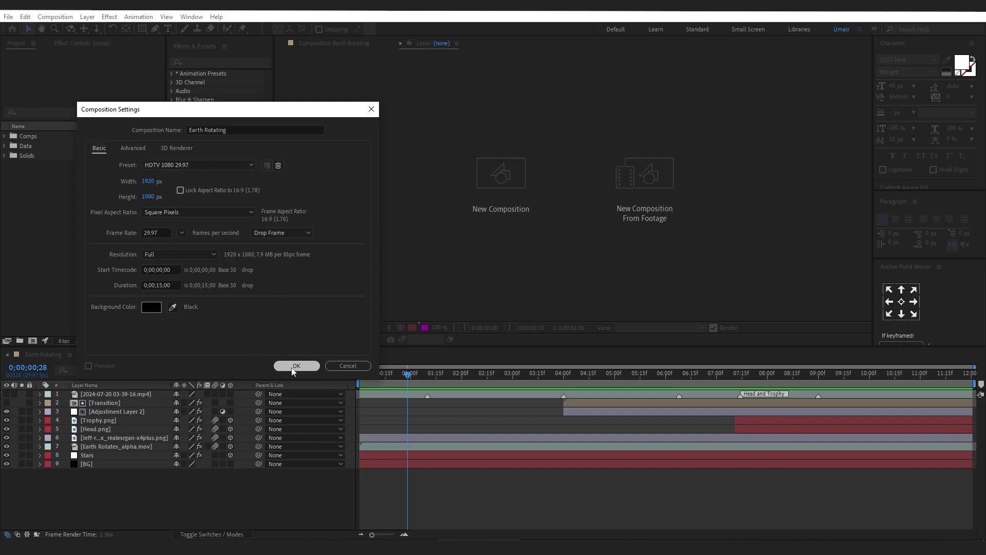
Step: Add a black full-frame solid named BG
right_click(265, 378)
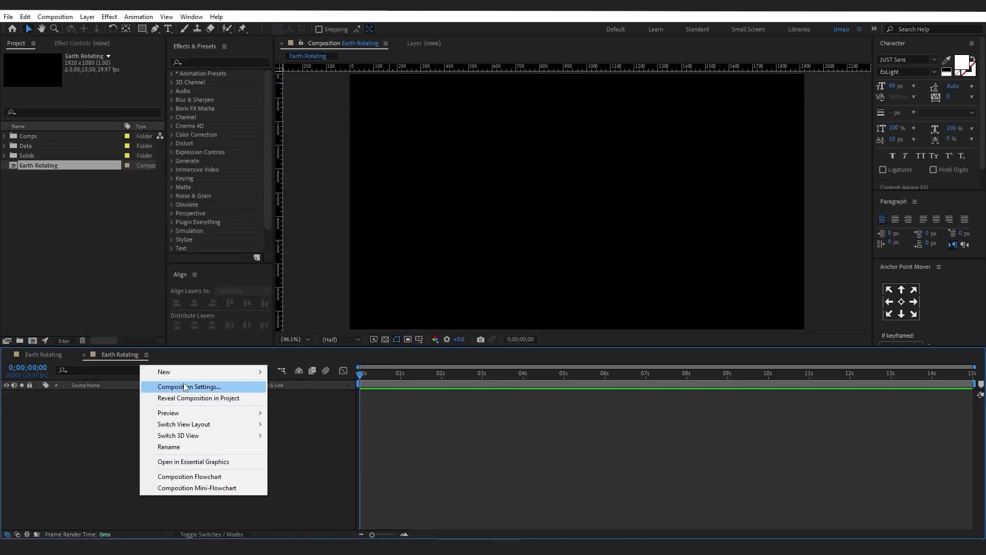
mouse_move(188, 371)
click(290, 398)
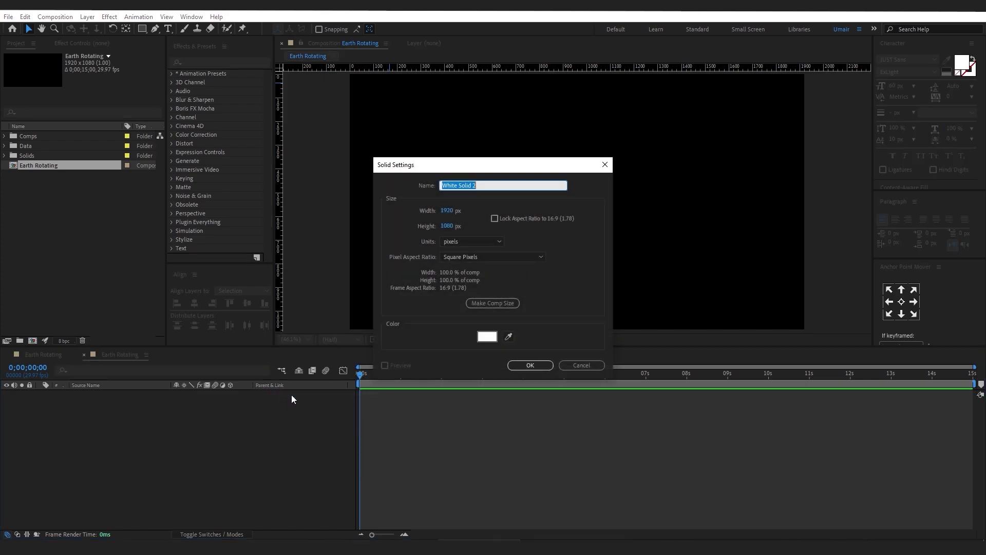
text(BG)
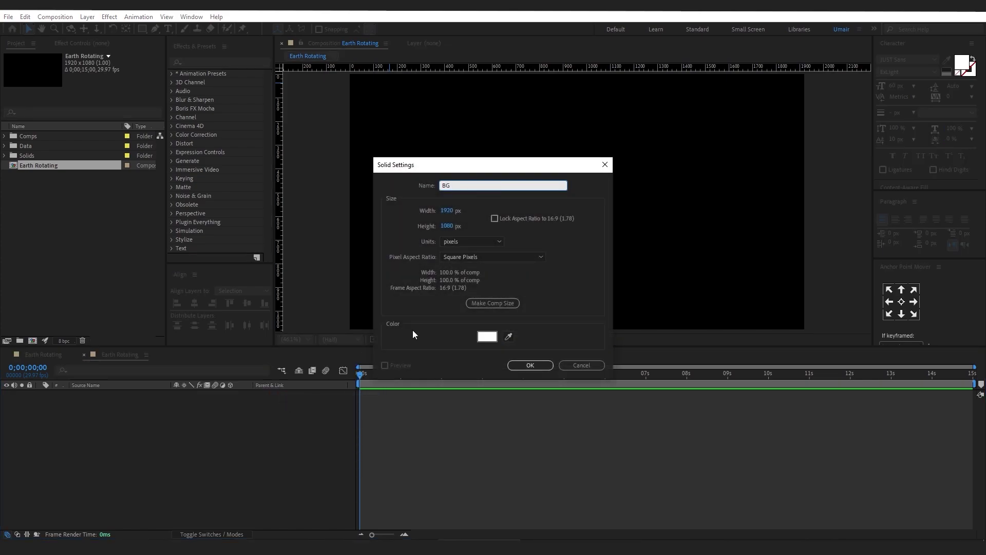
click(487, 336)
drag(218, 328, 106, 401)
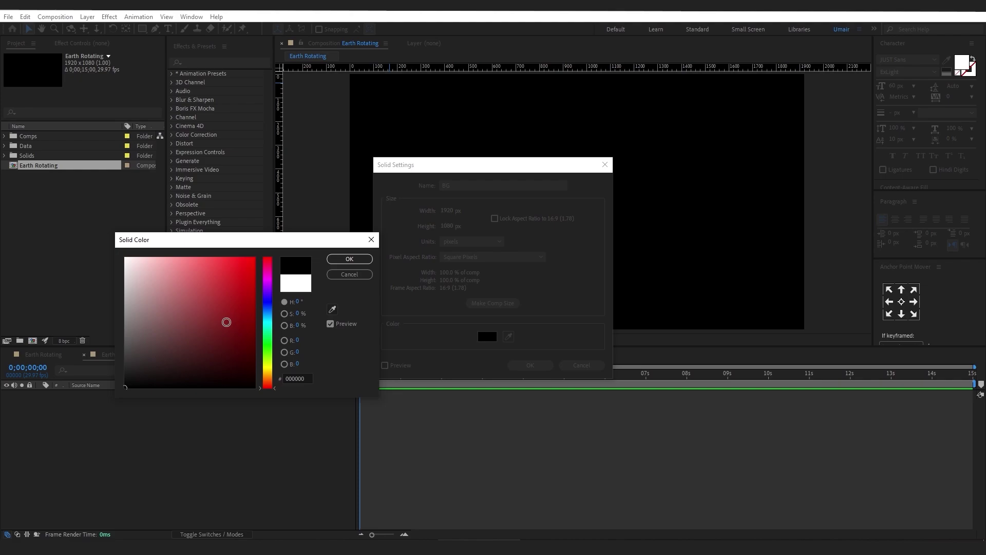
click(349, 259)
click(530, 365)
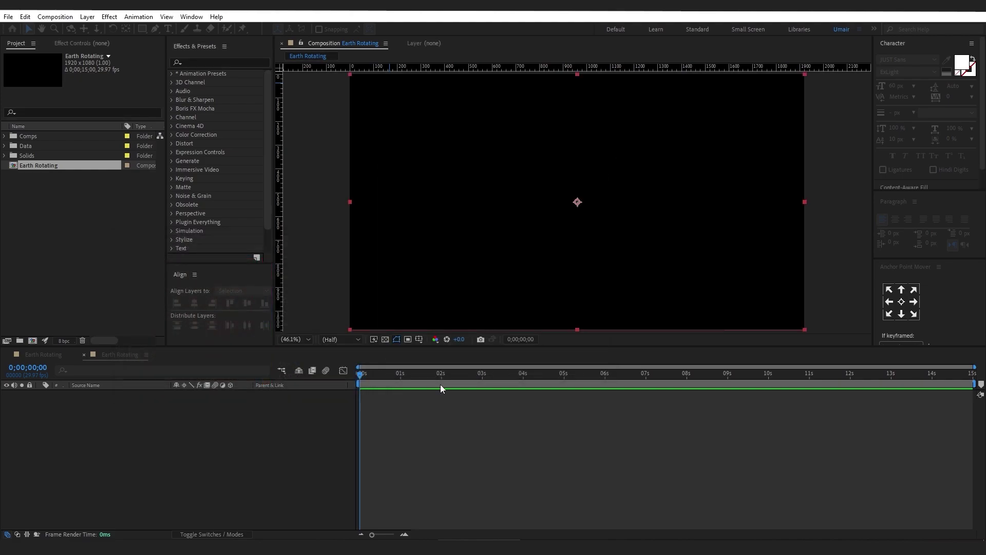
Step: Add a white solid named Stars above BG
right_click(103, 498)
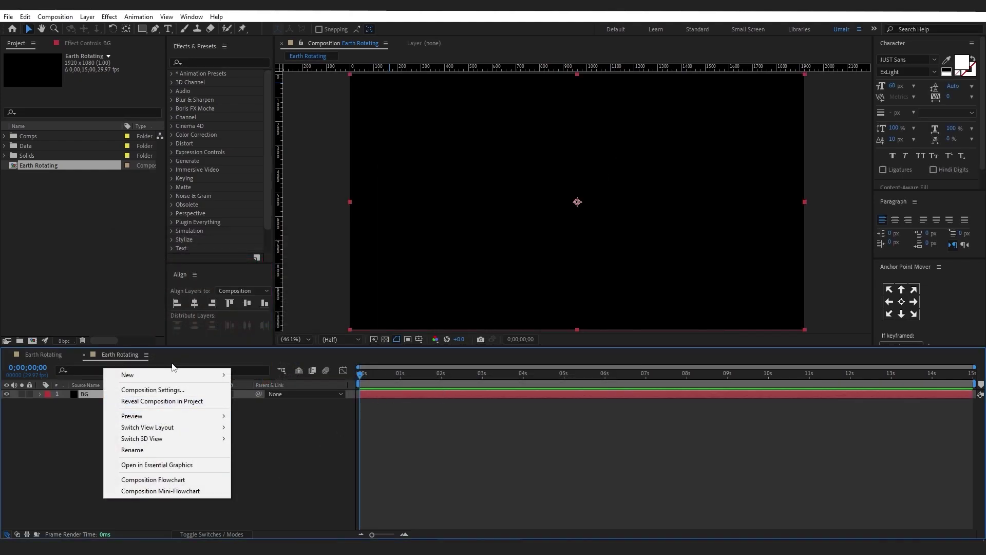
mouse_move(175, 373)
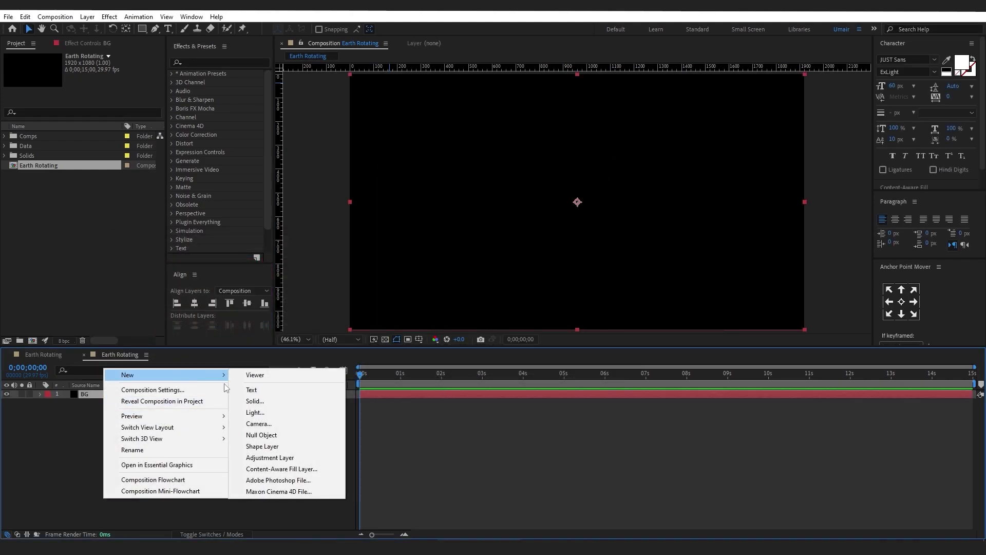
click(255, 401)
text(Stars)
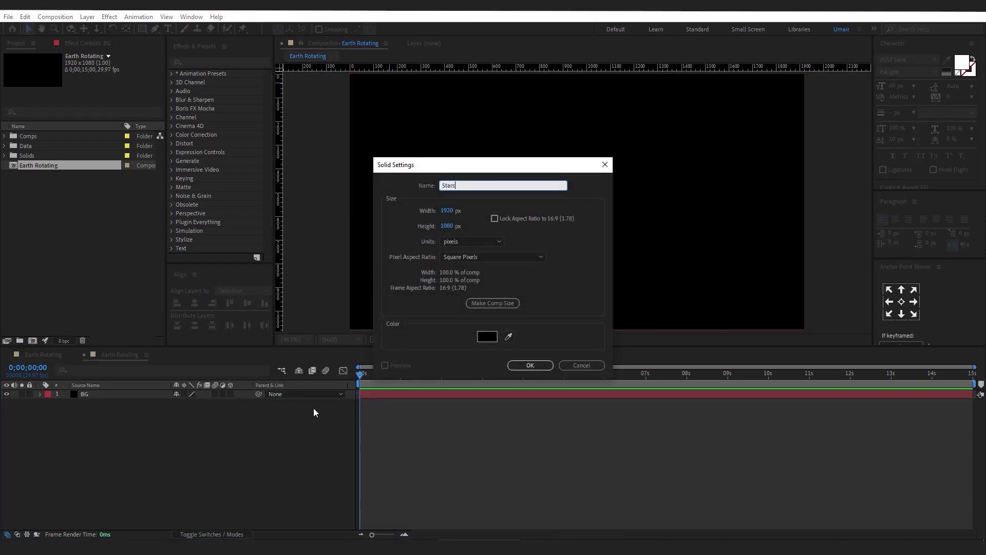
click(487, 337)
click(133, 270)
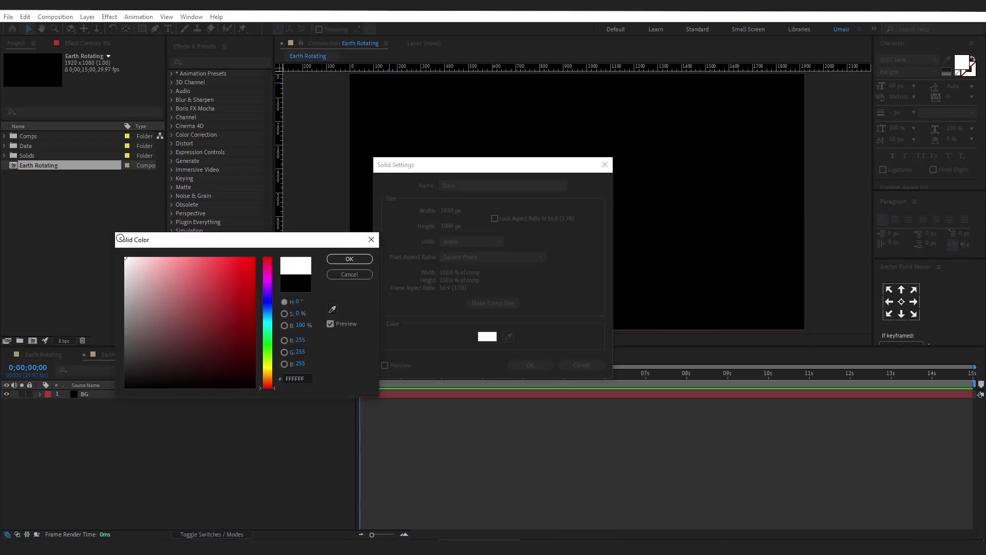
click(363, 268)
click(530, 365)
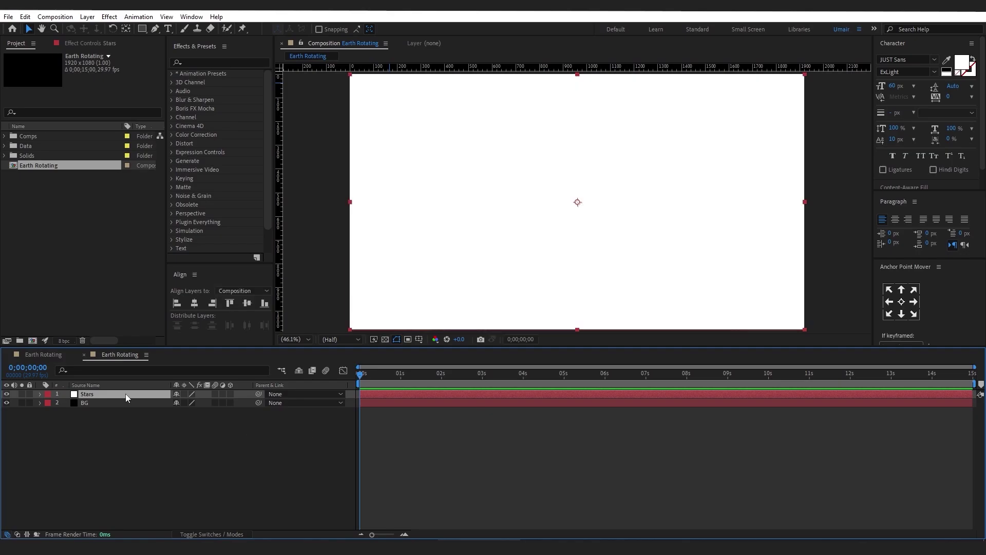
Step: Apply CC Star Burst to the Stars layer and raise Scatter from 179 to 229
key(ctrl+space)
text(cc st)
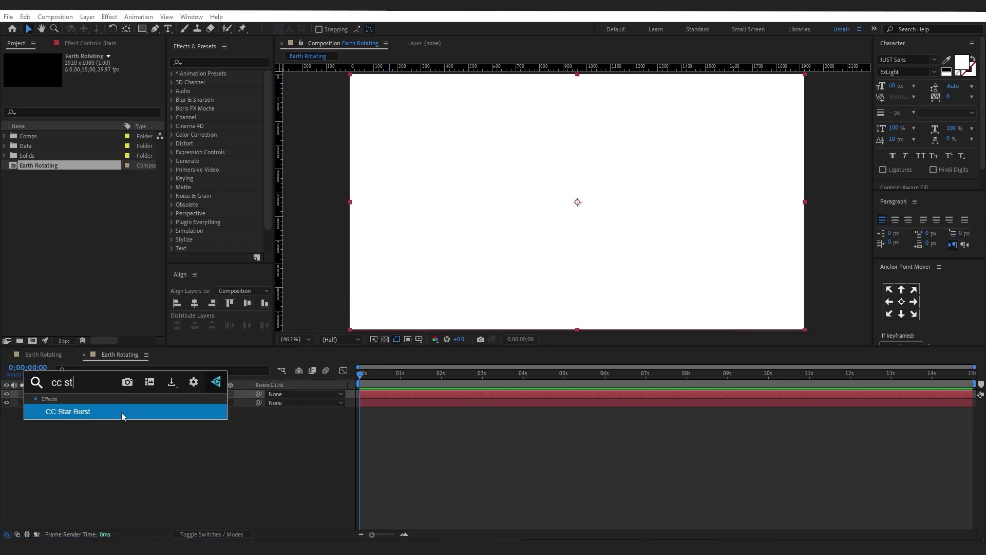
click(60, 412)
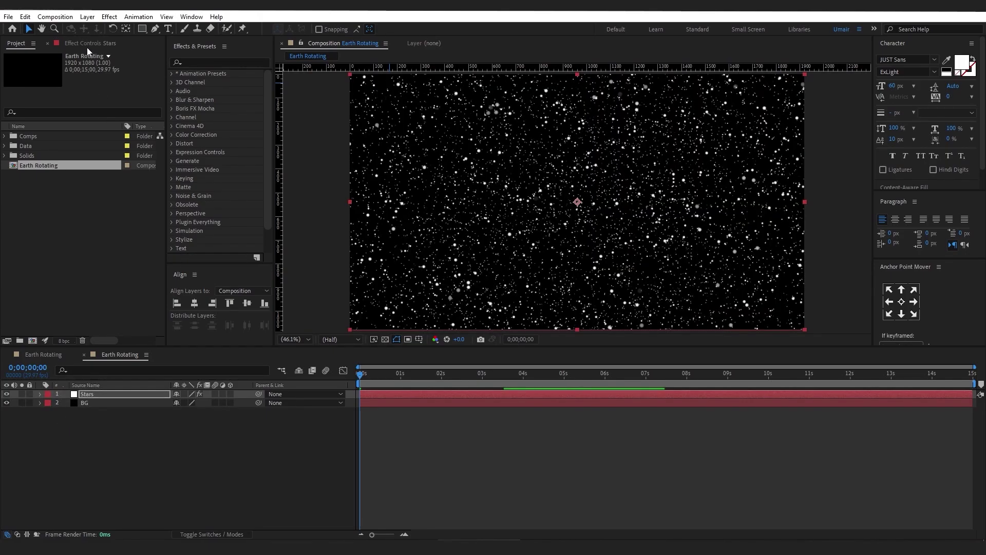
click(70, 45)
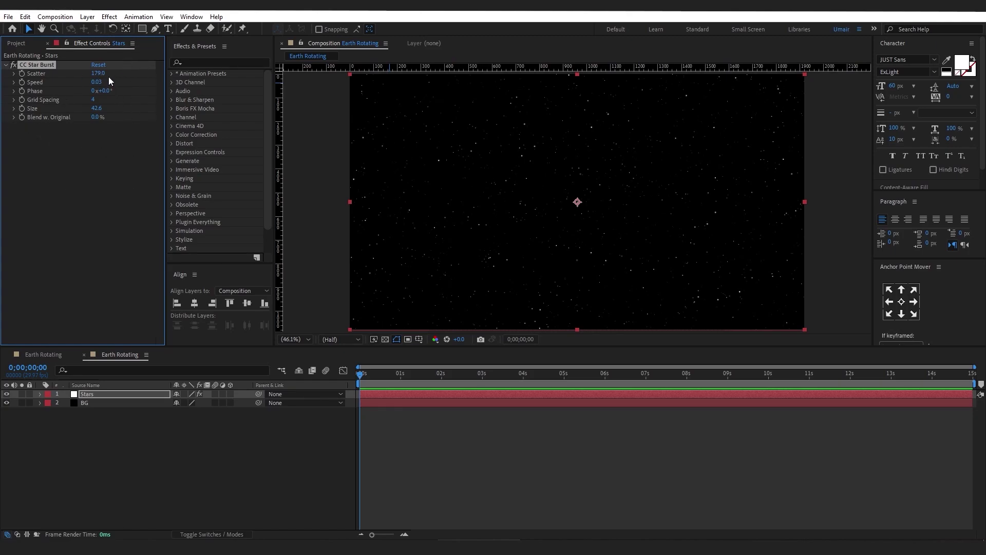
drag(99, 73, 120, 70)
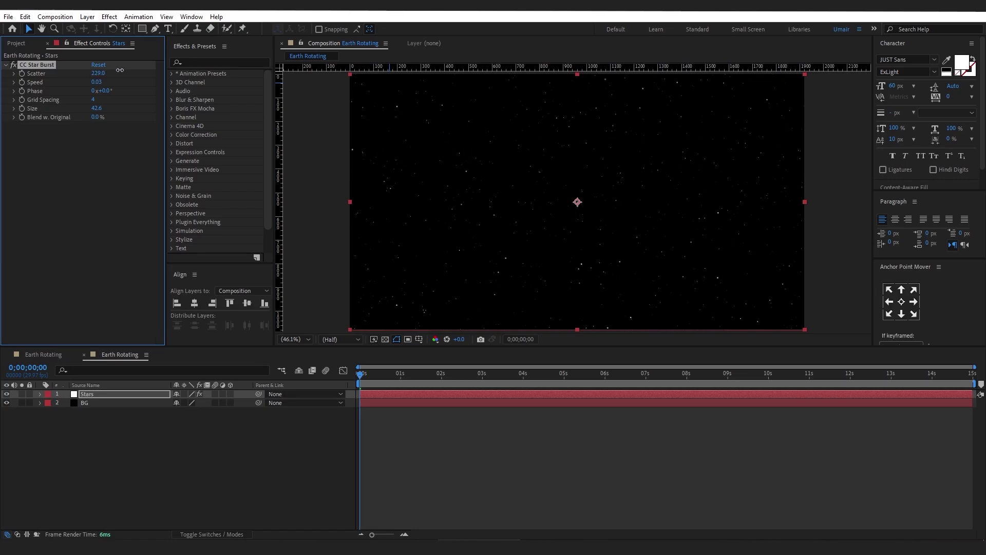
Step: Add Earth Rotates_alpha.mov, the person cutout, Head.png and Trophy.png as layers above Stars
click(15, 44)
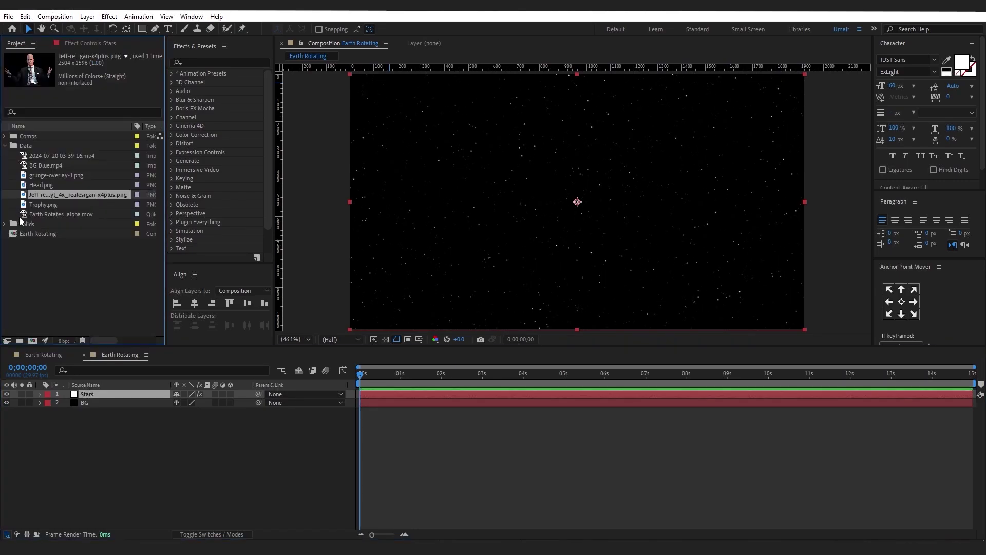
drag(30, 214, 125, 393)
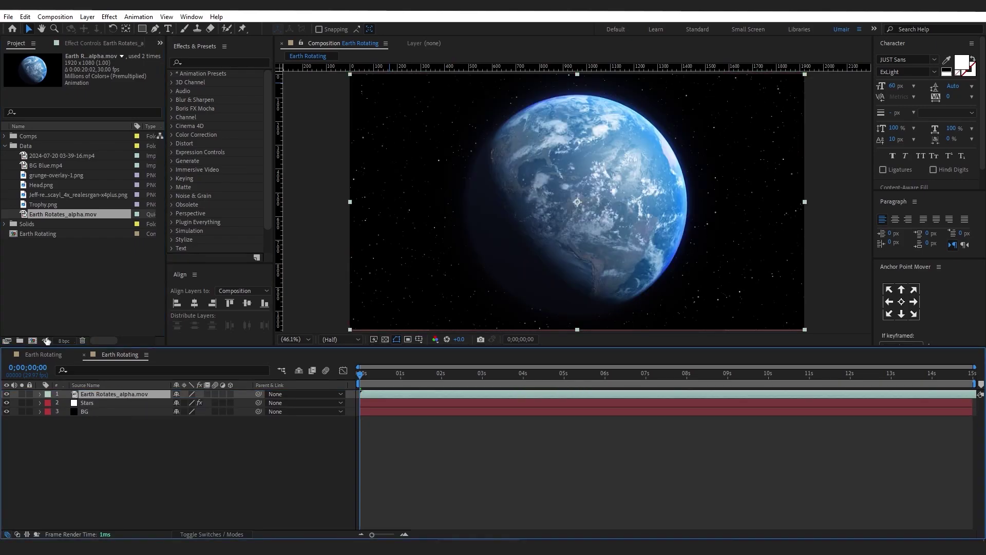
drag(41, 194, 116, 393)
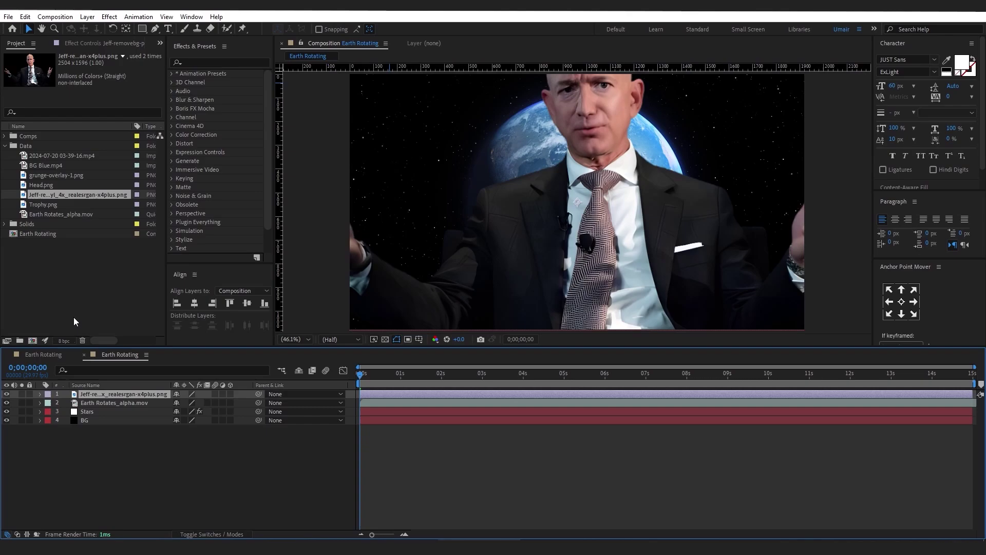
click(38, 186)
ctrl+click(41, 204)
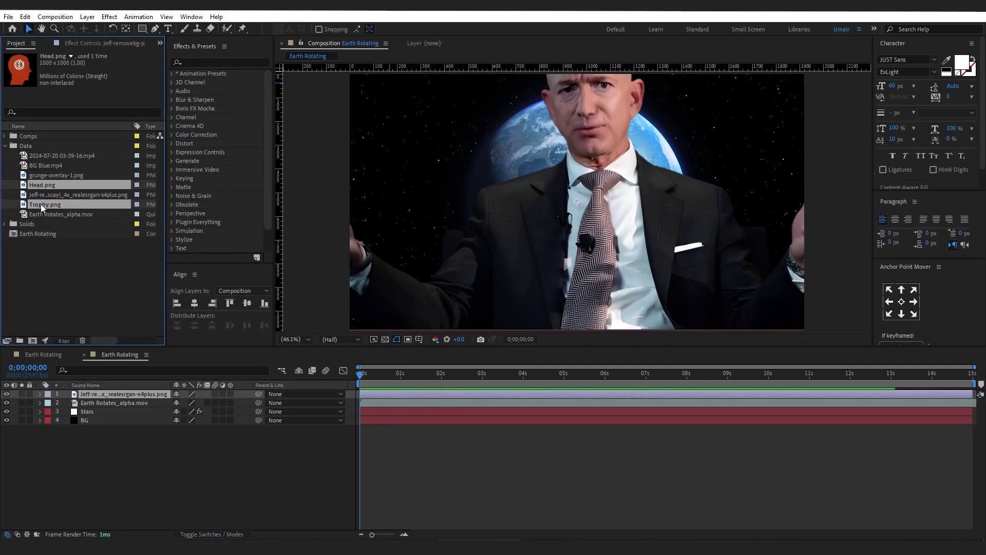
drag(32, 207, 112, 402)
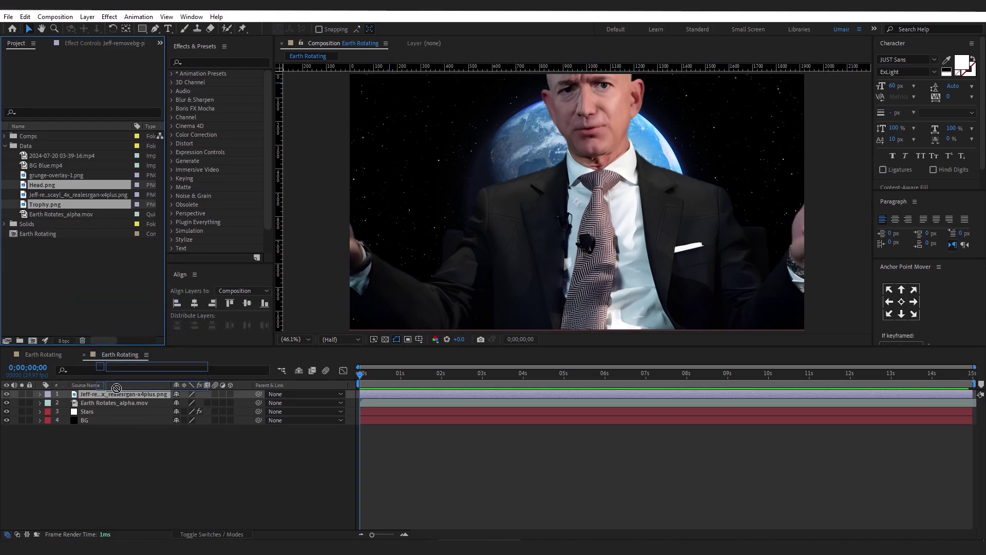
drag(112, 402, 118, 394)
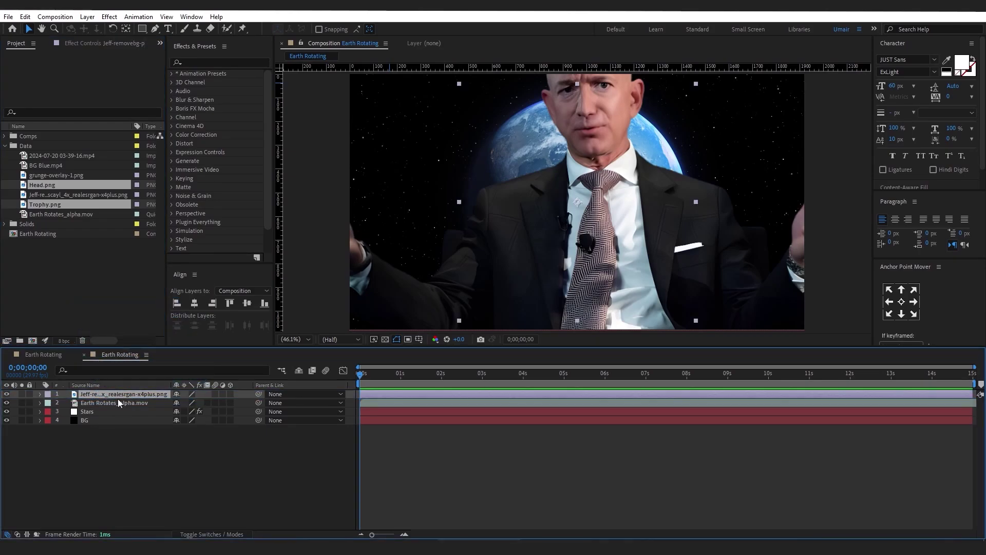
click(99, 420)
Step: Make Head.png, Trophy.png, the person cutout and the earth clip 3D layers
shift+click(106, 395)
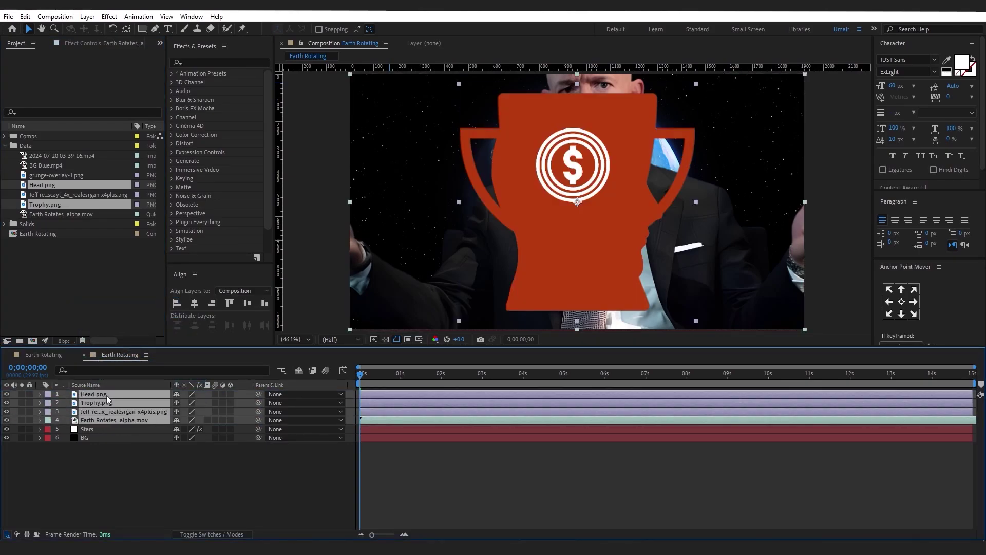
click(230, 394)
click(230, 402)
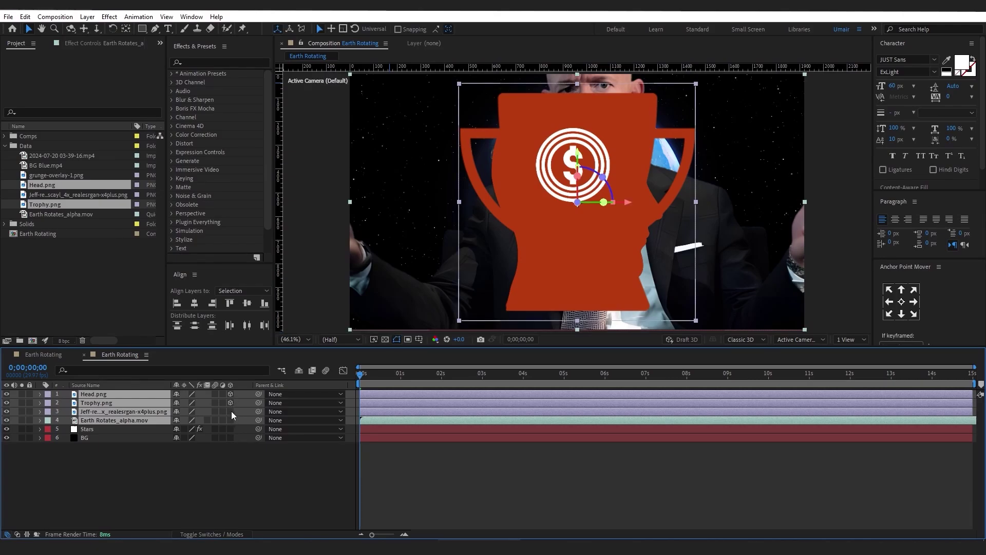
click(230, 410)
click(230, 420)
click(144, 477)
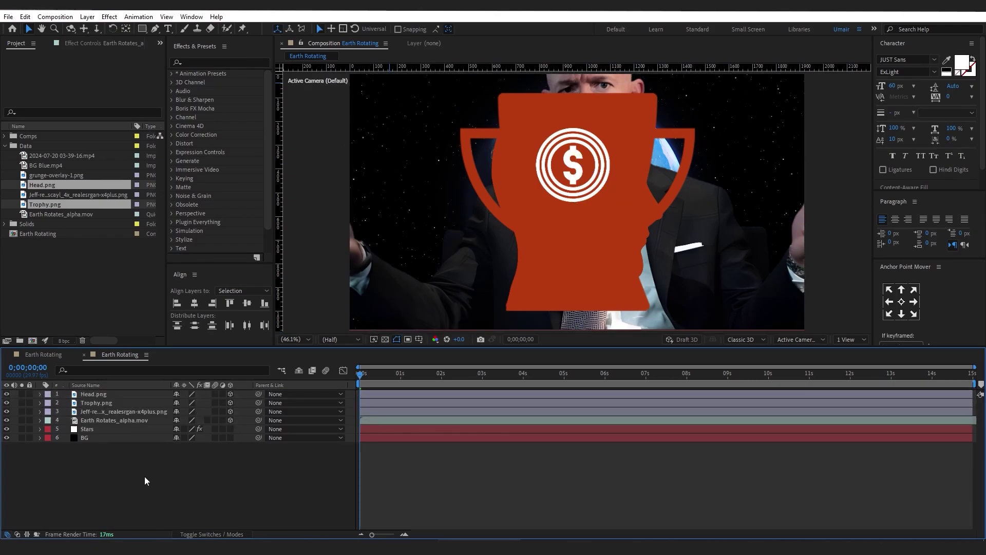
Step: Using a two-view layout with Top view, push the earth layer back to about Z 604
click(850, 340)
click(853, 364)
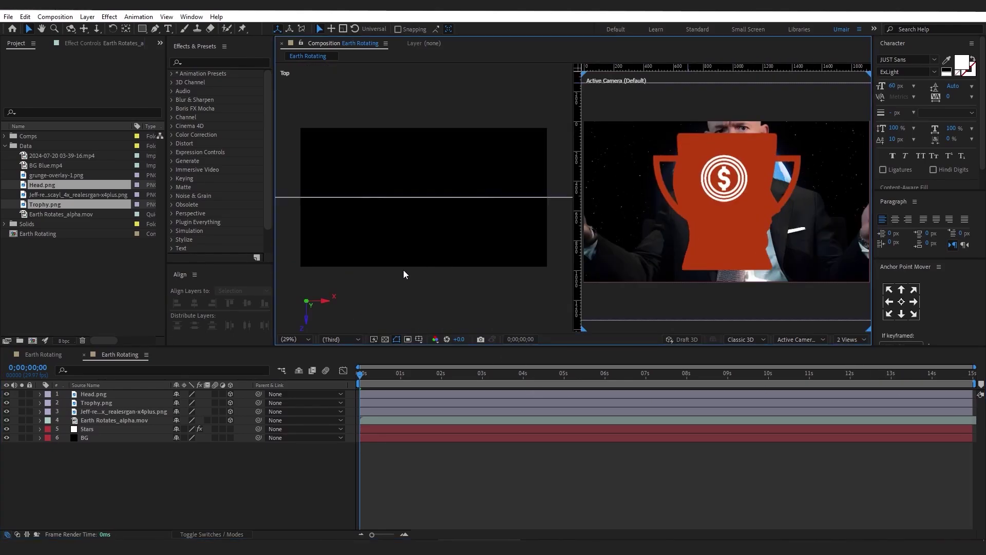
drag(414, 262, 404, 227)
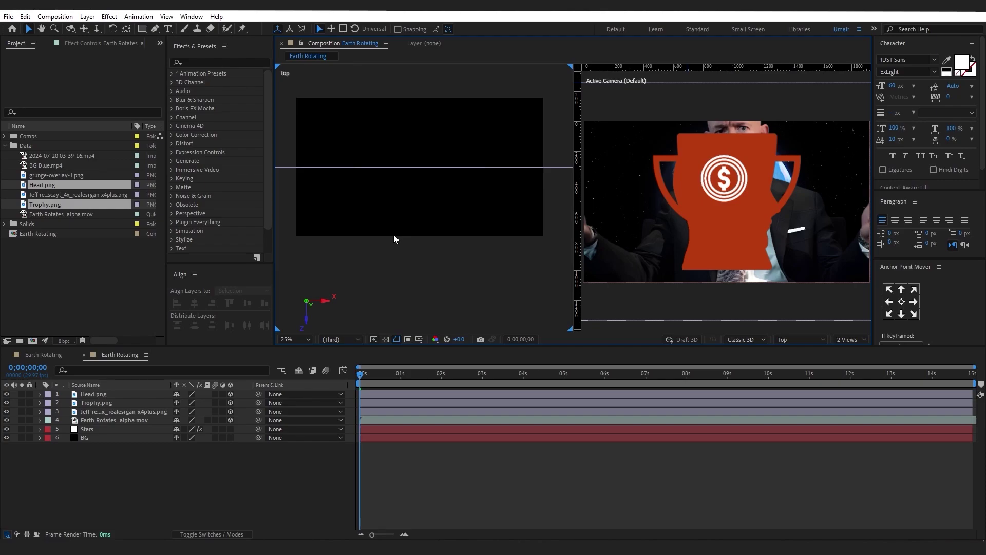
click(93, 421)
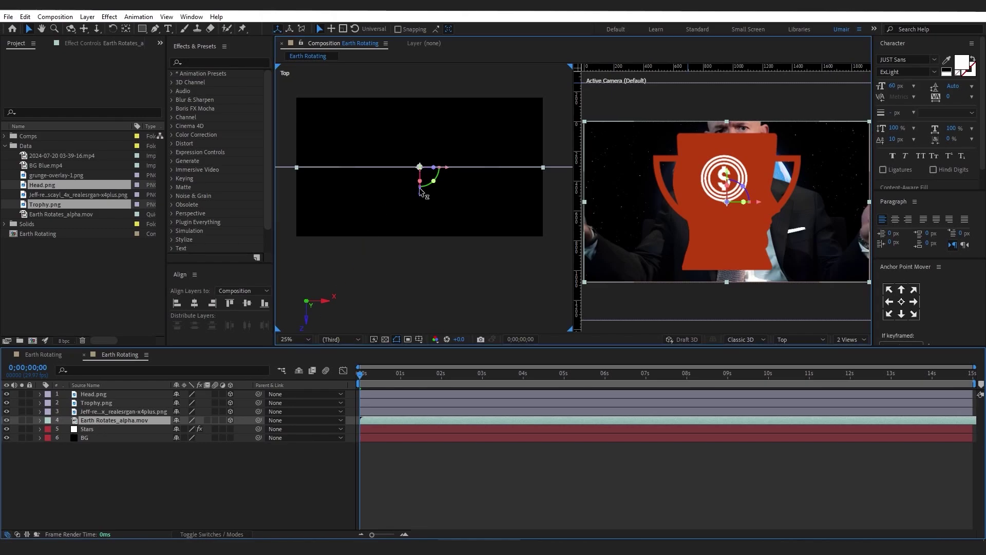
drag(421, 196, 422, 119)
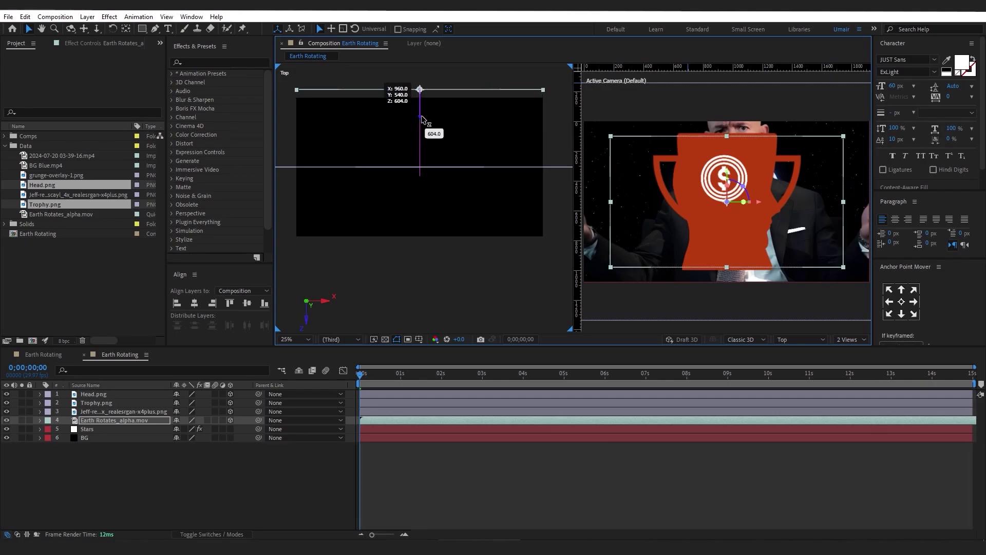
drag(423, 119, 422, 118)
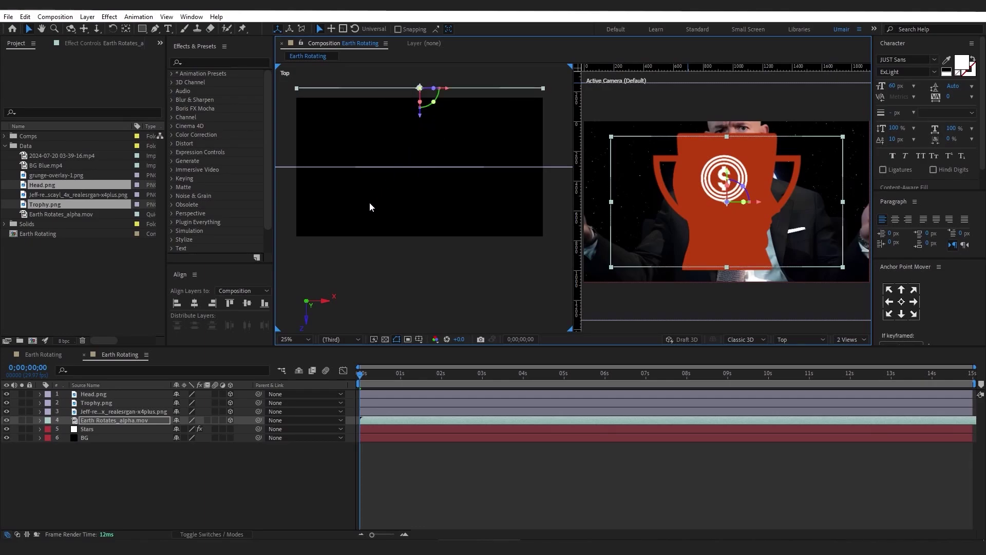
Step: Scale the Earth Rotates_alpha.mov layer up to 124%
click(143, 421)
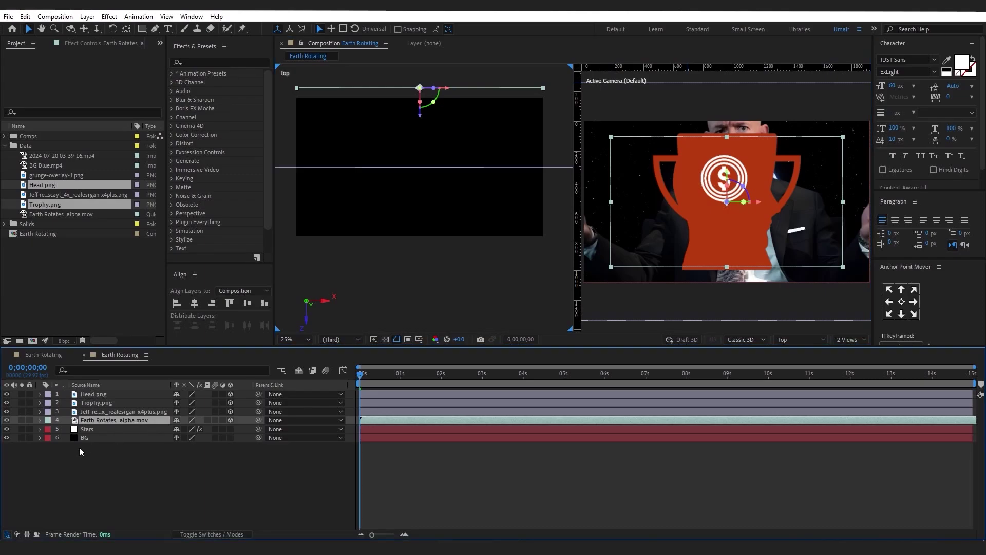
key(s)
mouse_move(187, 430)
mouse_down()
mouse_move(200, 422)
mouse_move(186, 432)
mouse_up()
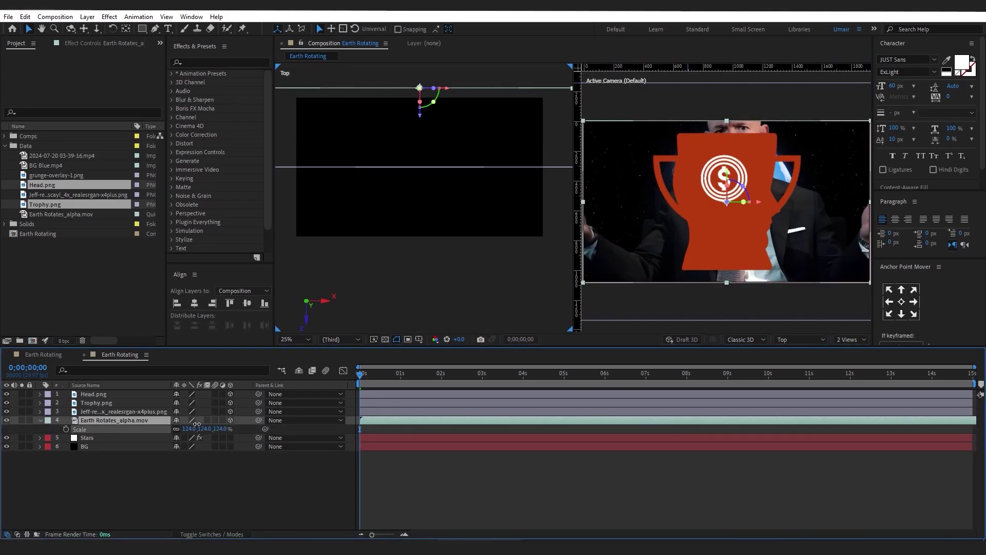
Step: Push the person cutout back to about Z 376 and return the viewer to 1 View
click(92, 411)
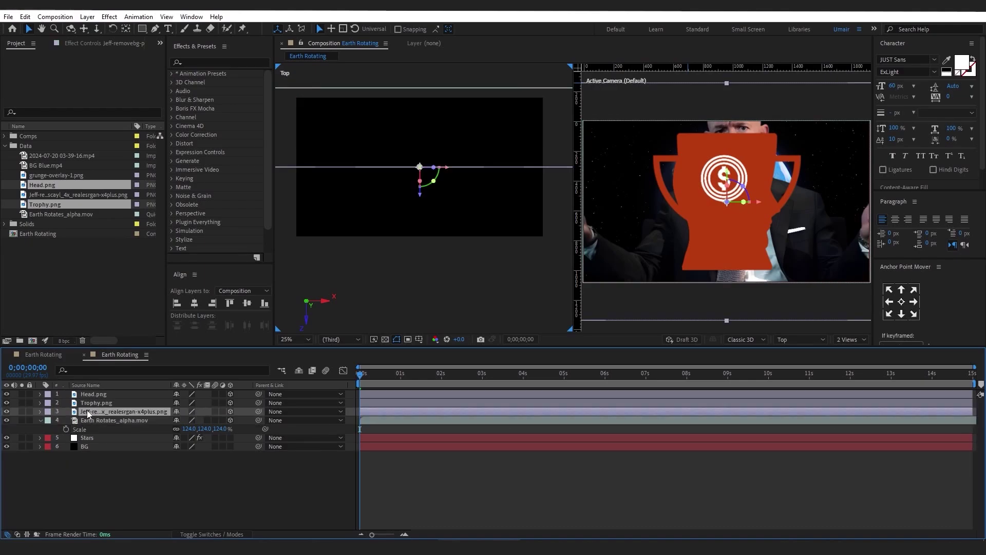
drag(419, 196, 423, 148)
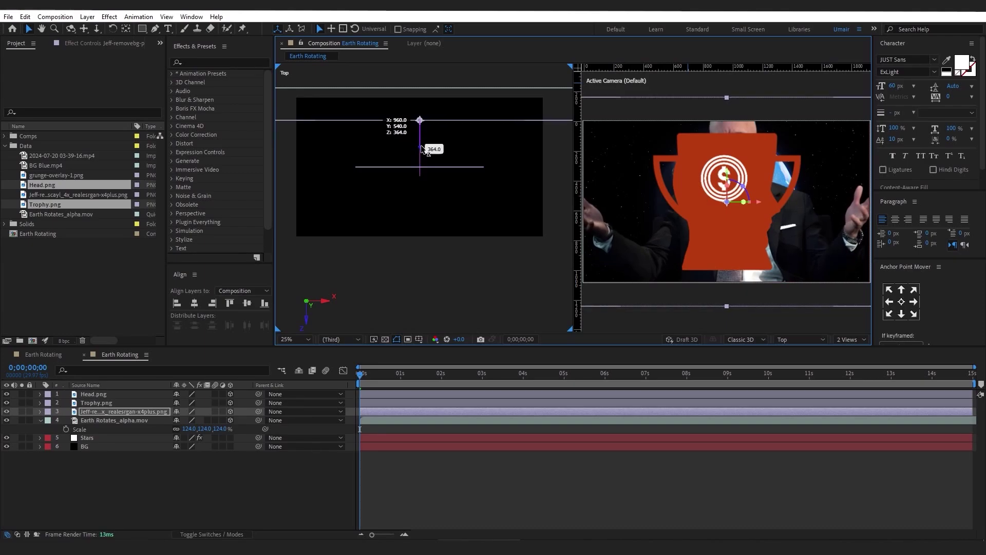
click(89, 403)
click(94, 394)
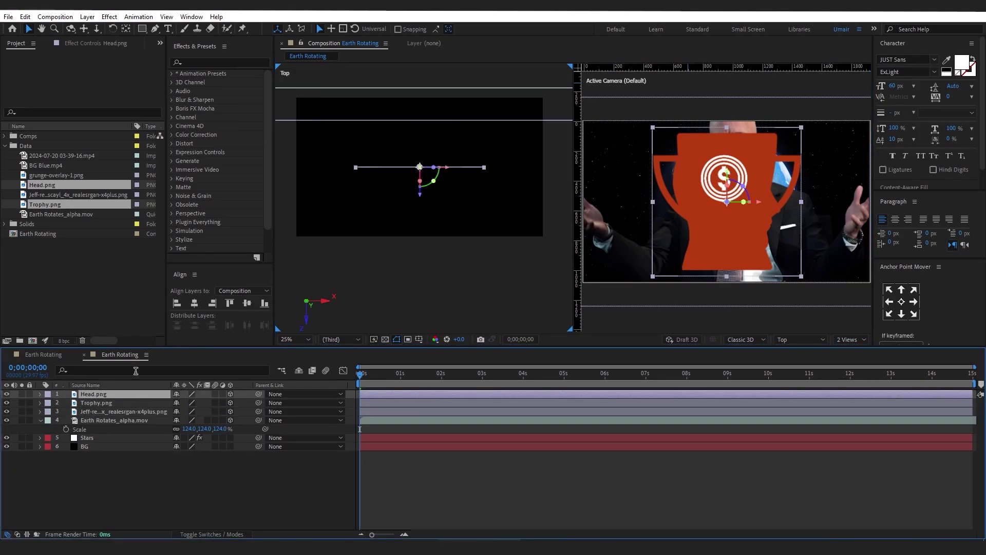
click(849, 339)
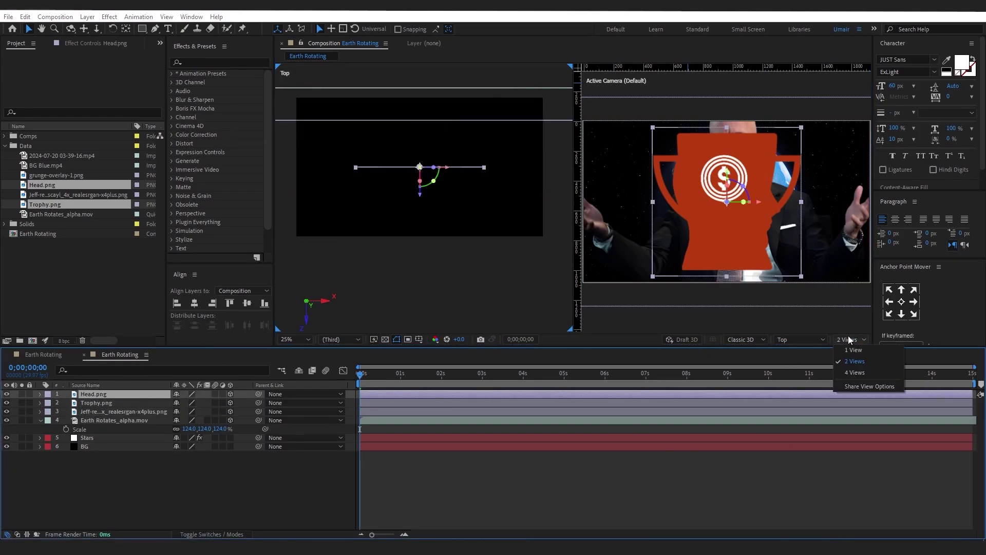
click(853, 349)
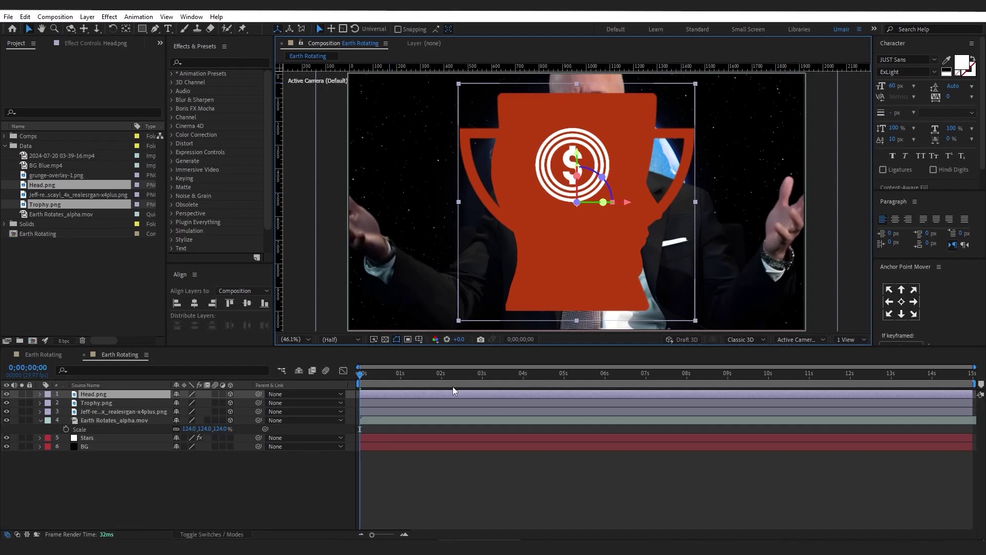
Step: Apply Hue/Saturation to the earth layer with Master Hue set to 320°
click(97, 417)
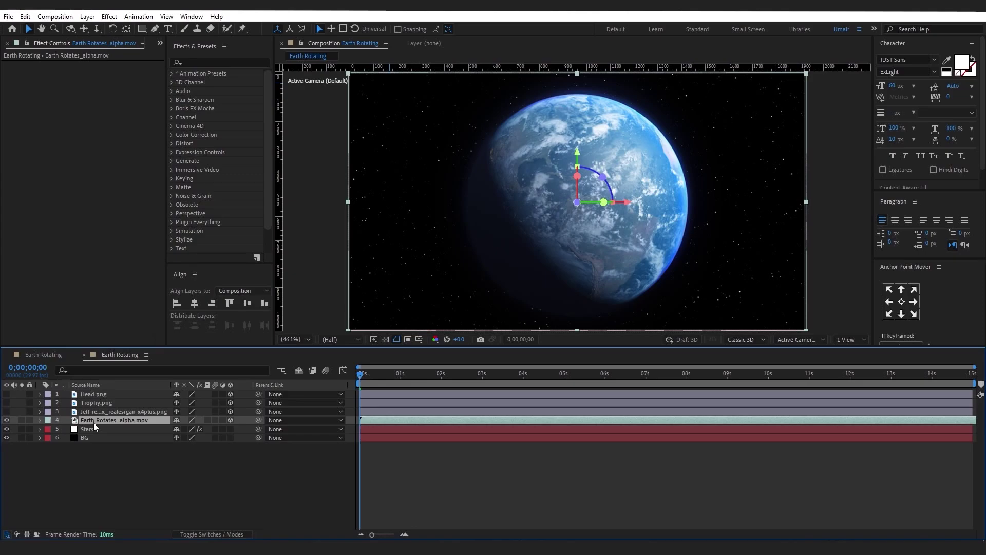
key(ctrl+space)
text(hue)
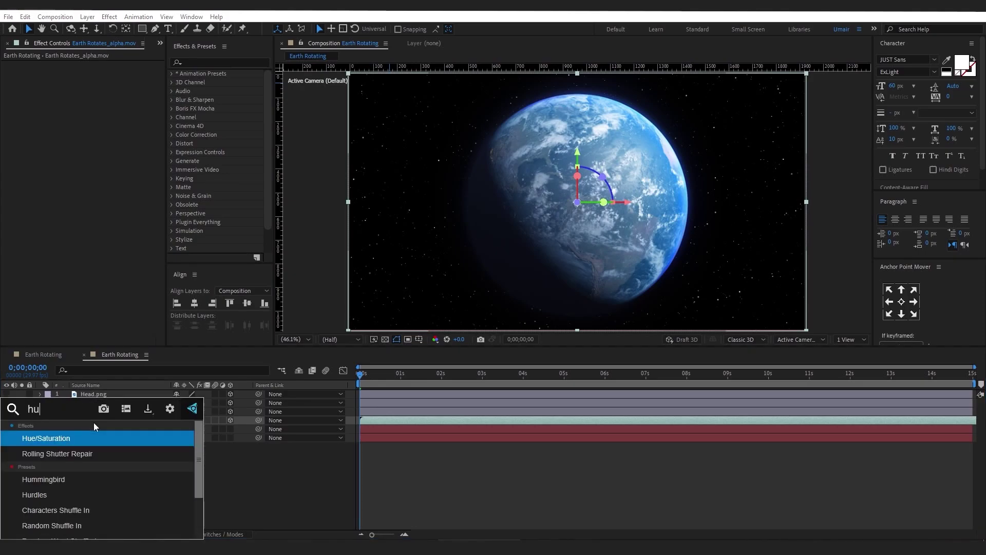
click(67, 442)
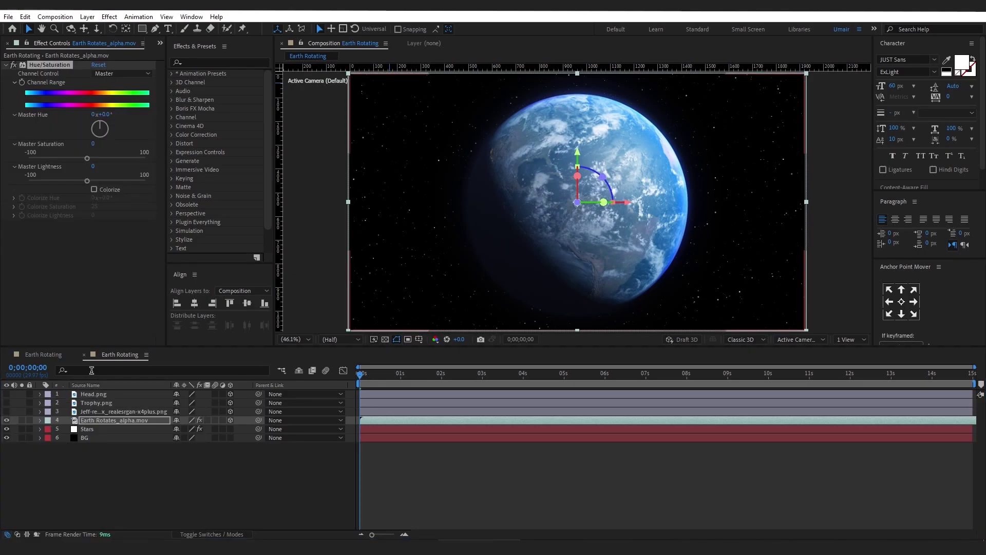
drag(105, 114, 109, 118)
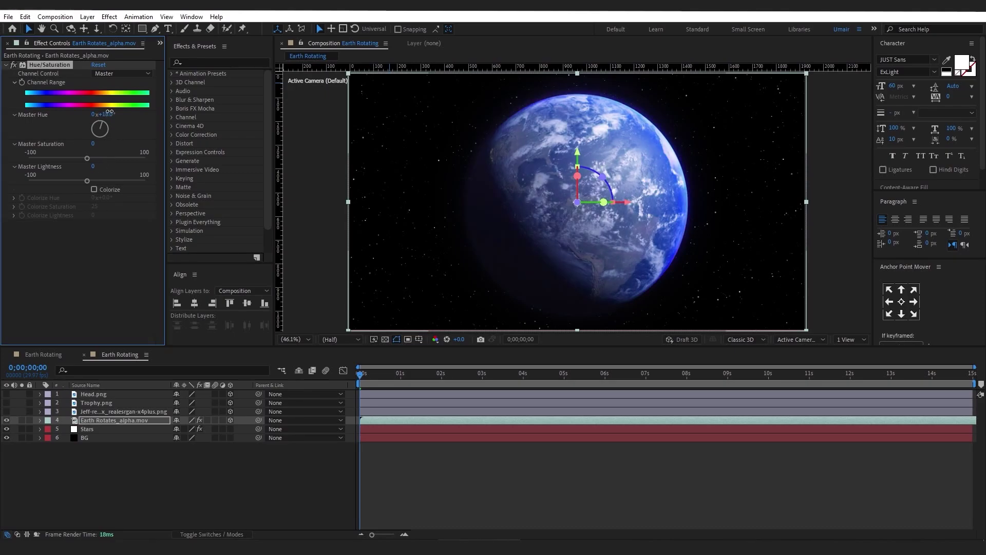
click(109, 114)
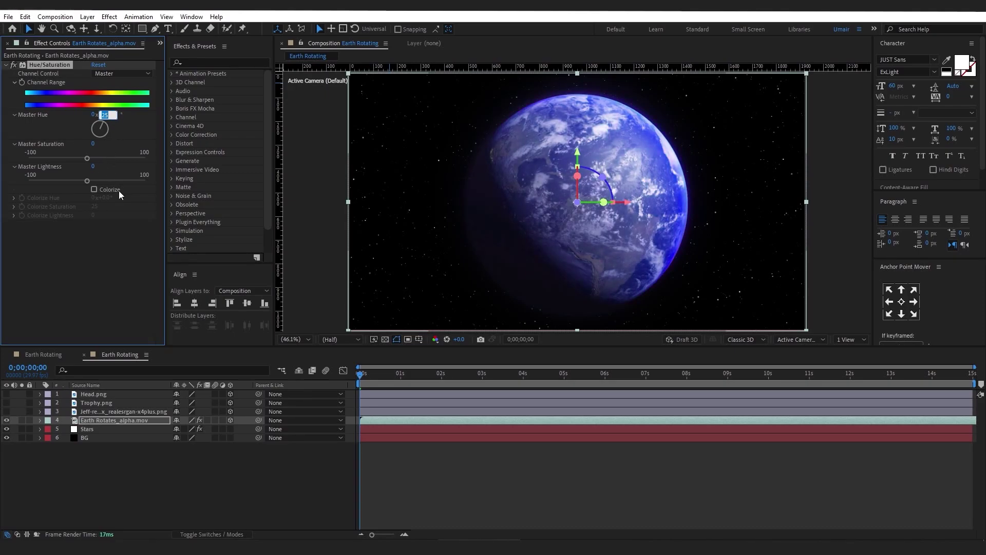
text(320)
key(Return)
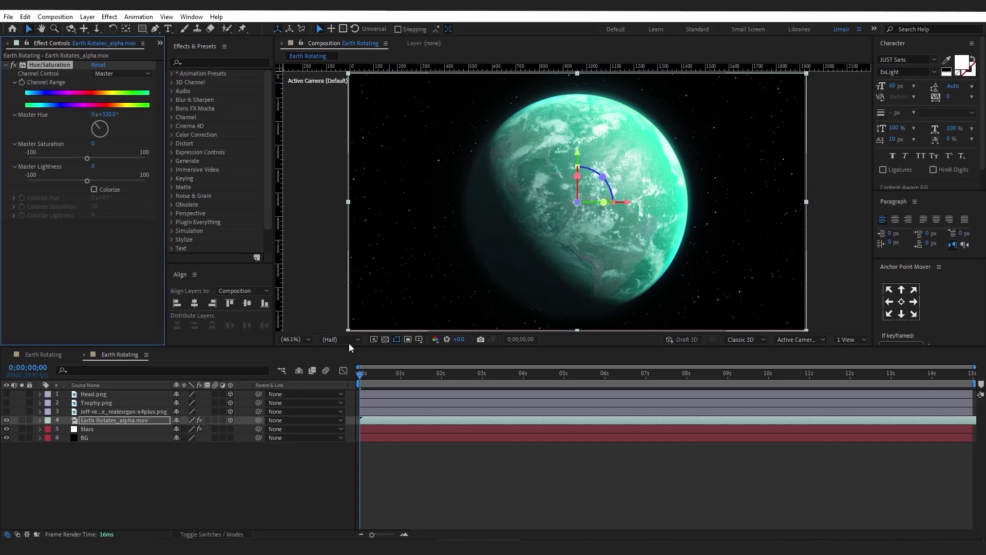
Step: Add Tritone to the earth with AFFEF7 midtones and Blend With Original at 79%
click(97, 421)
key(ctrl+space)
text(tri)
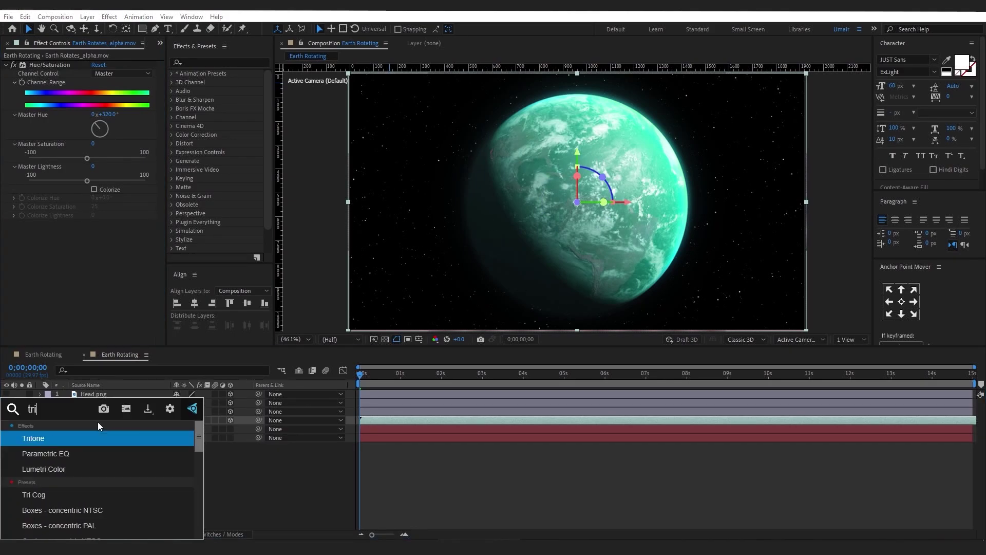
click(35, 440)
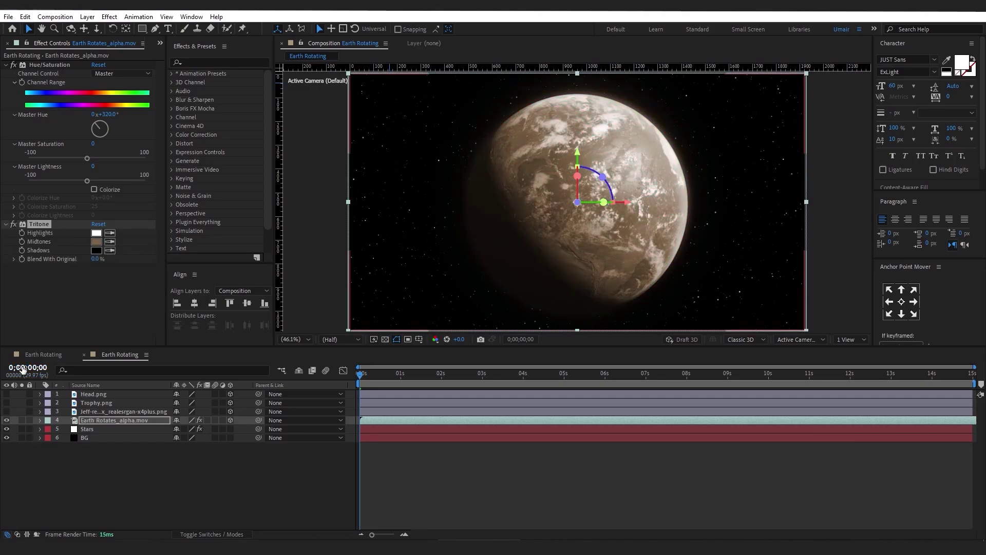
click(102, 319)
click(97, 242)
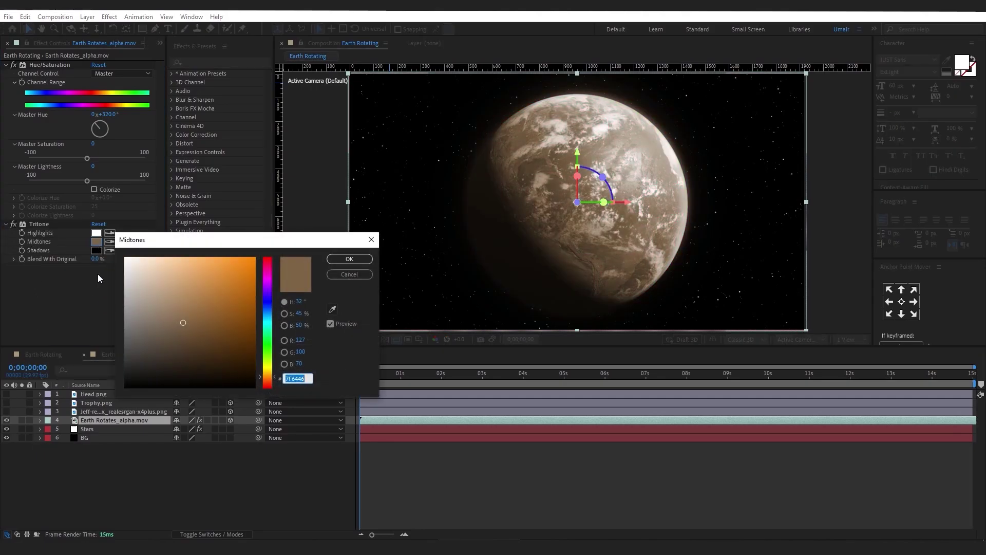
text(AFFEF7)
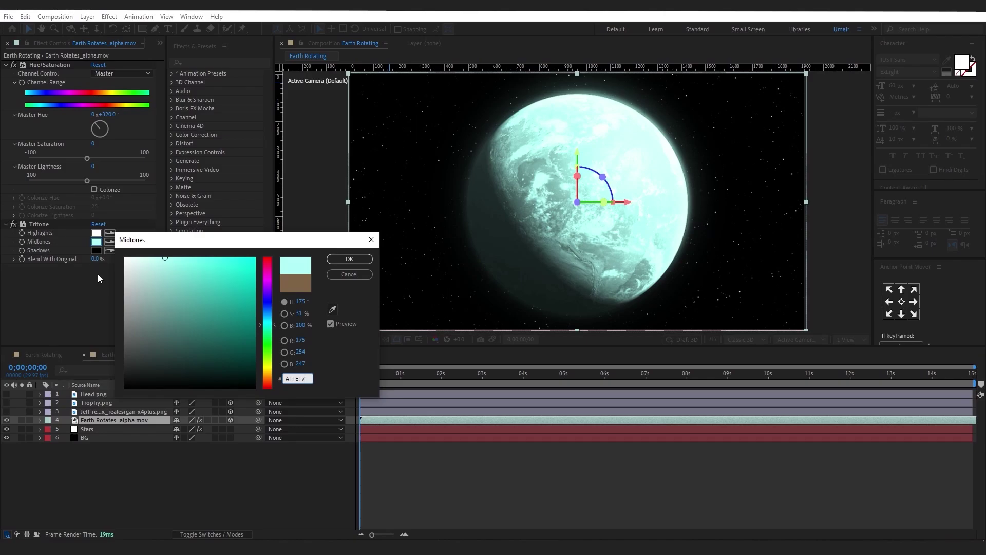
click(350, 261)
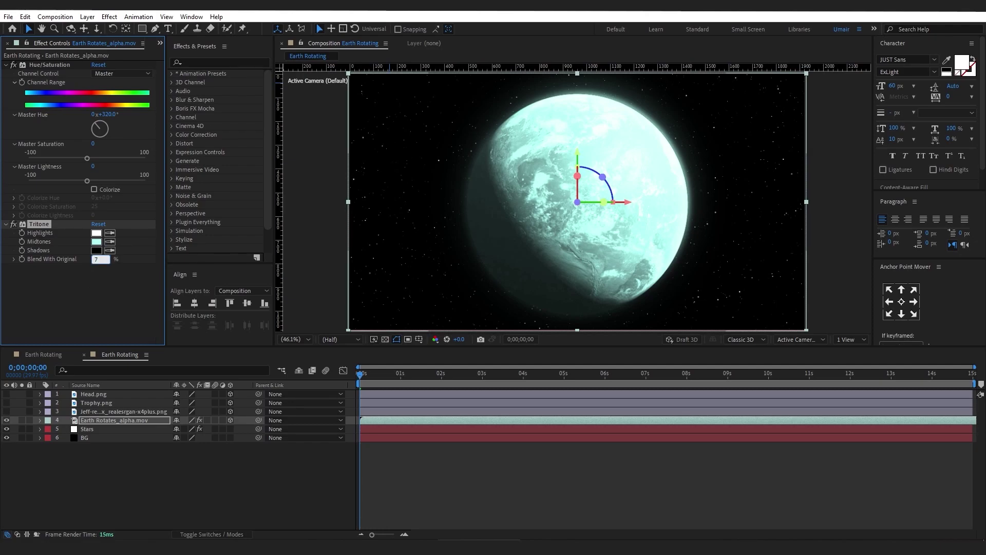
text(79)
key(Return)
Step: Add Glow to the earth layer with Threshold 100% and Radius 465
click(87, 423)
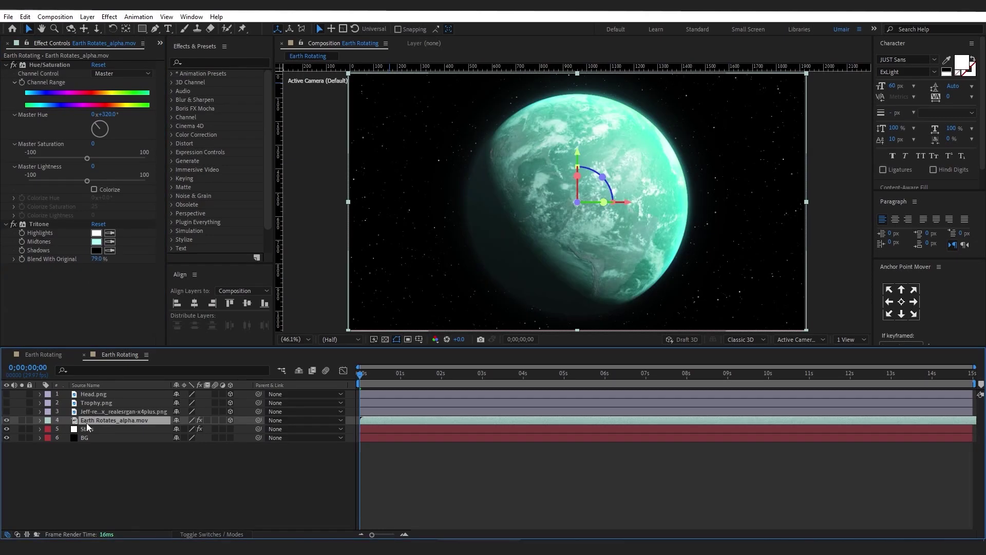
key(ctrl+space)
text(glow)
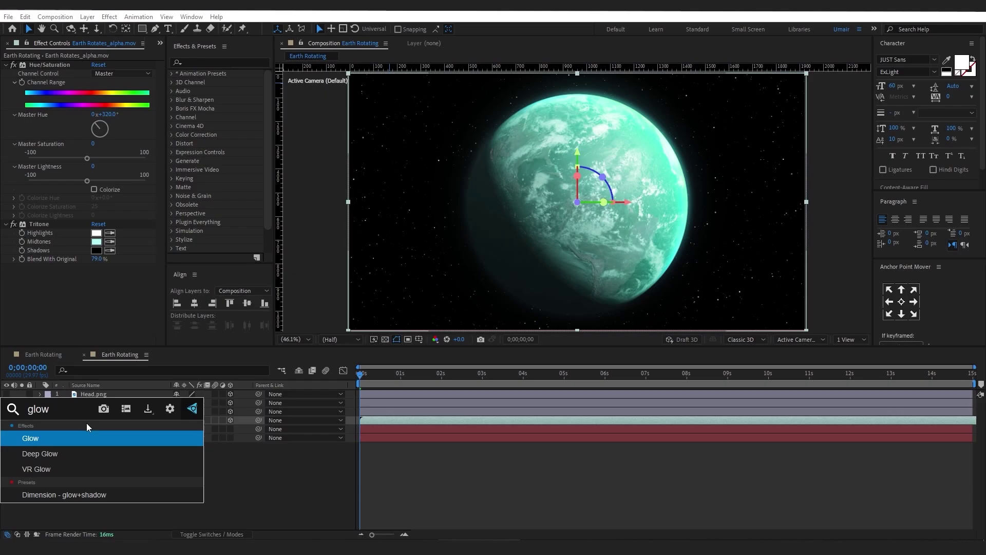
key(Return)
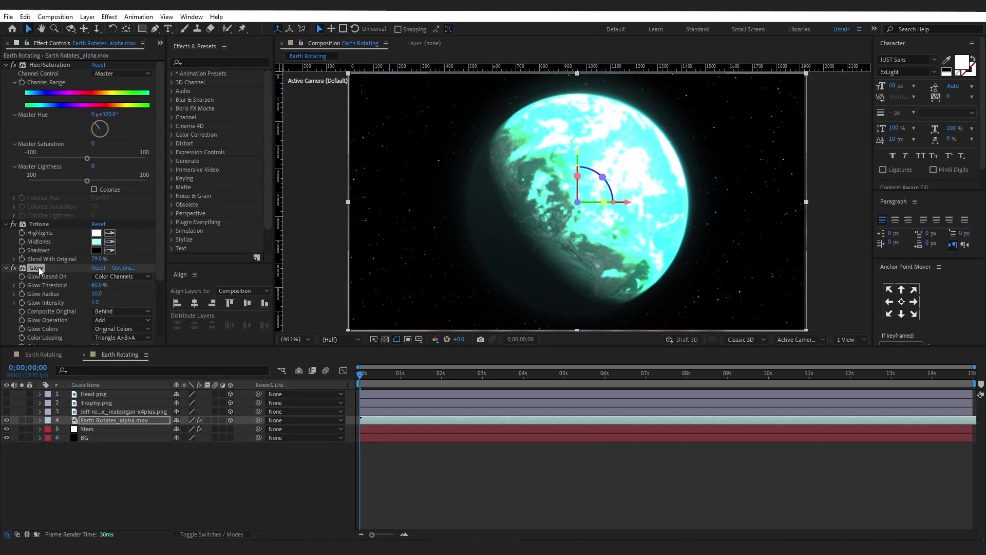
click(39, 267)
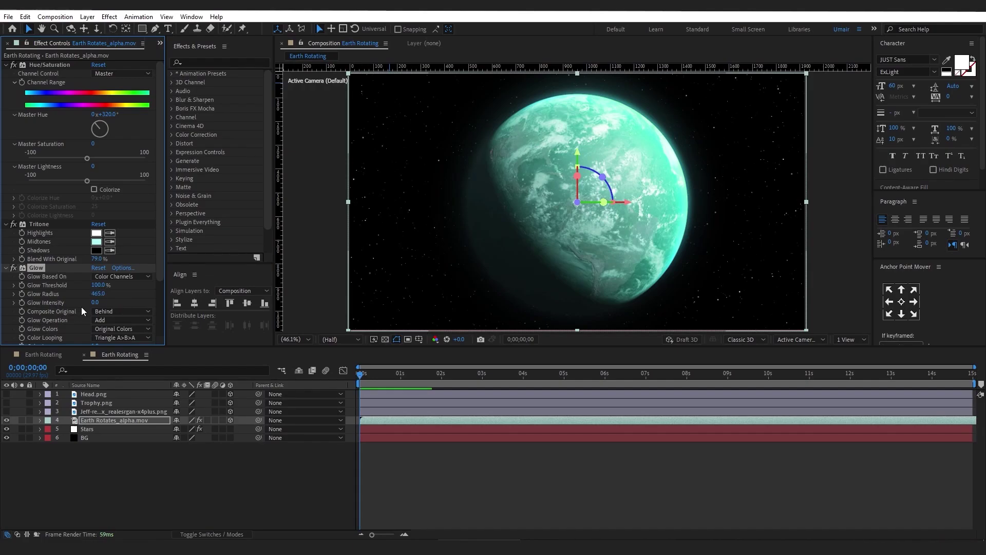
Step: Add Gaussian Blur to the earth, collapse all its effects, and deselect the layer
click(88, 415)
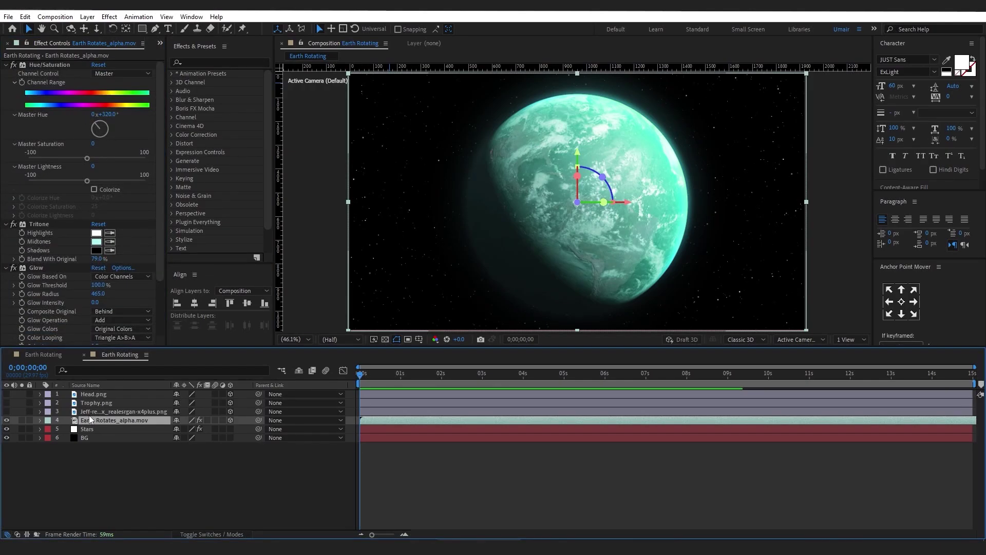
key(ctrl+space)
text(gau)
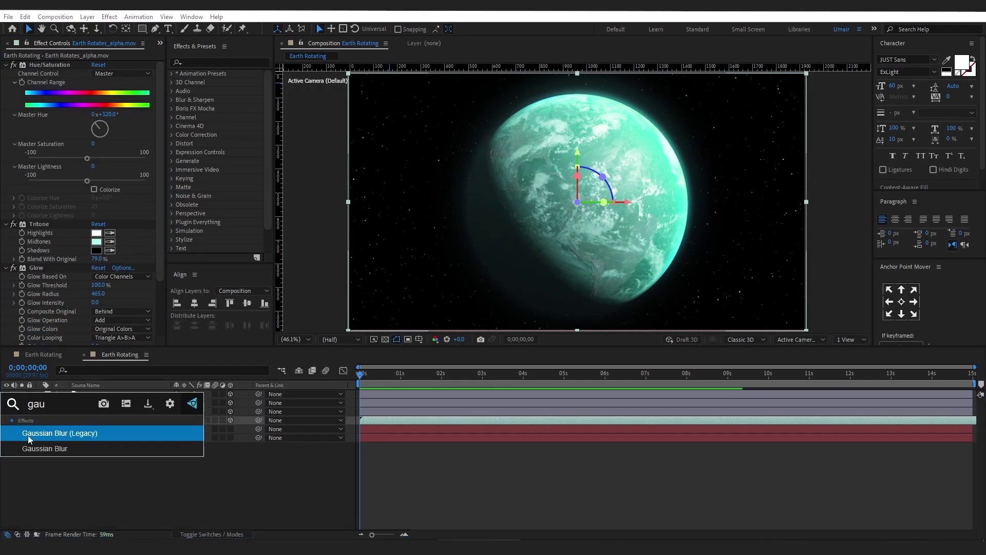
key(Return)
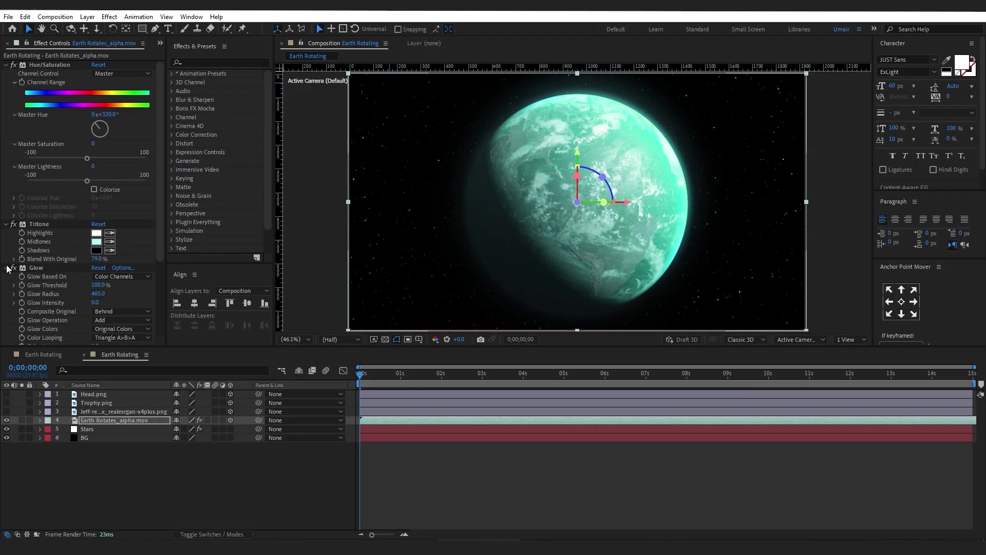
click(6, 268)
click(6, 225)
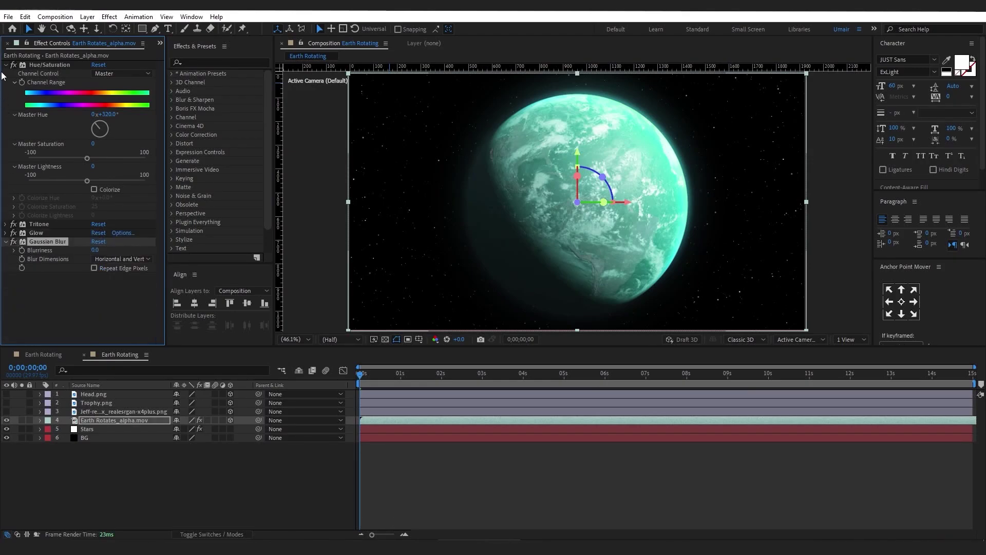
click(6, 65)
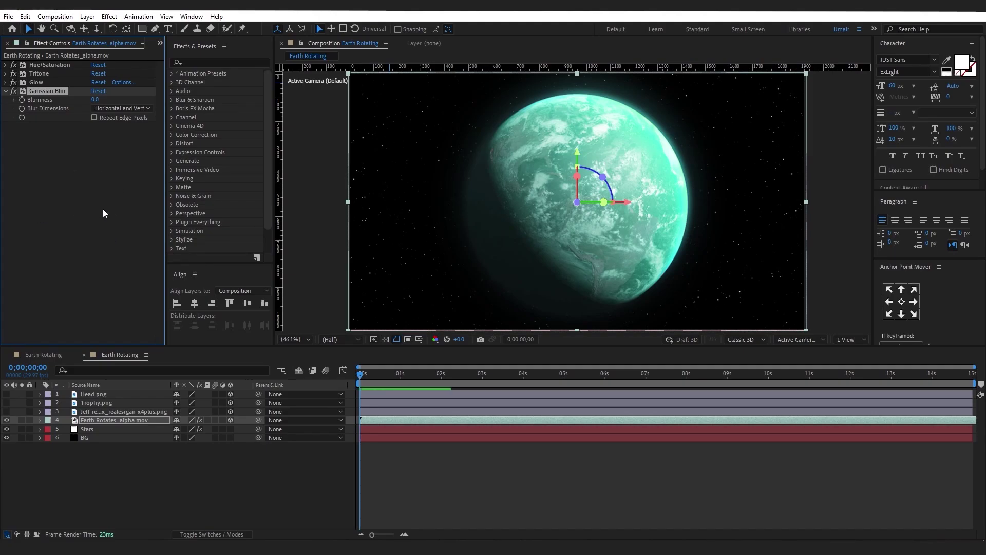
click(43, 420)
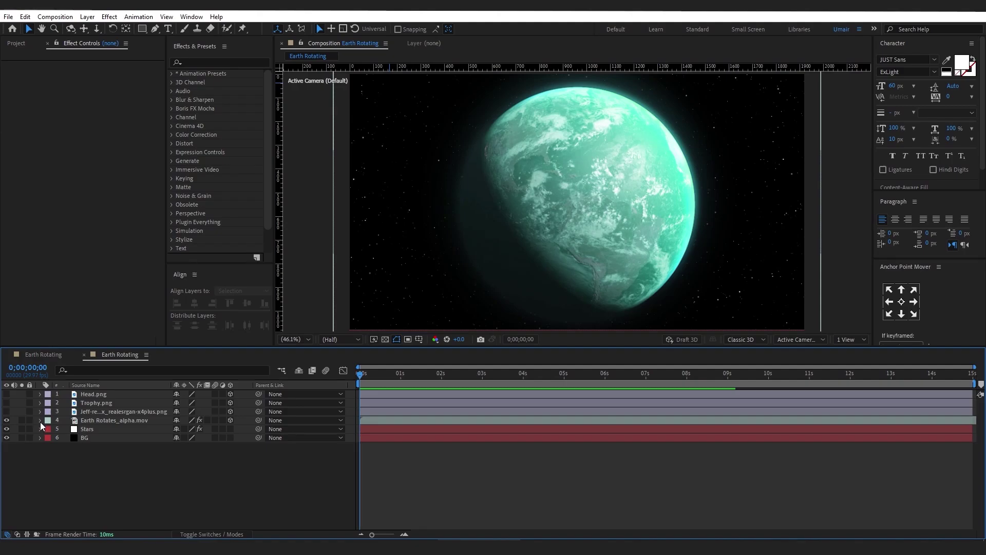
Step: Keyframe the earth's Position and Scale at 0s, with Position 960, 1078, 104
click(40, 420)
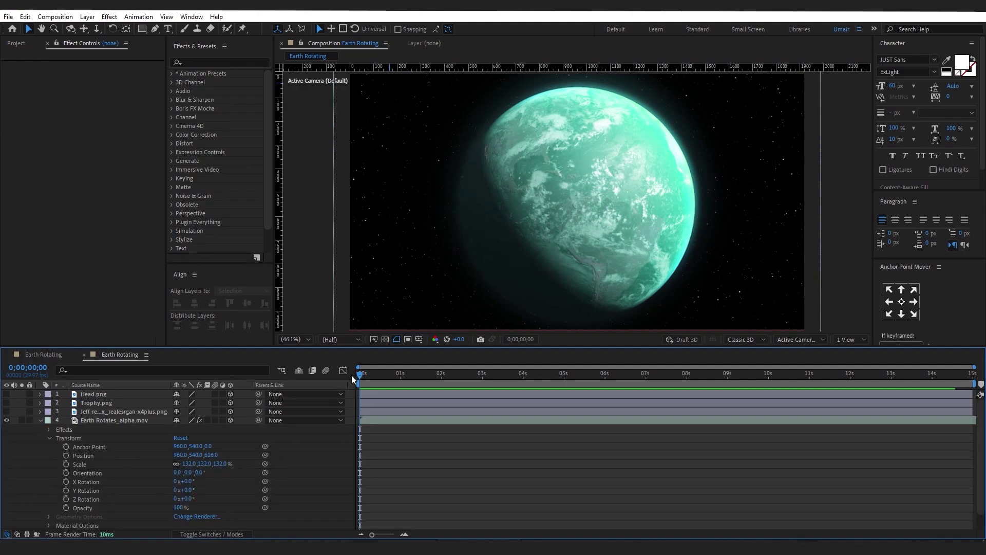
click(66, 456)
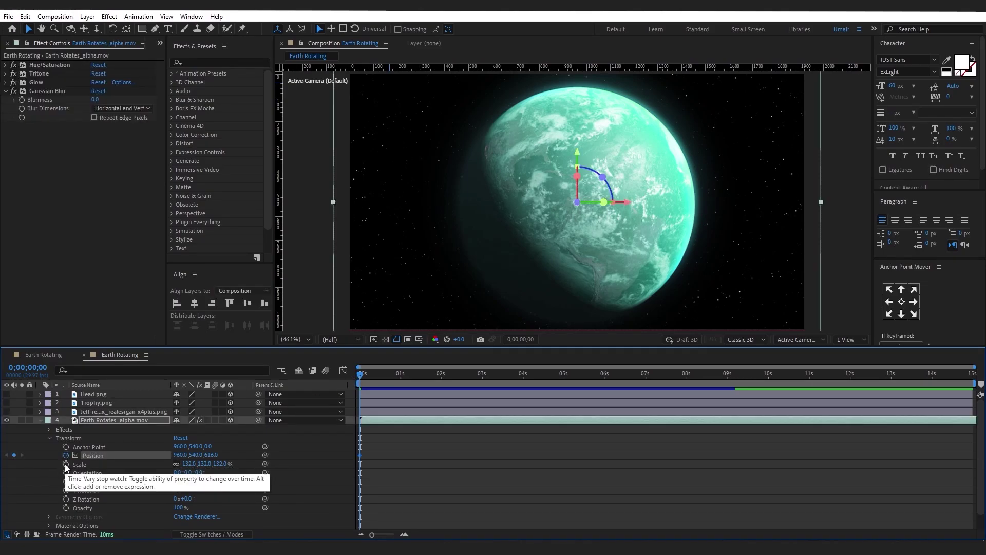
click(65, 464)
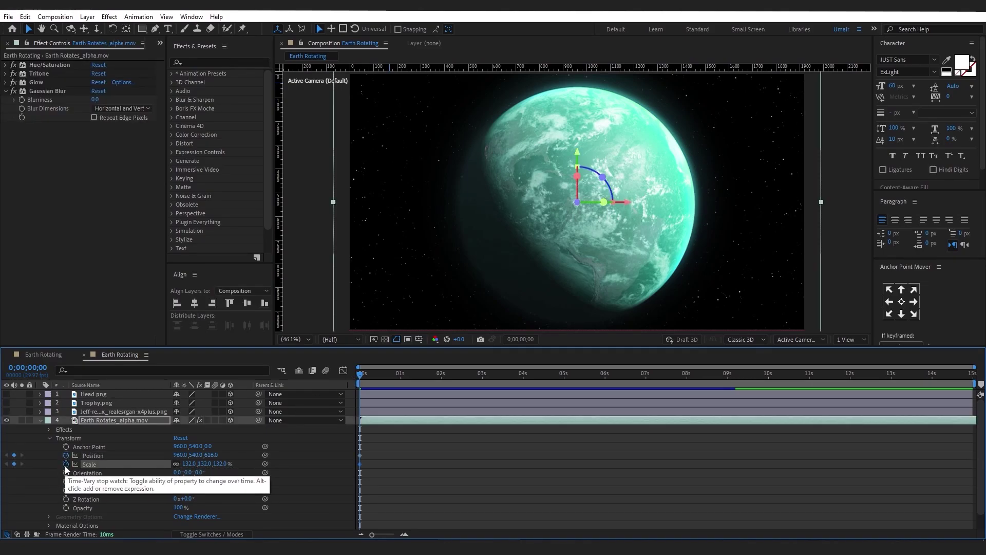
click(180, 455)
text(9)
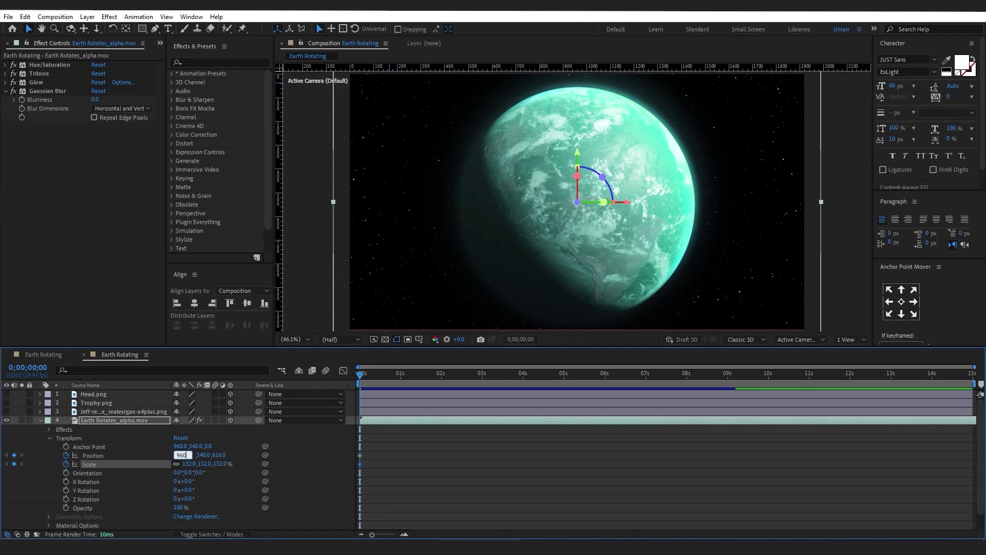
key(Tab)
text(10)
key(Tab)
text(10)
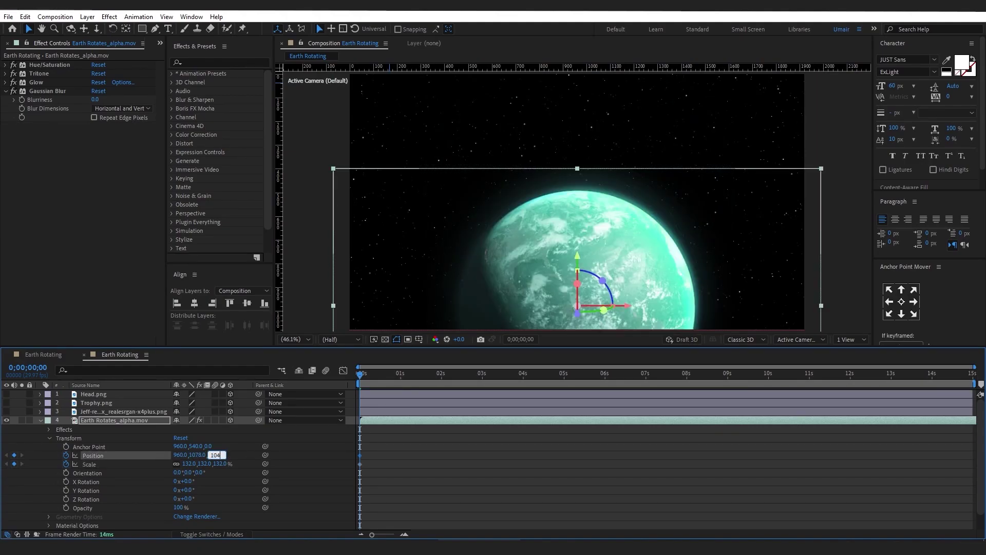
key(Return)
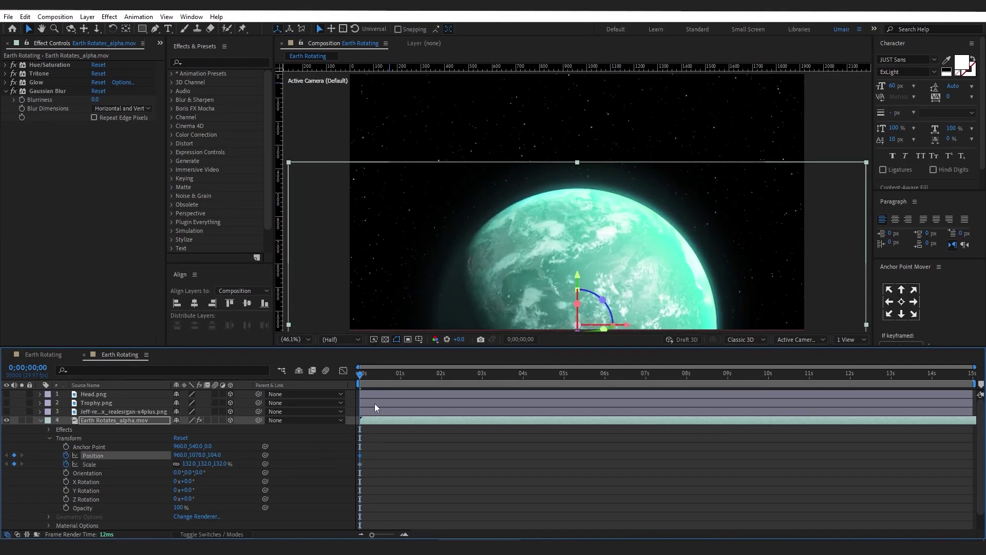
Step: At 1;10, add a Position keyframe at 933, 768, -468
drag(393, 381, 401, 379)
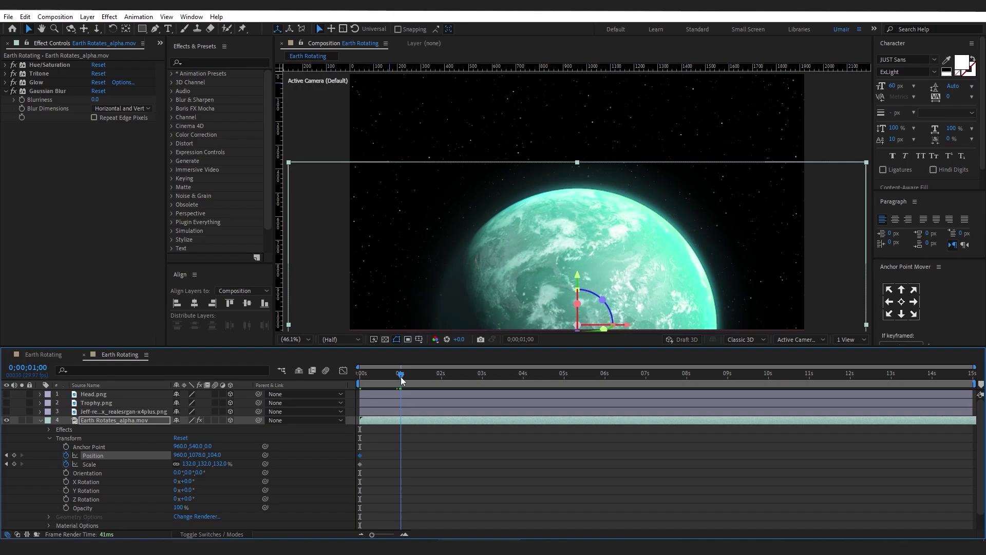
key(shift+Page_Down)
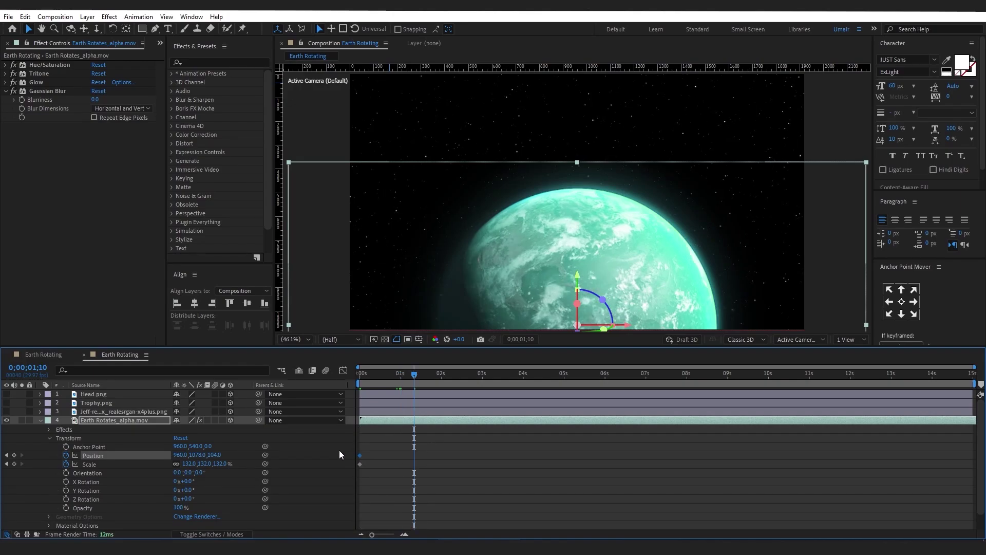
click(14, 456)
click(179, 455)
text(933)
key(Tab)
text(6)
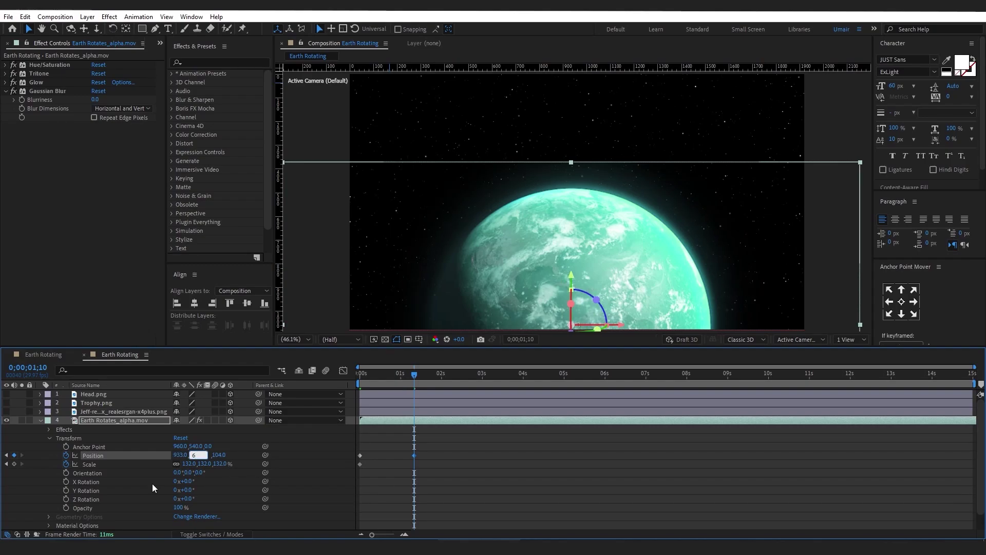
key(Tab)
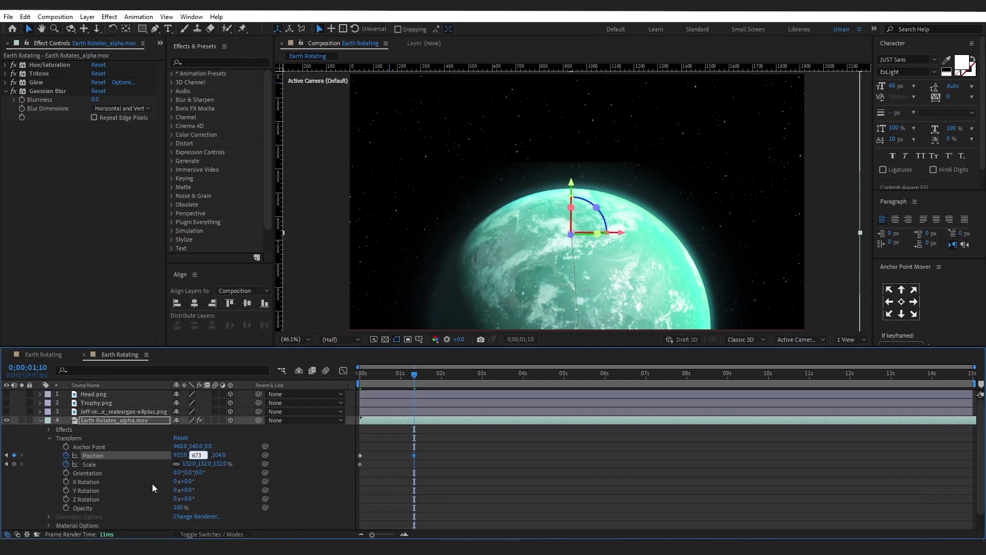
text(-468)
key(Return)
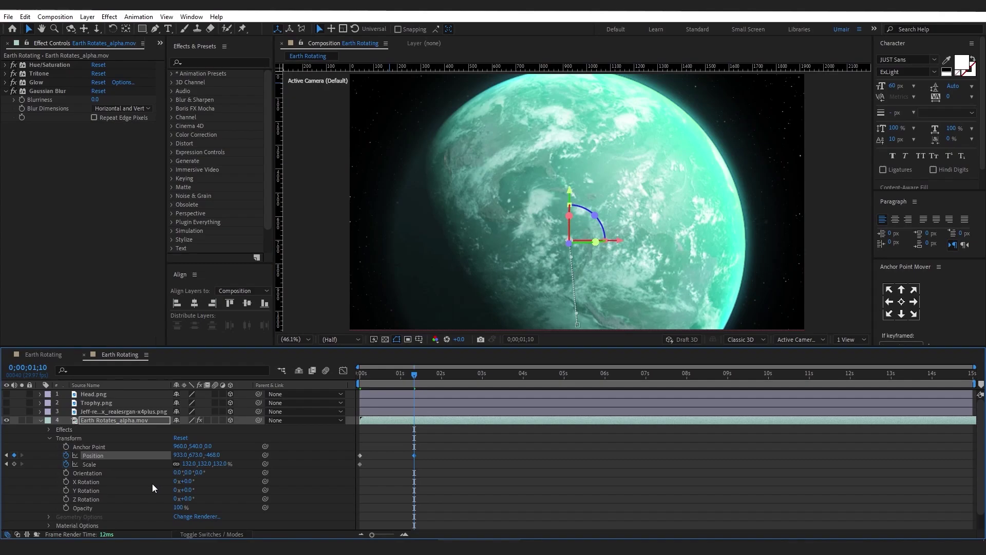
key(ctrl+z)
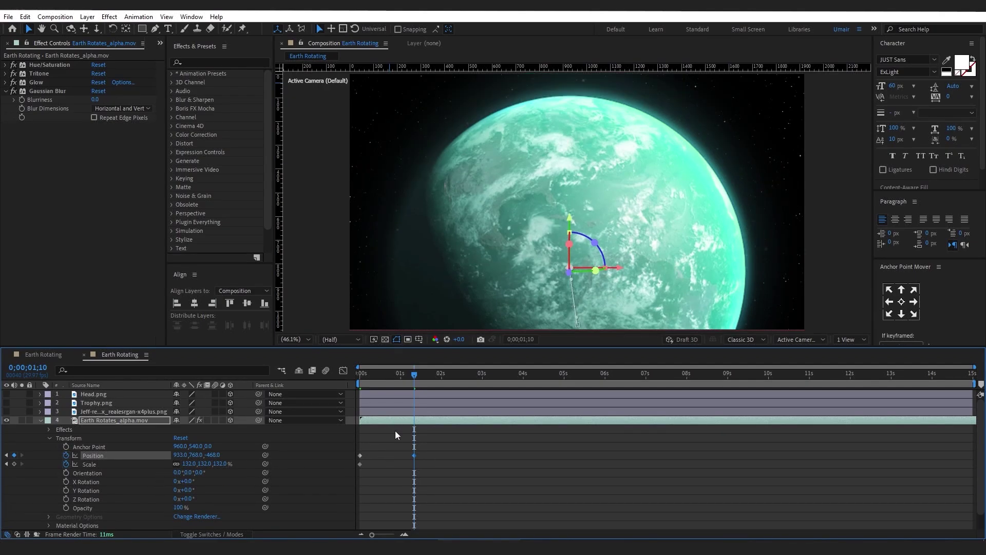
Step: Ease both Position keyframes in the Graph Editor and preview from the start
drag(440, 446, 348, 457)
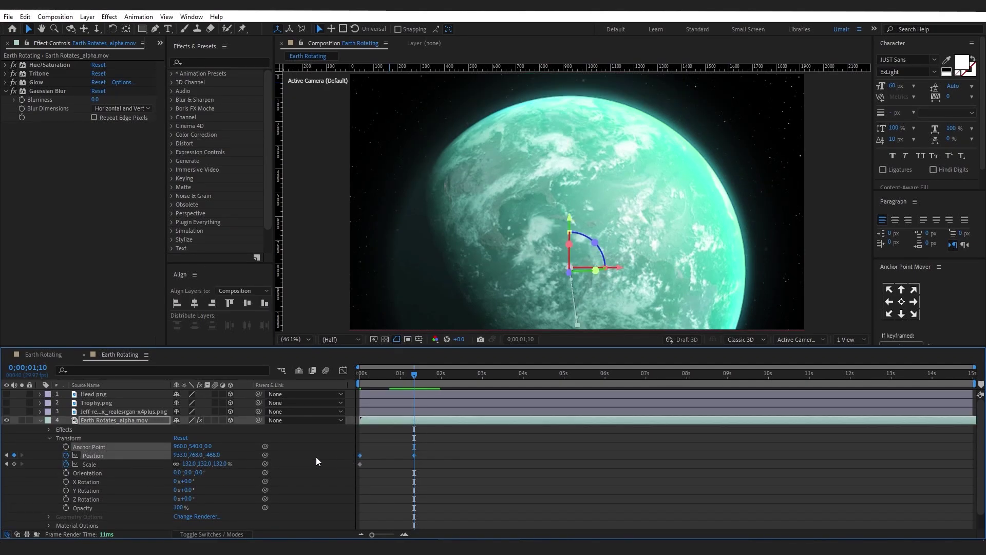
click(343, 370)
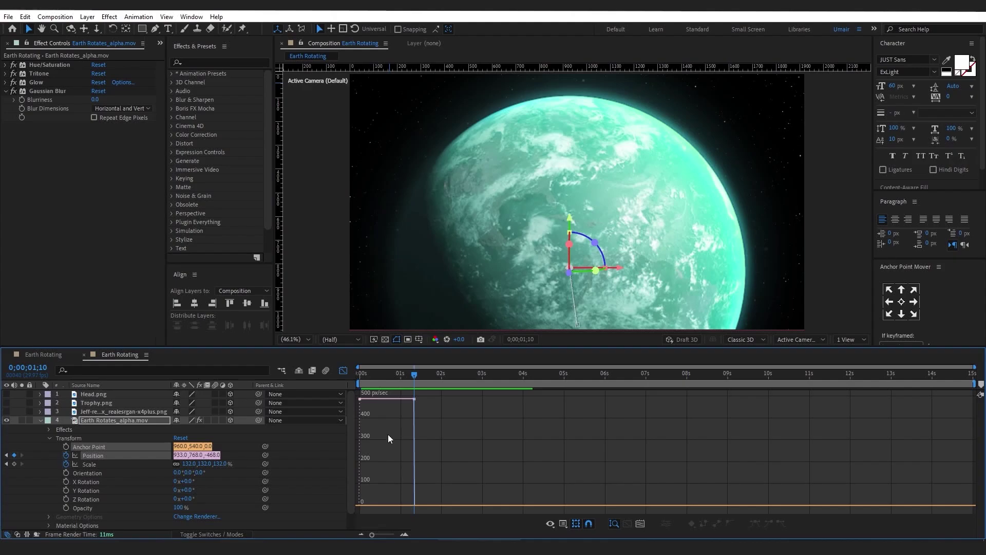
mouse_move(388, 435)
mouse_down()
mouse_move(427, 390)
mouse_move(359, 503)
mouse_up()
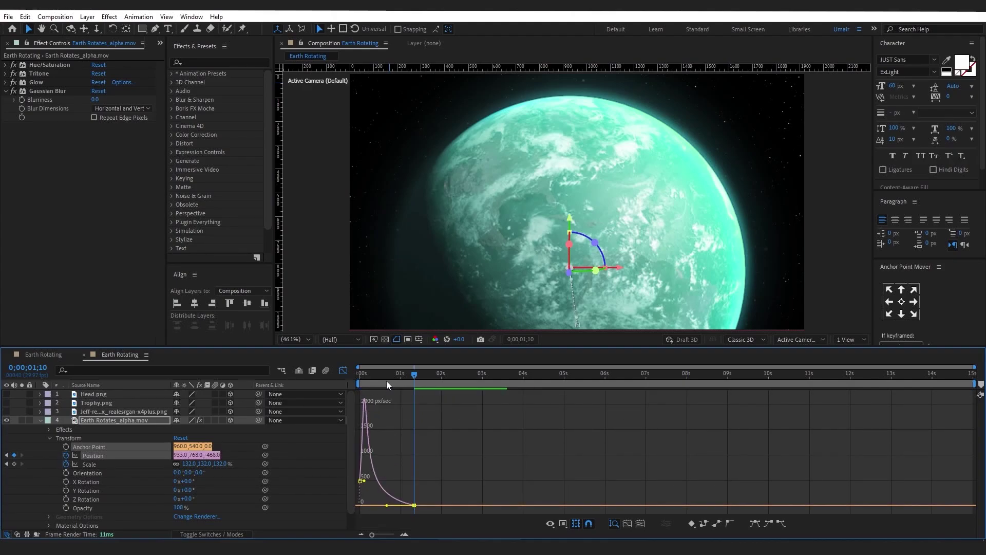
drag(387, 381, 341, 389)
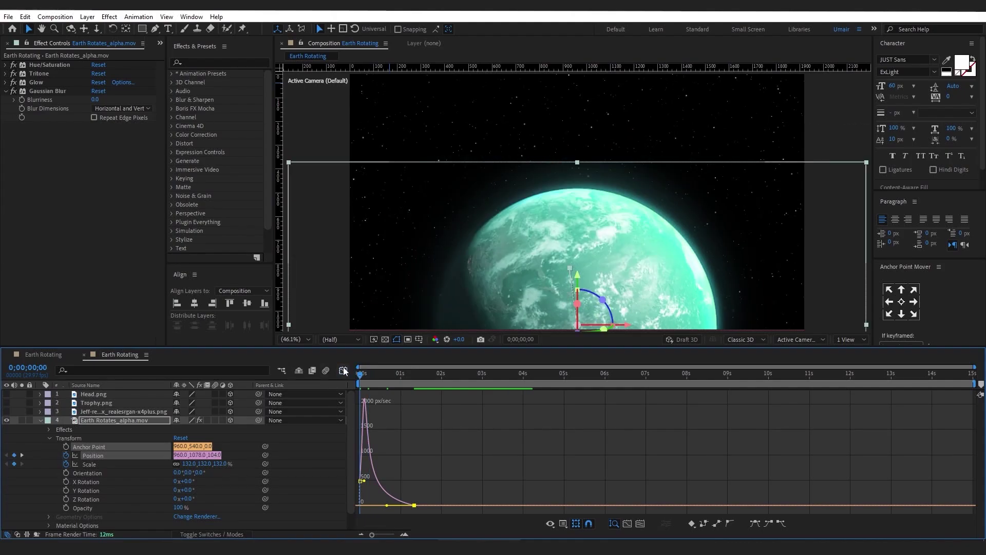
click(343, 370)
key(space)
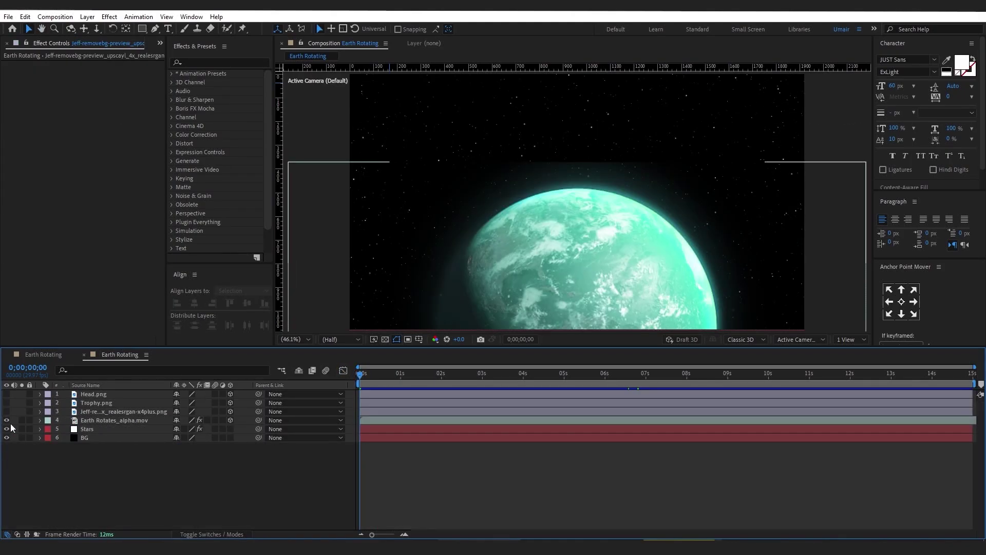
Step: Show the person cutout layer and set its Position Y to 600 and Z to -594
click(94, 411)
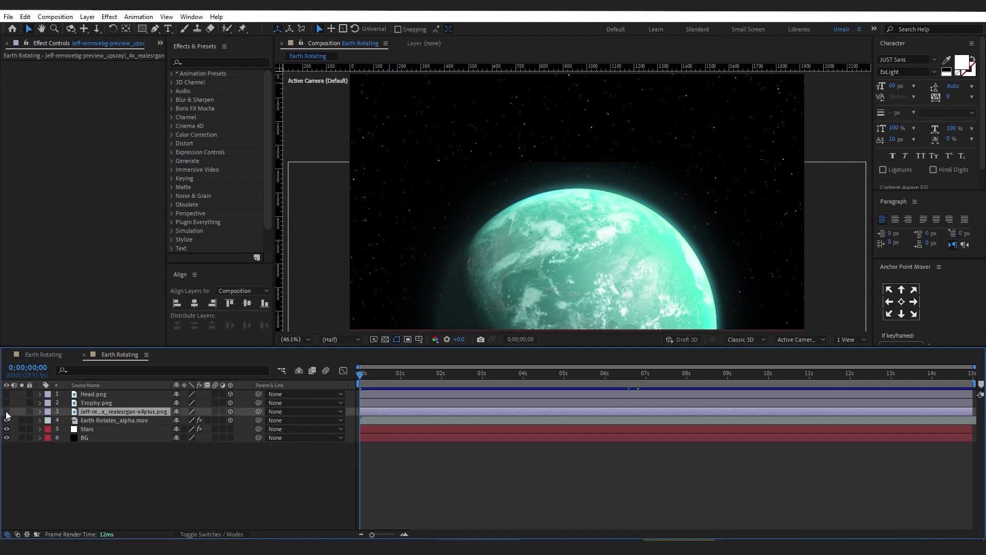
click(7, 411)
key(p)
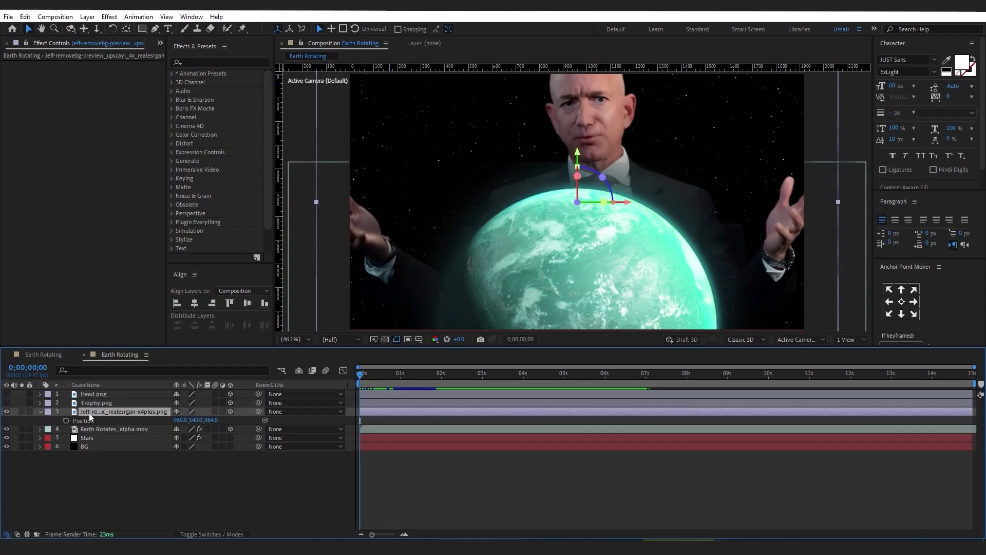
key(shift+s)
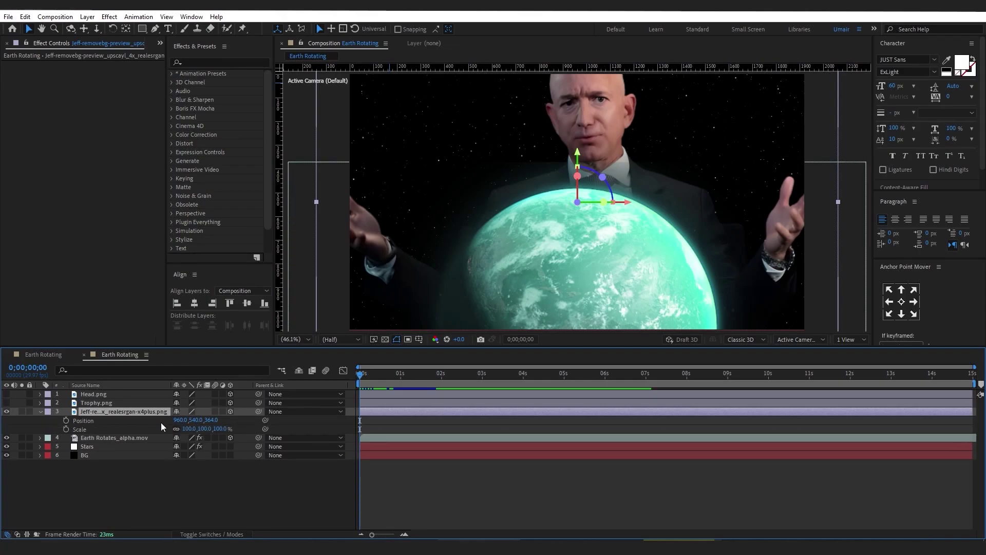
click(196, 421)
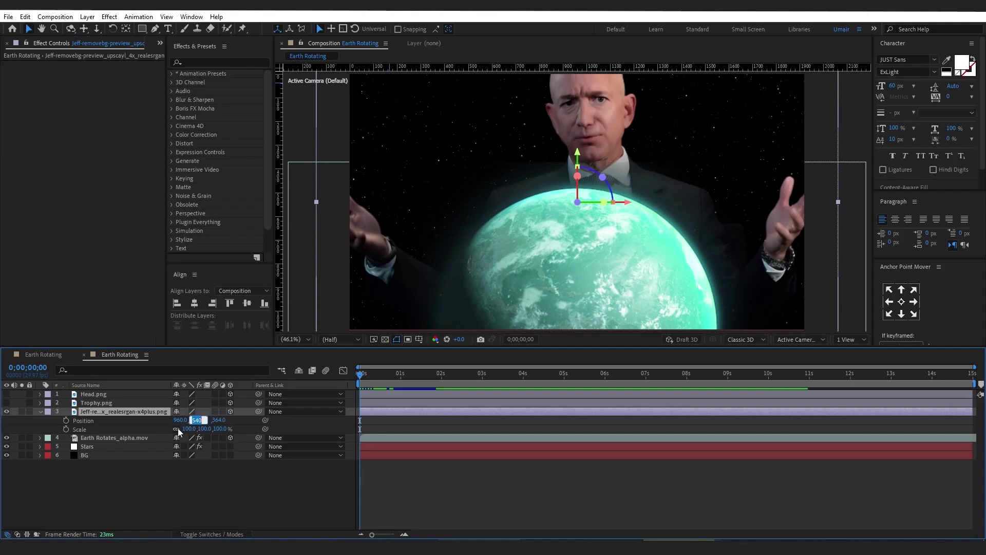
text(600)
key(Tab)
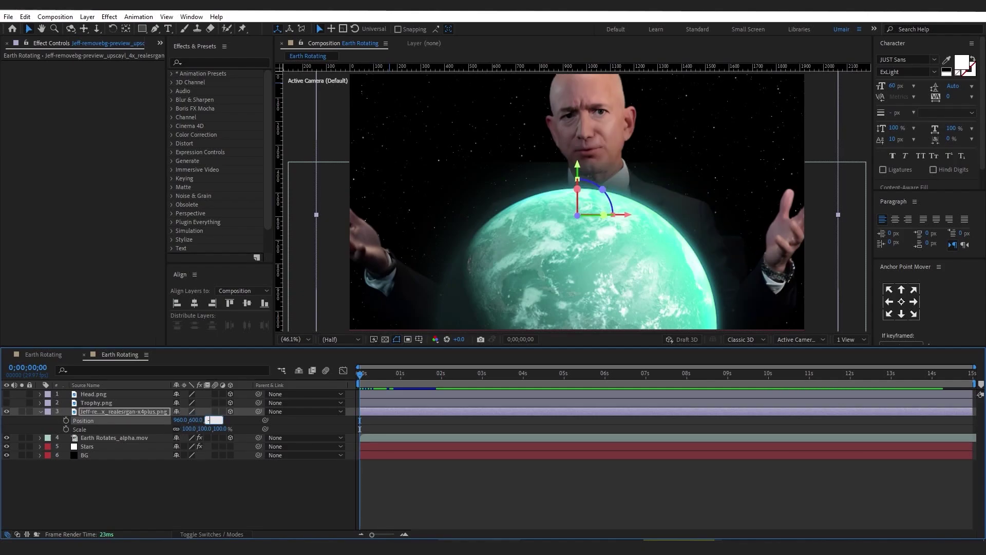
text(-59)
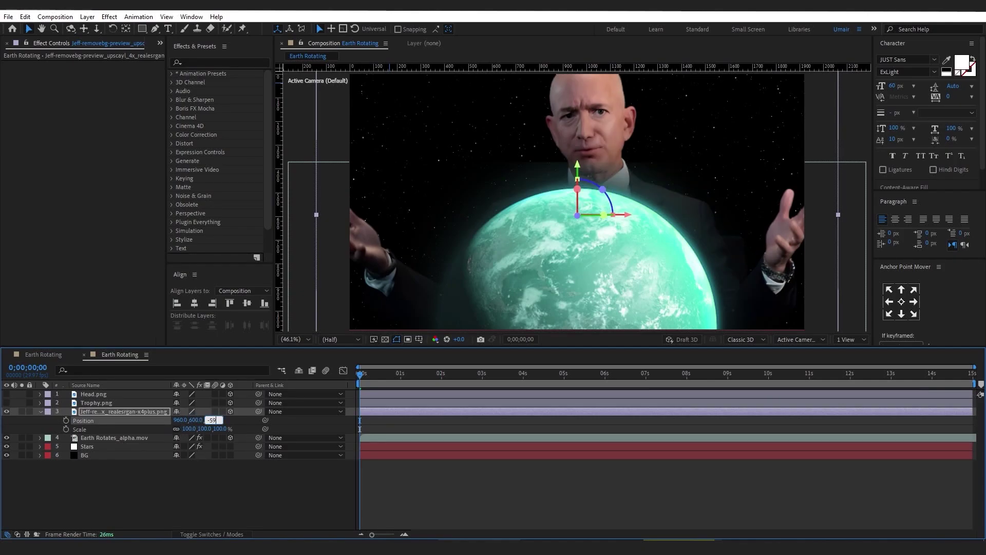
text(4)
key(Return)
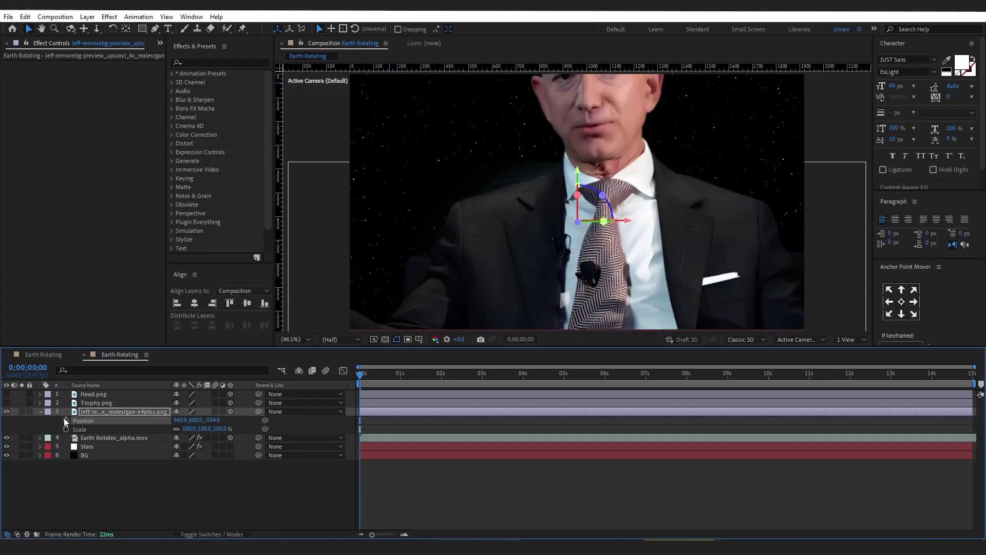
Step: Keyframe the cutout's Position at 0s and shrink it to 60% scale
click(66, 420)
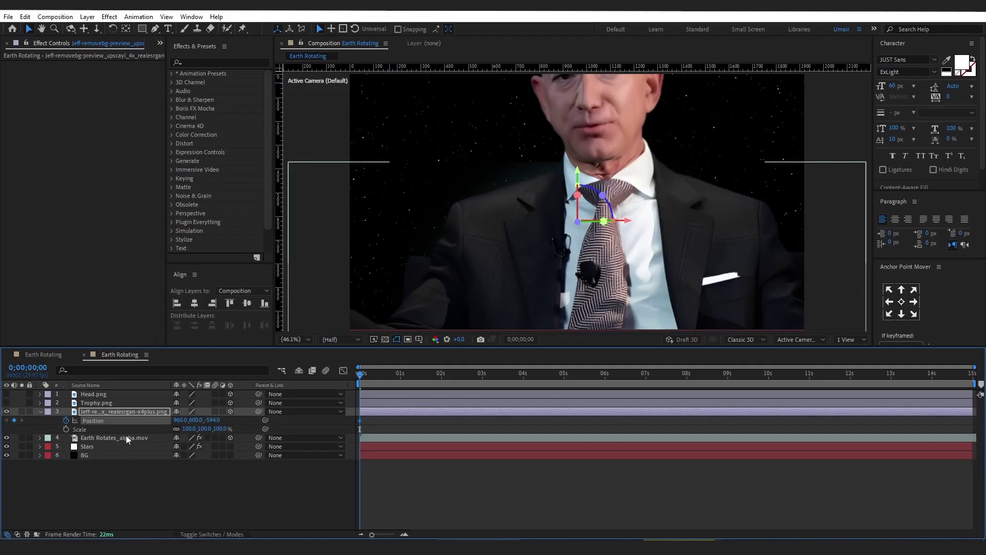
click(190, 429)
text(60)
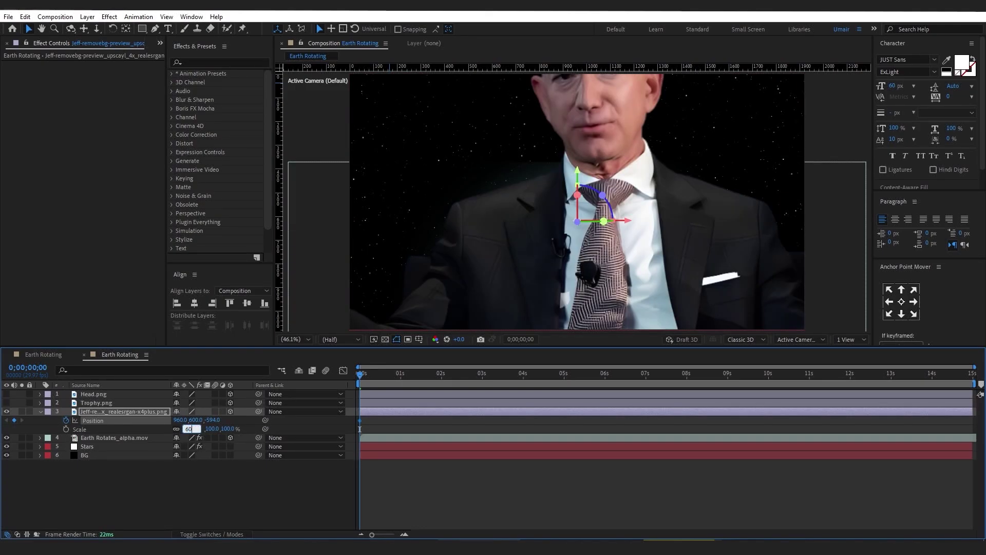
key(Return)
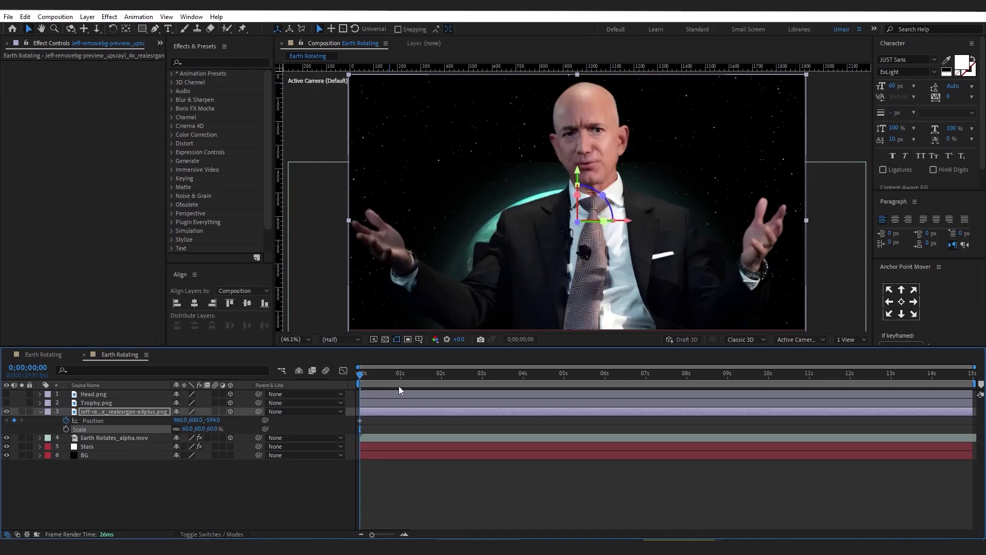
Step: At 1;10, key the cutout's Position with Y 702 and Z -614
click(401, 377)
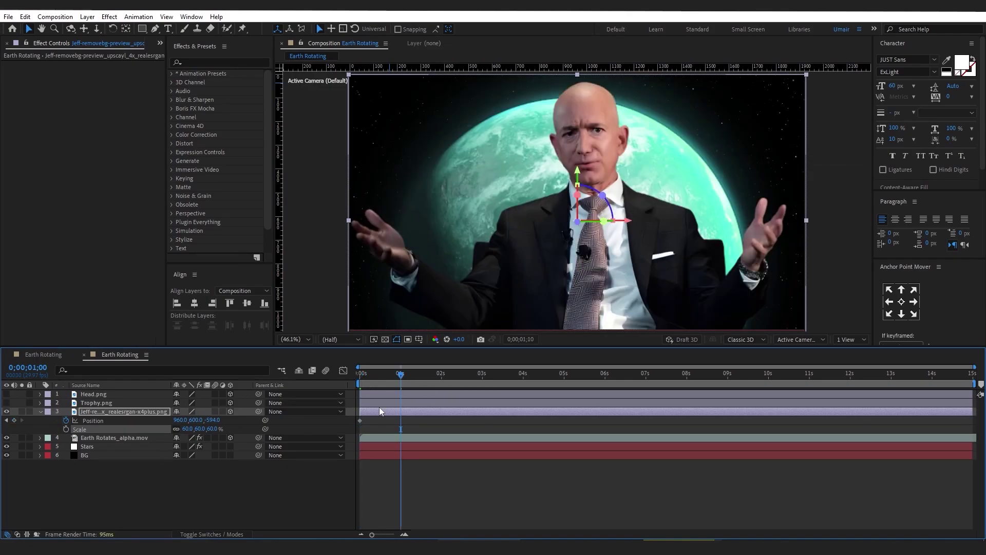
key(shift+Page_Down)
click(14, 420)
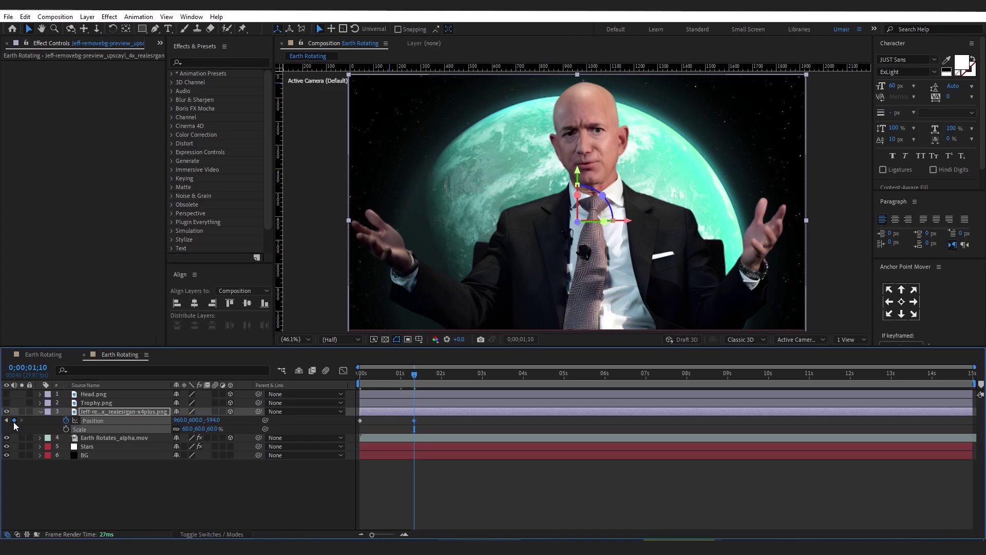
click(199, 419)
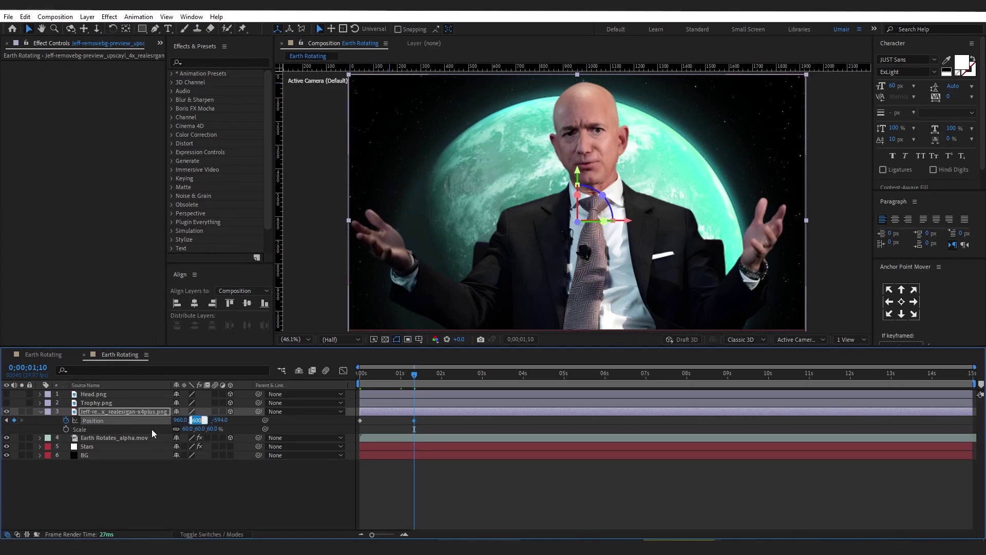
text(702)
key(Tab)
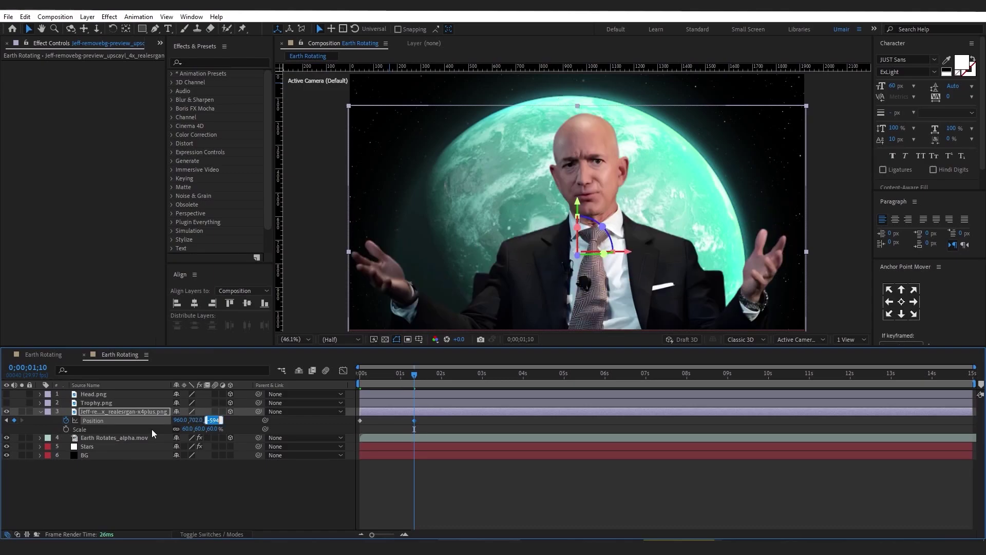
text(-614)
key(Return)
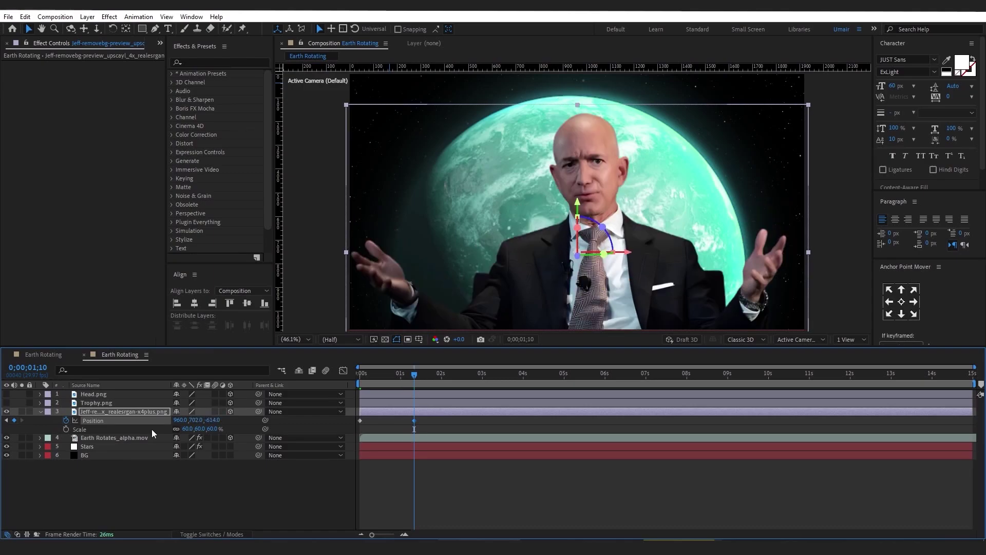
Step: Ease the cutout into its 1;10 keyframe in the Graph Editor, then return to the start
drag(423, 421, 347, 430)
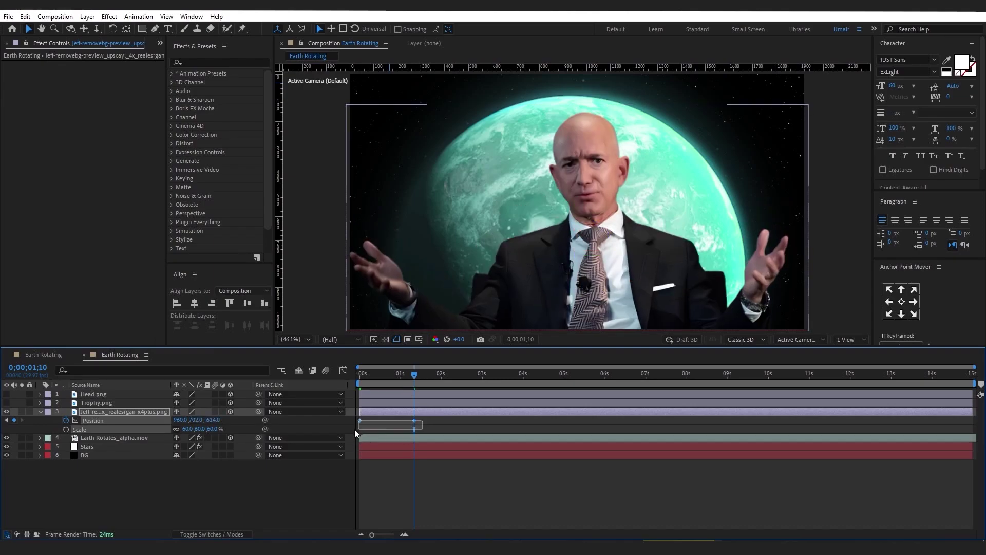
click(343, 370)
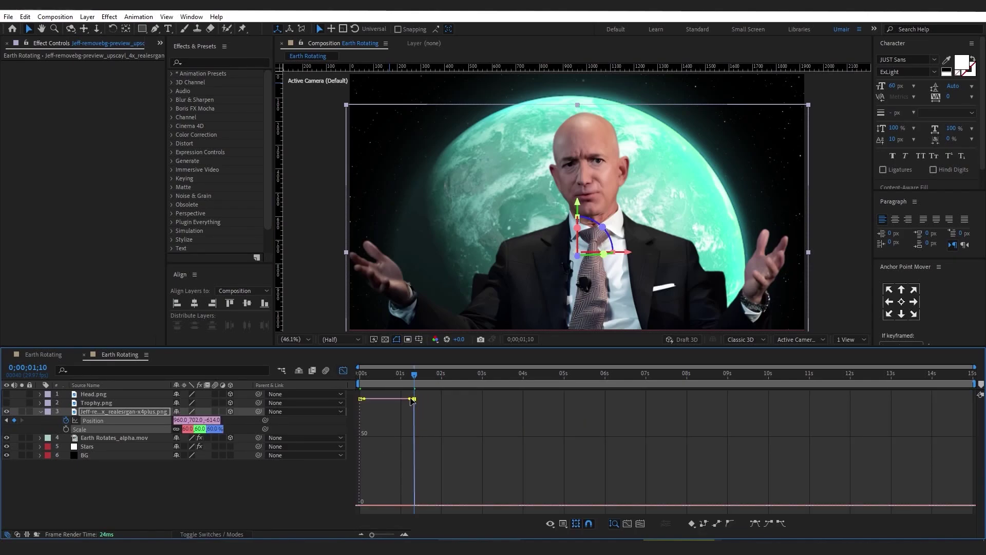
drag(408, 402, 360, 507)
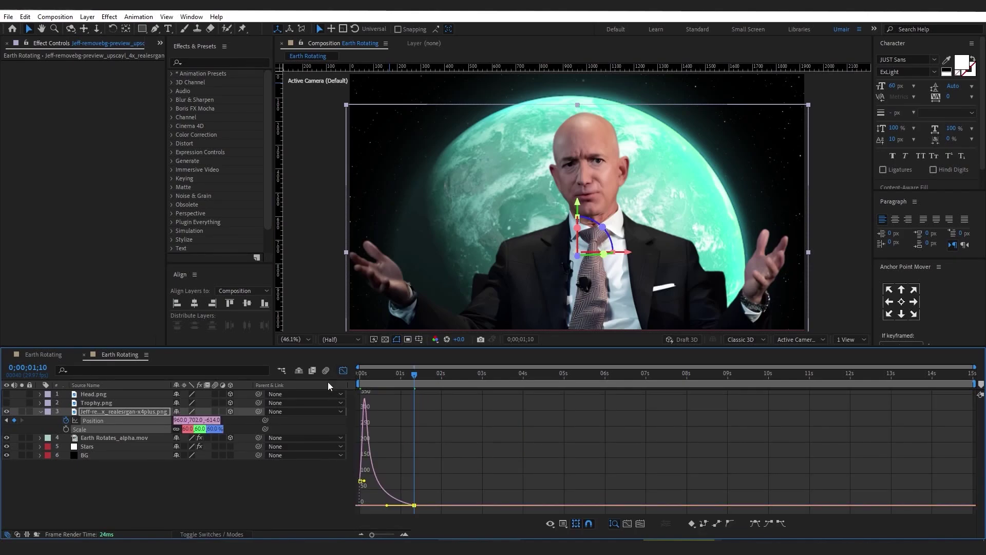
click(341, 371)
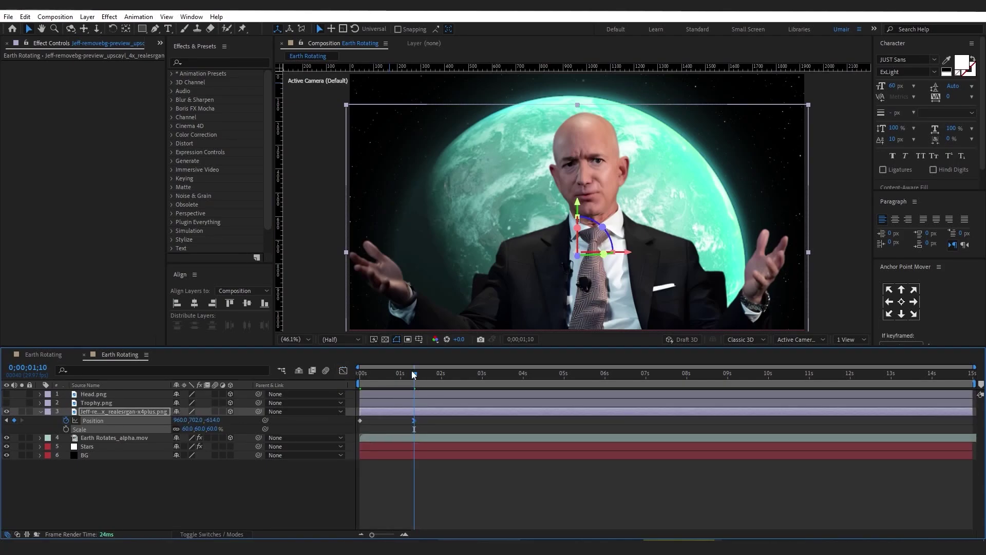
drag(414, 374, 340, 383)
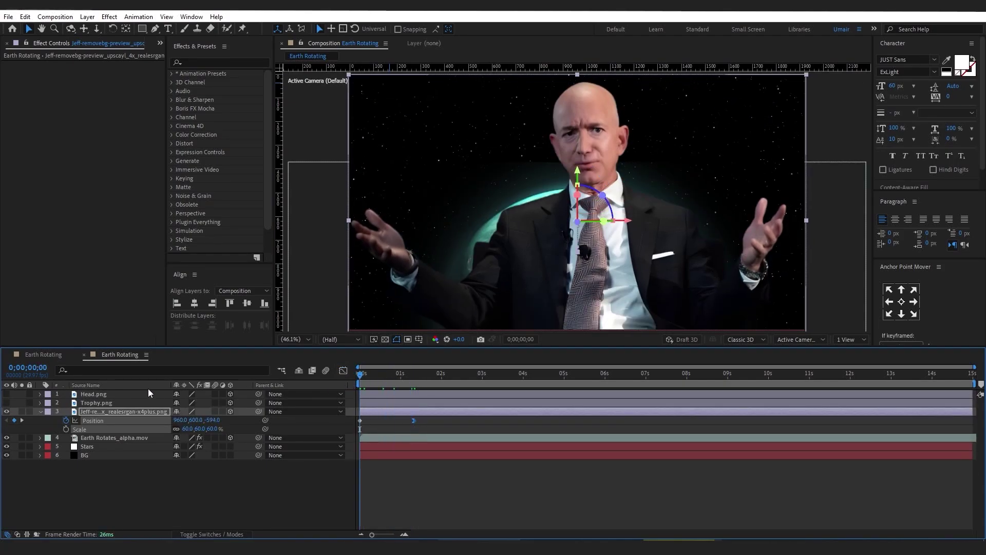
Step: Preview the opening move, then apply Deep Glow to the person cutout layer
key(space)
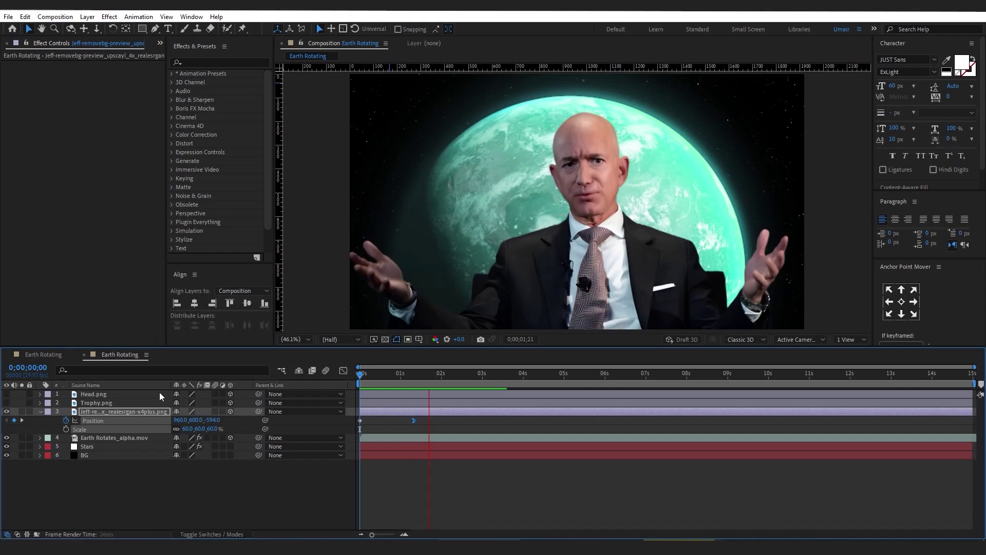
click(418, 411)
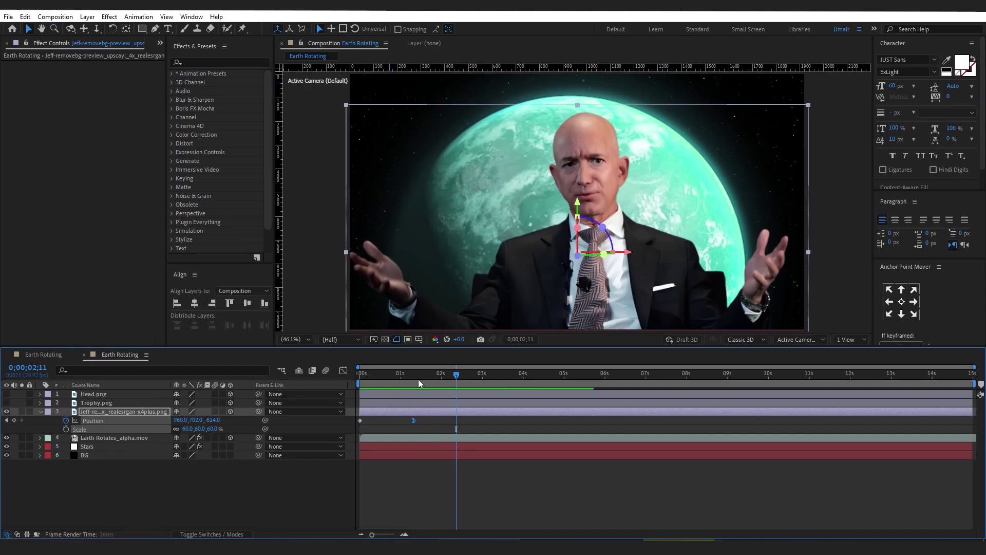
click(111, 410)
key(ctrl+space)
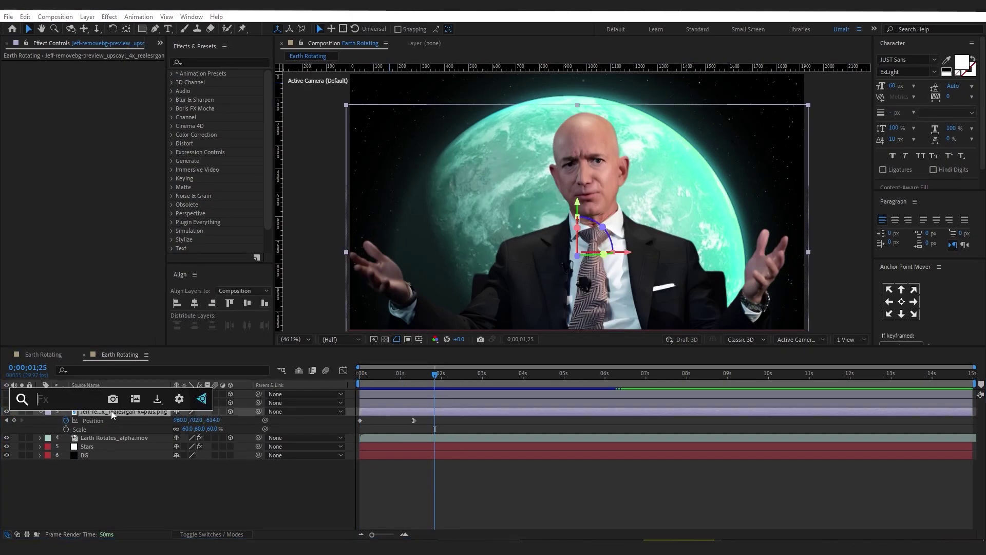
text(deep)
click(77, 427)
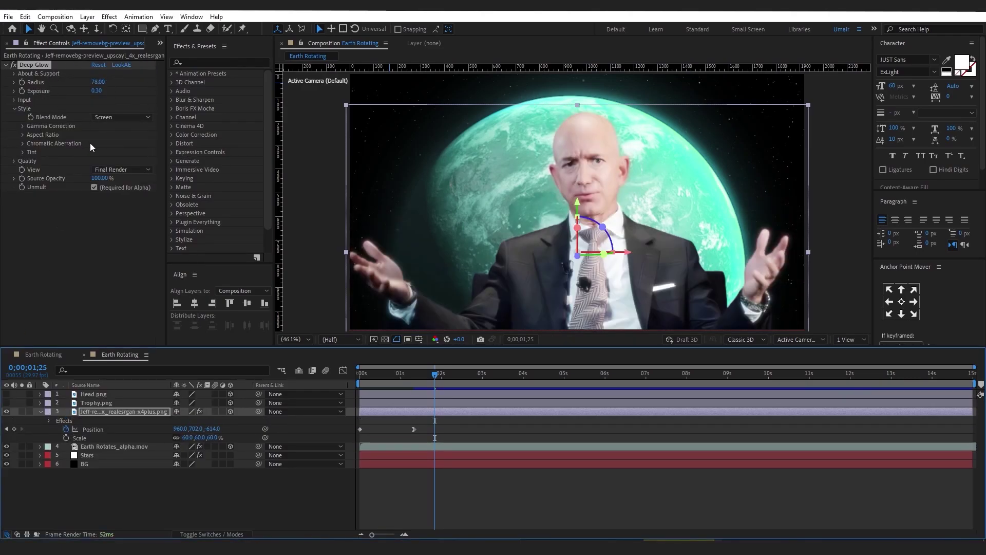
Step: Show only the cutout's animated Position and move to frame 1;11
key(j)
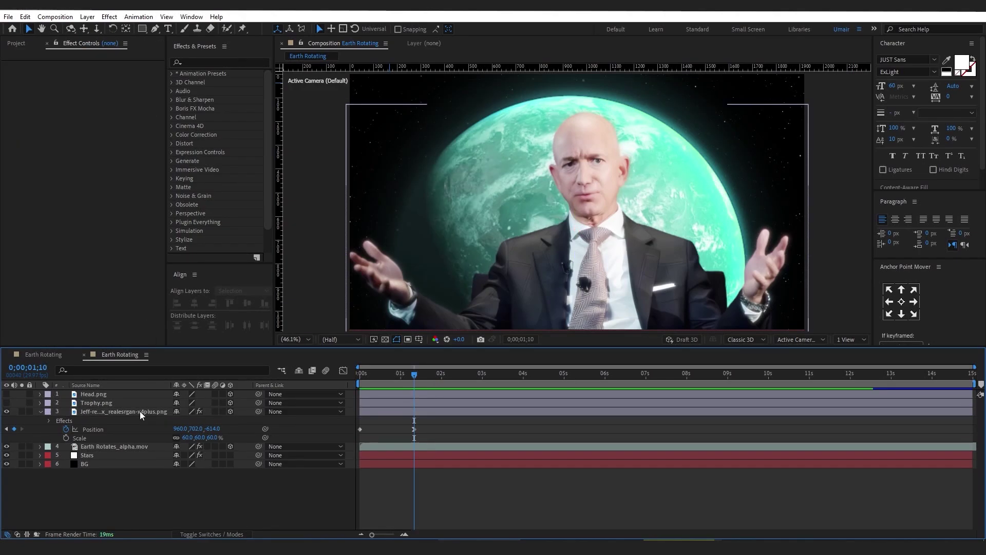
click(140, 411)
key(u)
key(u)
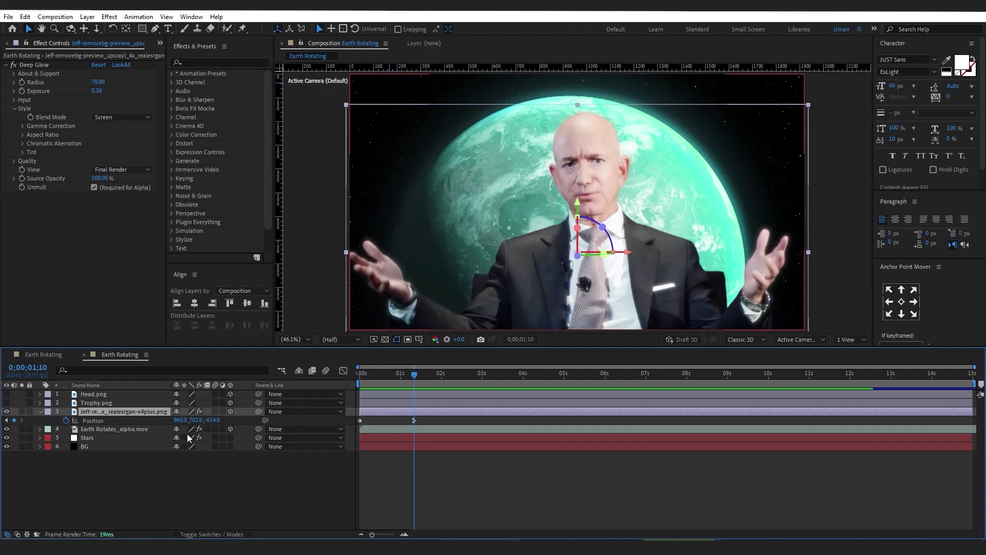
key(Page_Down)
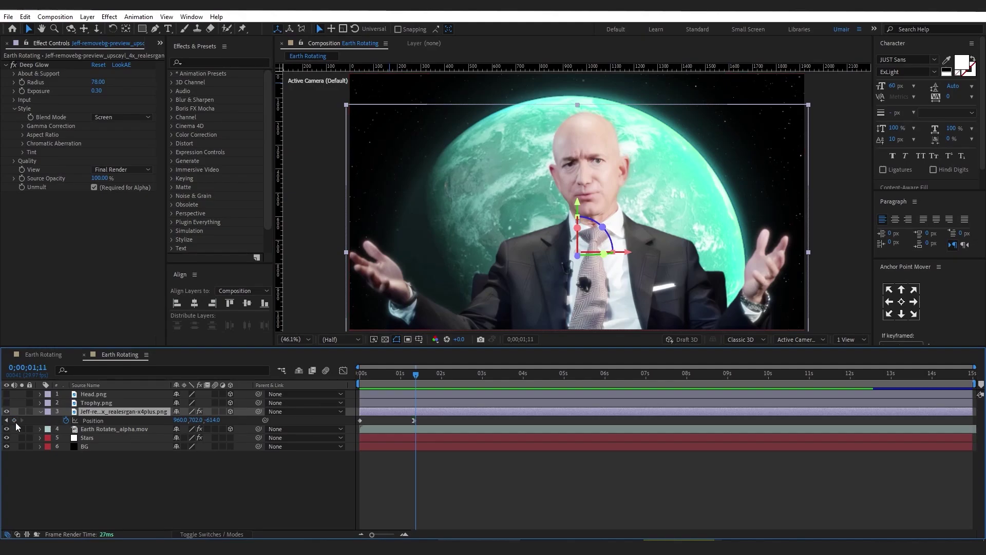
Step: Key the cutout's Position at 1;11 and at 6;07, setting 913, 766, -1186 at 6;07
click(14, 420)
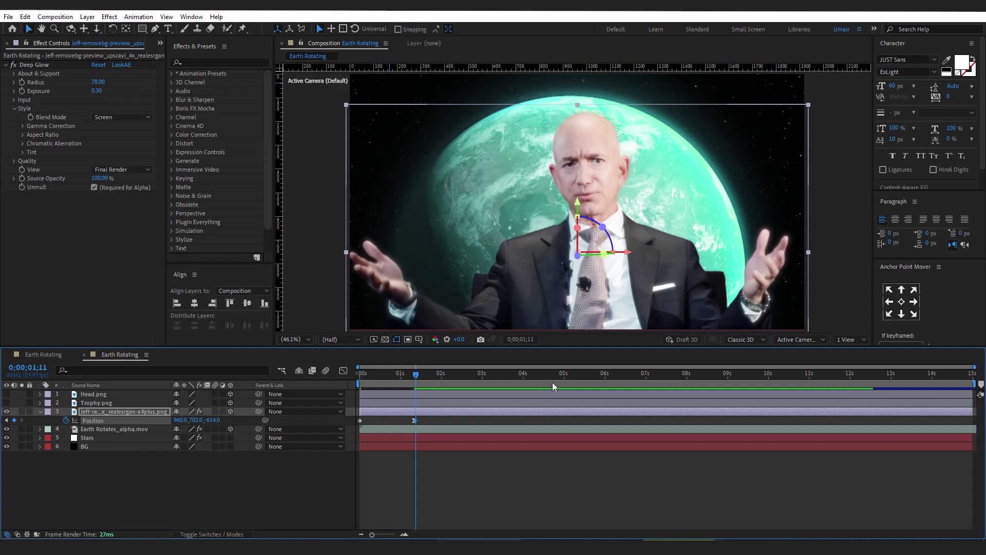
drag(574, 380, 616, 381)
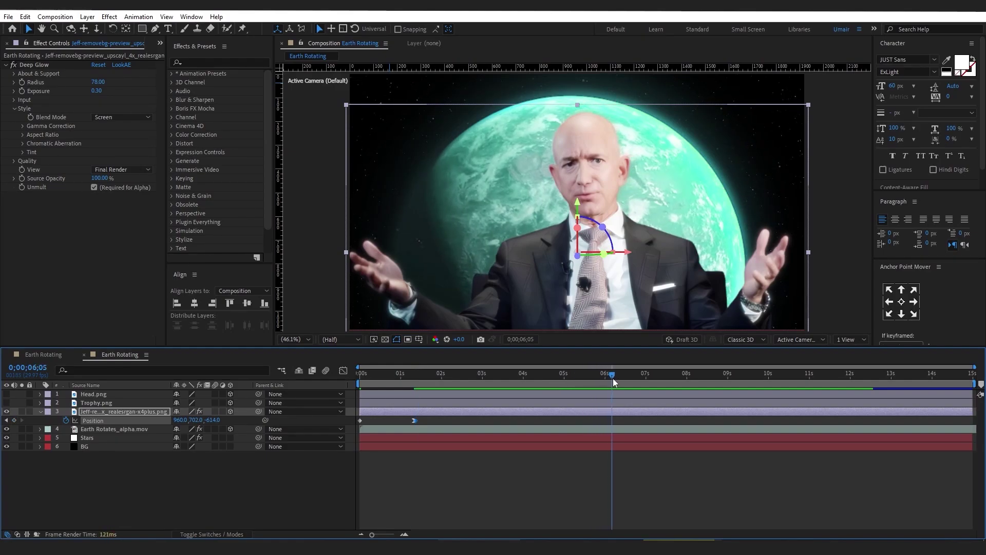
click(14, 421)
click(180, 419)
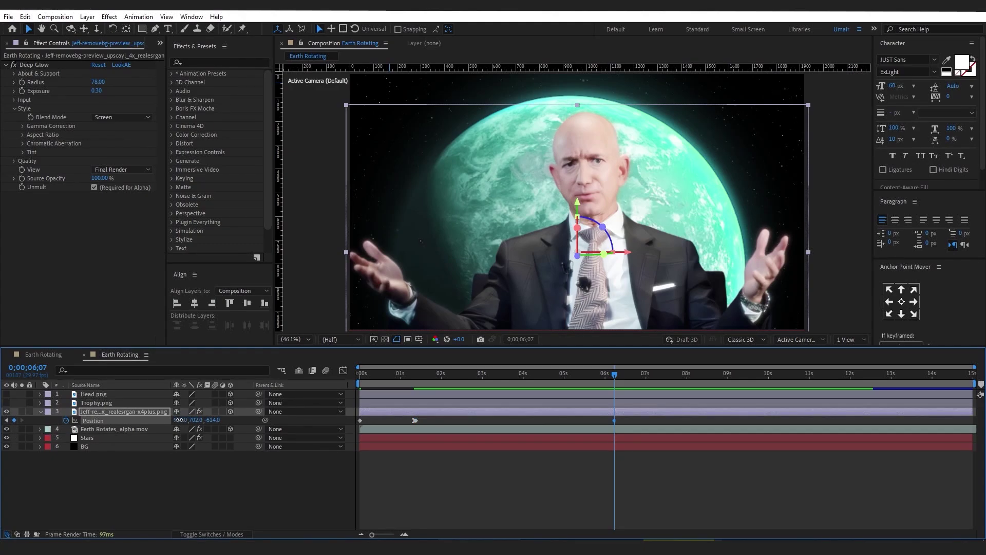
text(13)
key(Tab)
text(7)
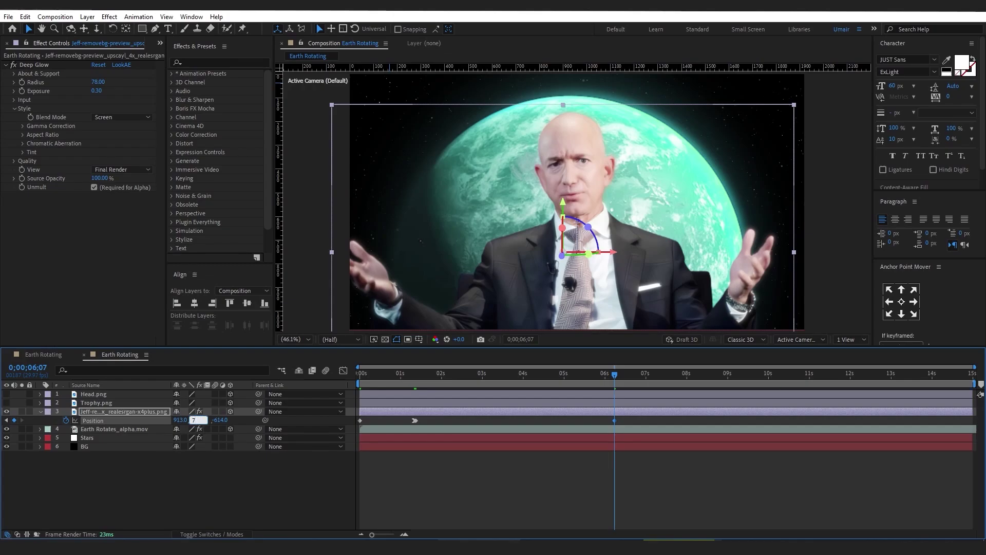
key(Tab)
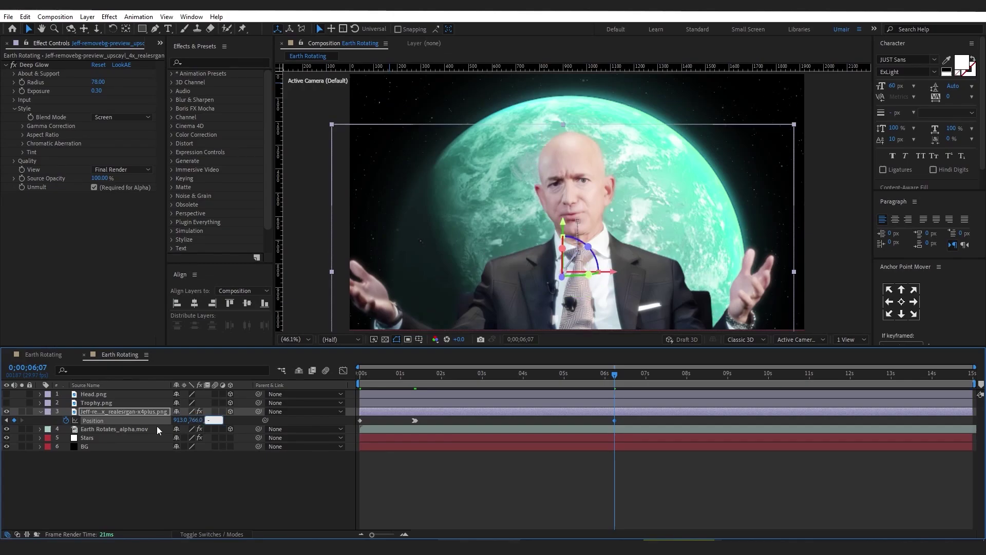
text(-1100)
key(Return)
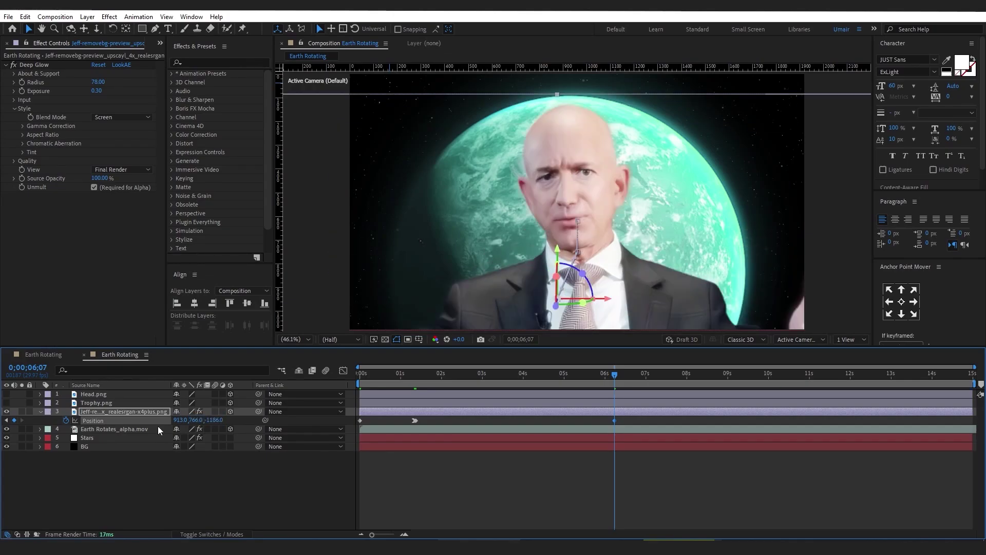
Step: Ease the cutout out of 1;11 and into 6;07 in the Graph Editor
mouse_move(578, 429)
mouse_down()
mouse_move(394, 444)
mouse_move(392, 434)
mouse_up()
key(equal)
click(344, 371)
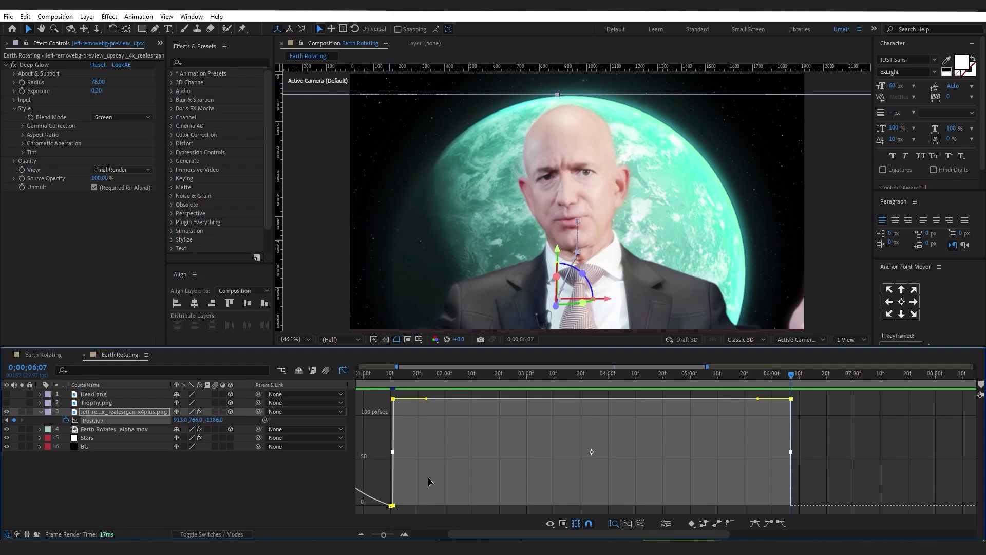
mouse_move(759, 399)
mouse_down()
mouse_move(614, 507)
mouse_move(676, 505)
mouse_up()
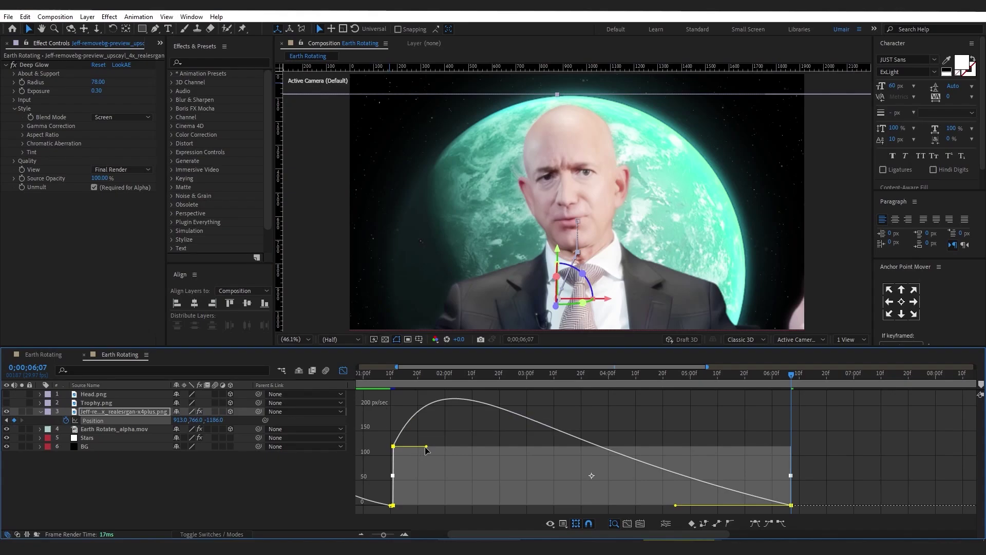
mouse_move(427, 446)
mouse_down()
mouse_move(460, 494)
mouse_move(445, 501)
mouse_up()
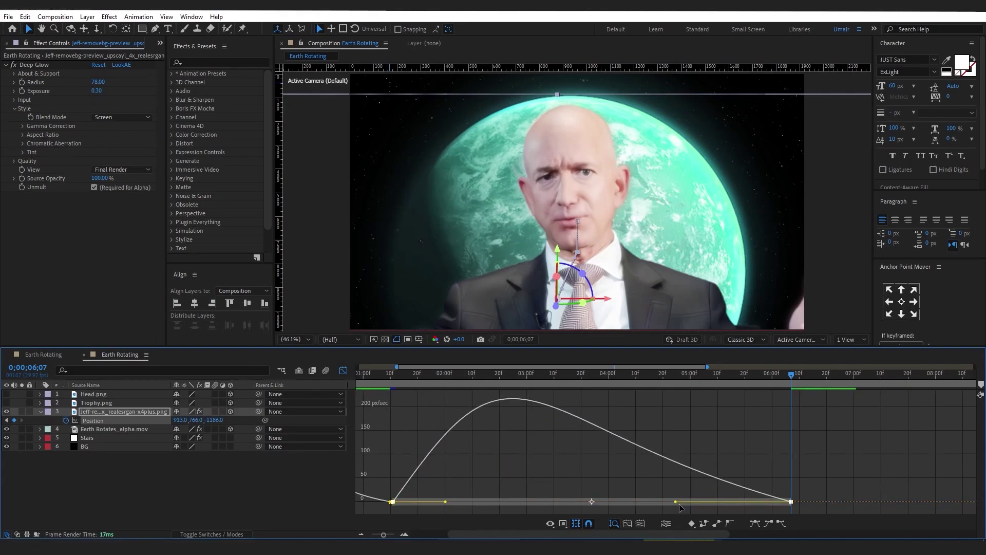
drag(675, 503, 708, 505)
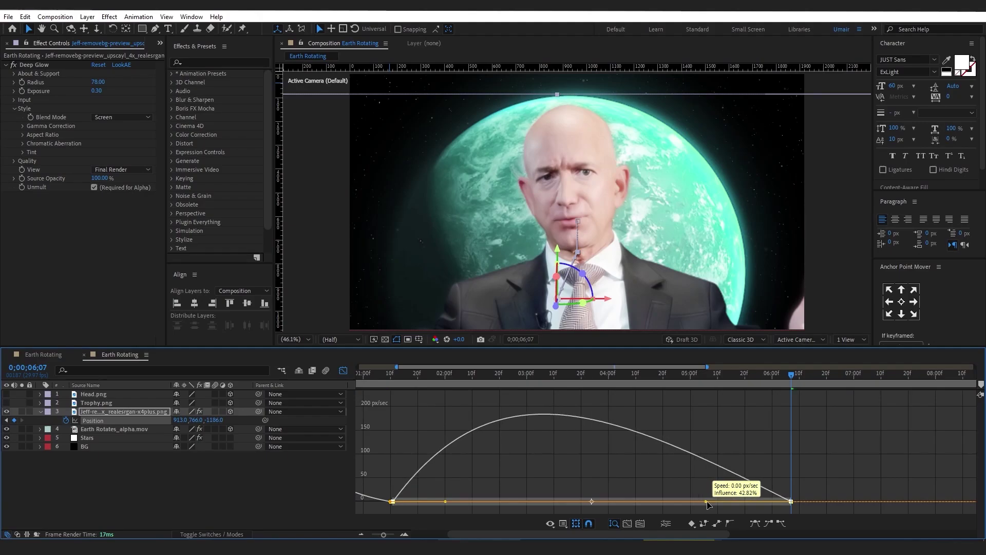
click(343, 371)
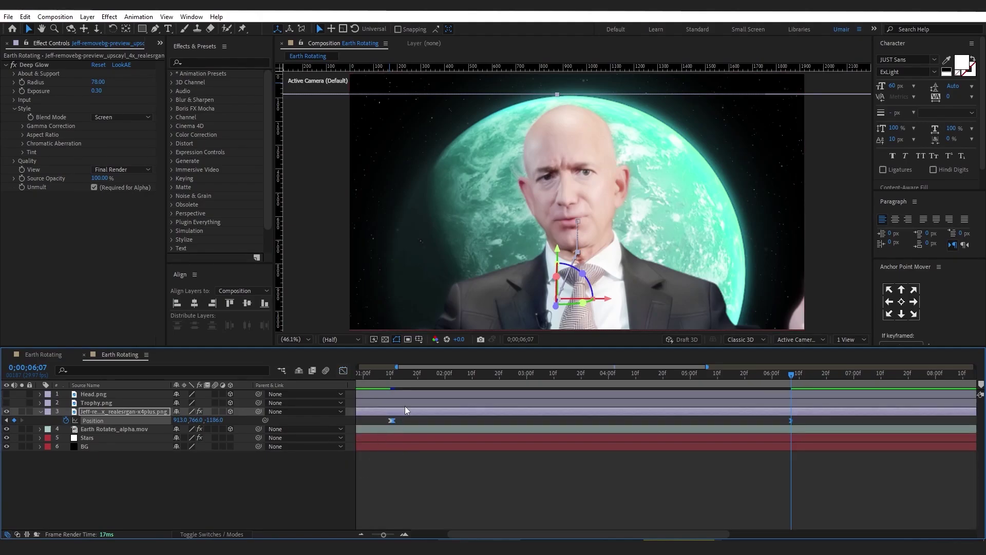
drag(402, 382, 393, 384)
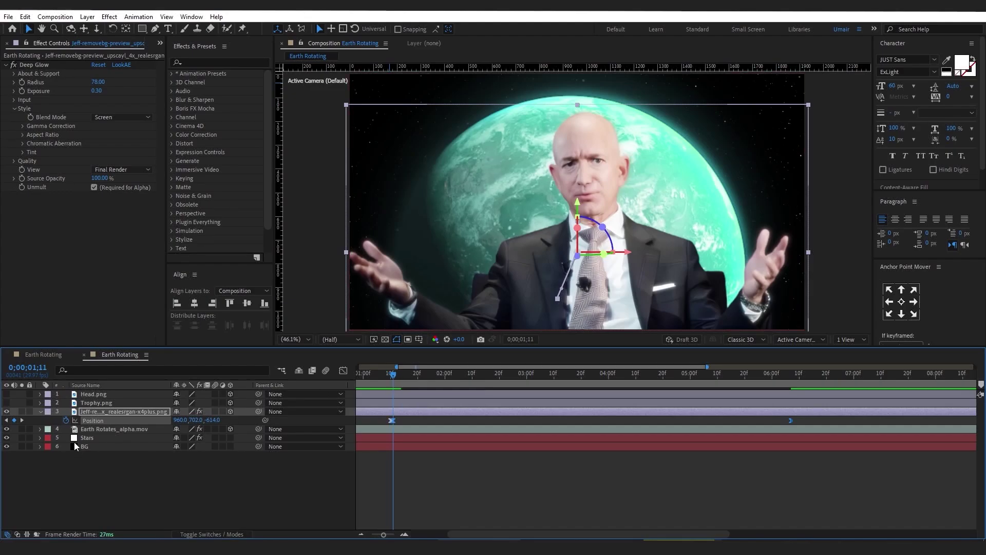
Step: Key the Earth layer's Position, then set it to 961, 827, -903 at 6;07
click(93, 430)
key(p)
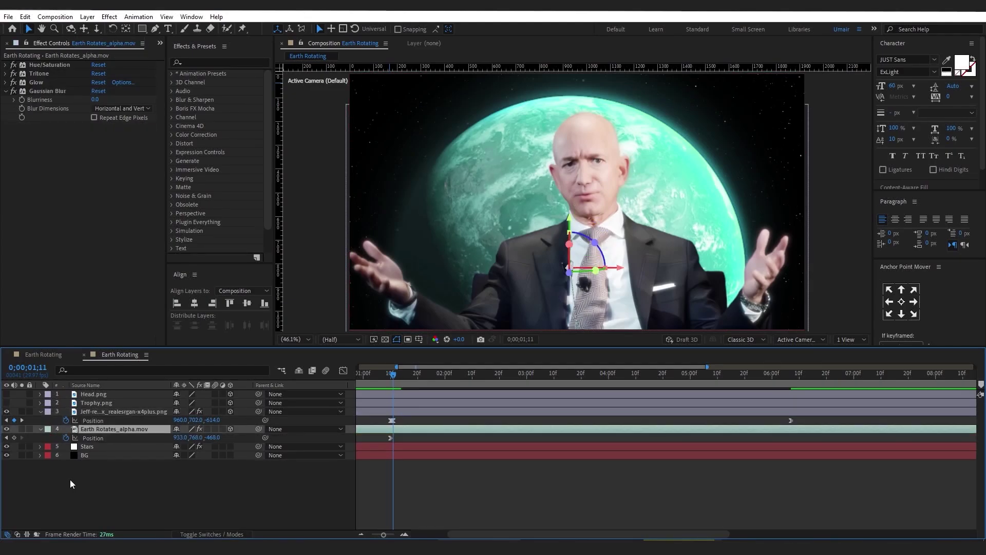
click(14, 438)
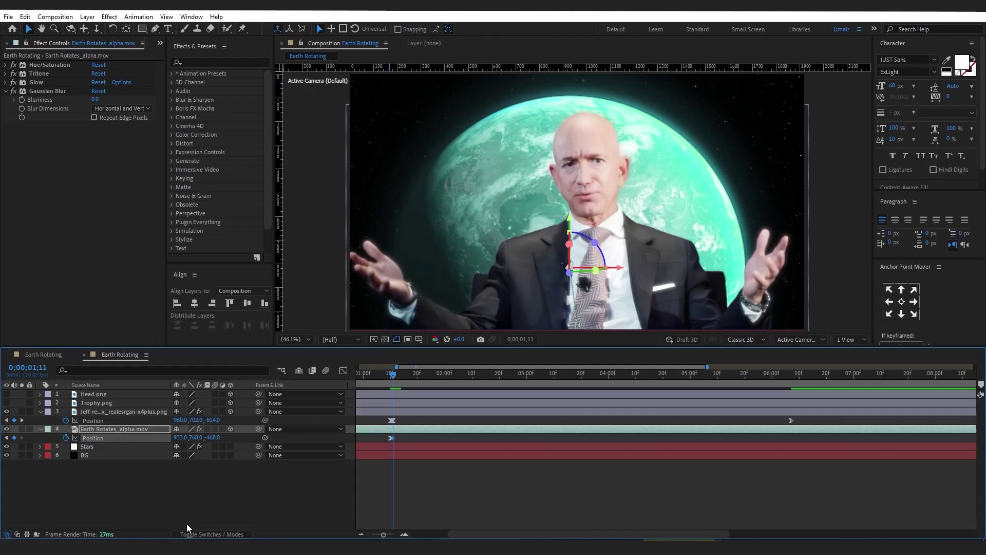
drag(780, 381, 791, 381)
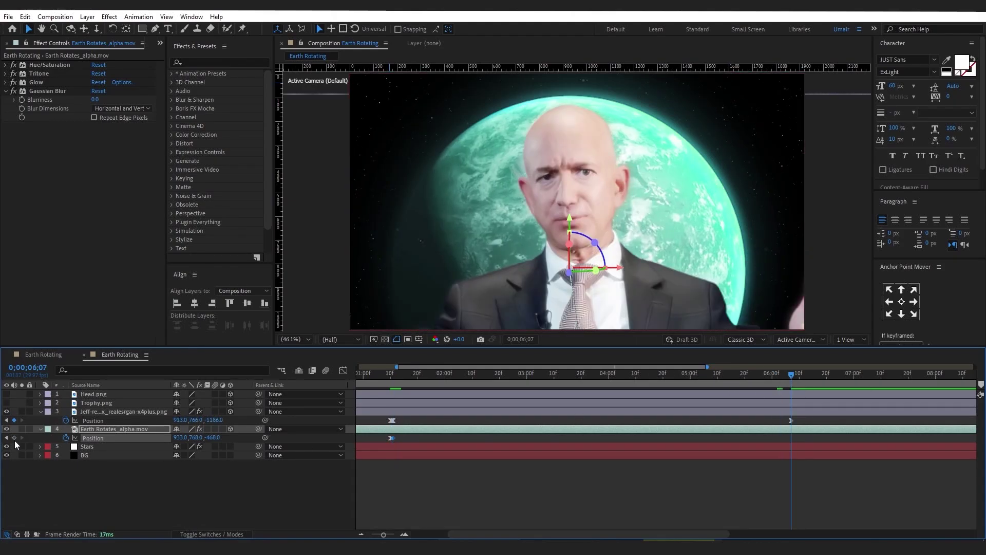
click(181, 438)
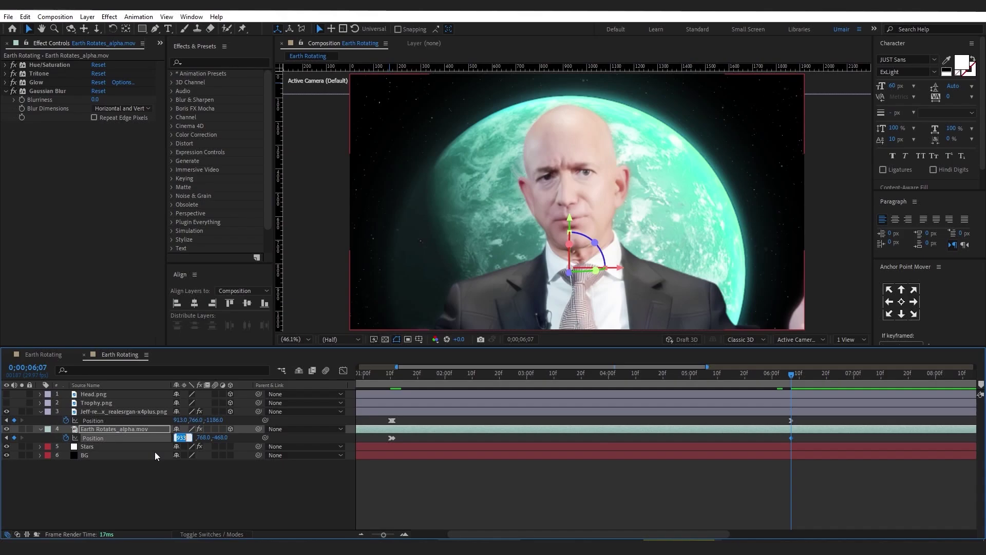
text(961)
key(Tab)
text(82)
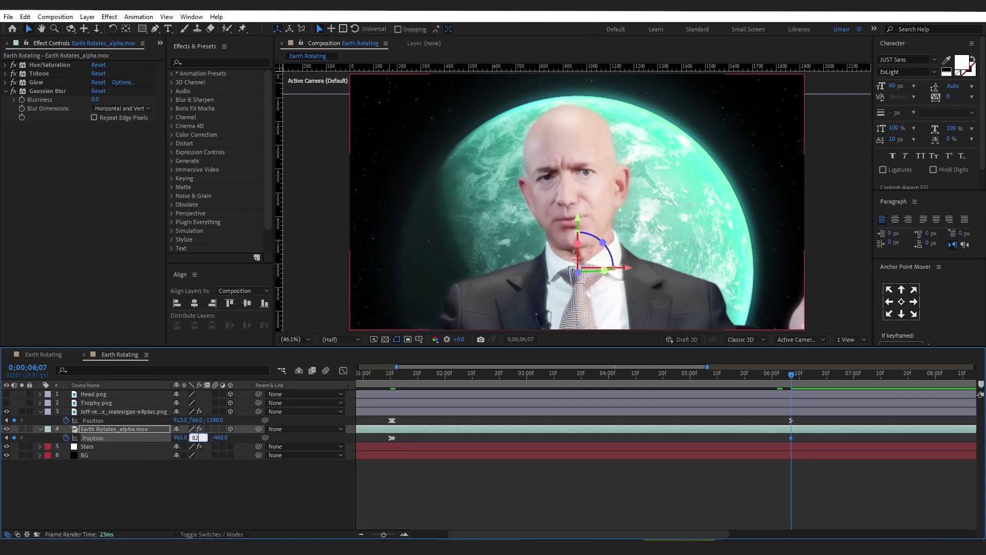
text(7)
key(Tab)
text(-903)
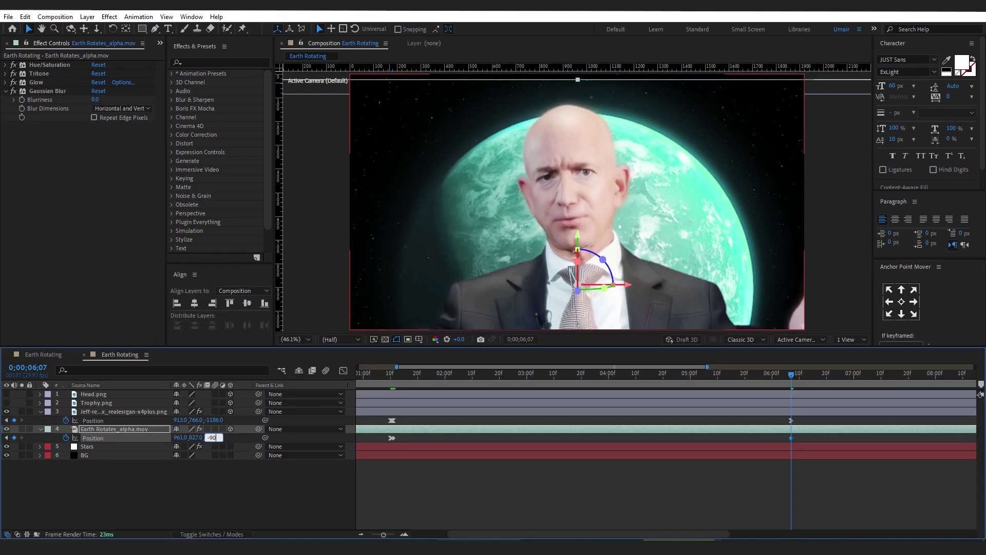
key(Return)
Step: Ease the earth's motion out of the first keyframe and to a stop at 6;07
mouse_move(808, 436)
mouse_down()
mouse_move(399, 444)
mouse_move(445, 447)
mouse_move(436, 471)
mouse_up()
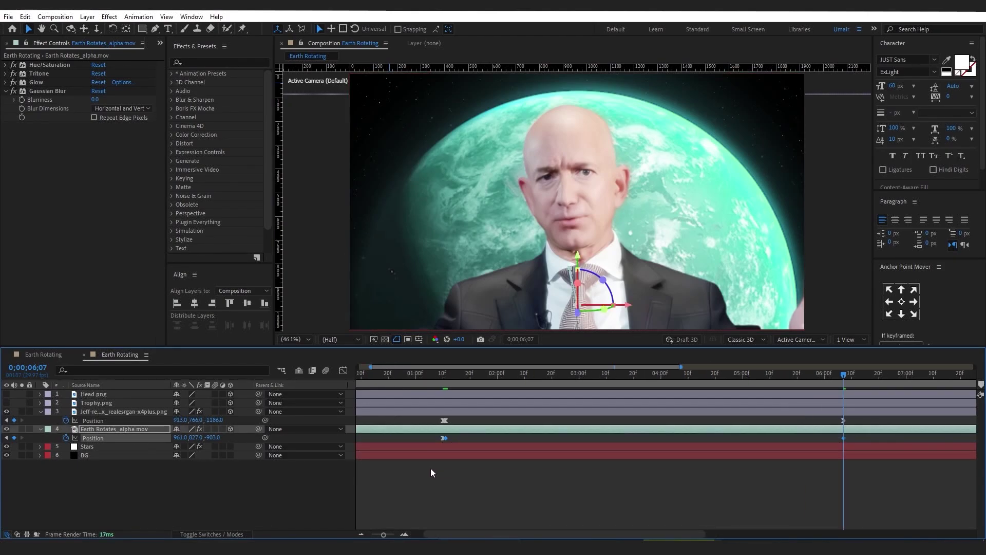
click(343, 371)
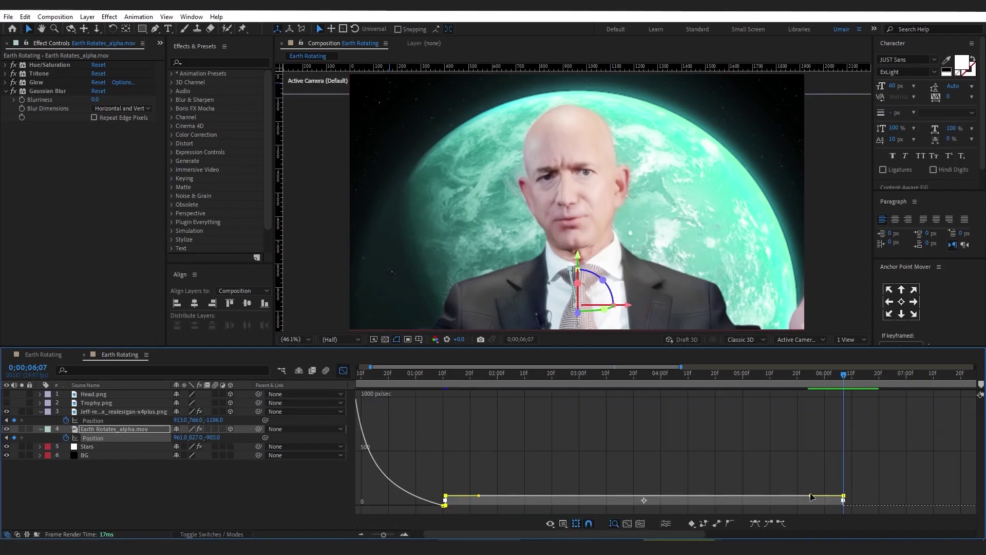
drag(809, 496, 789, 505)
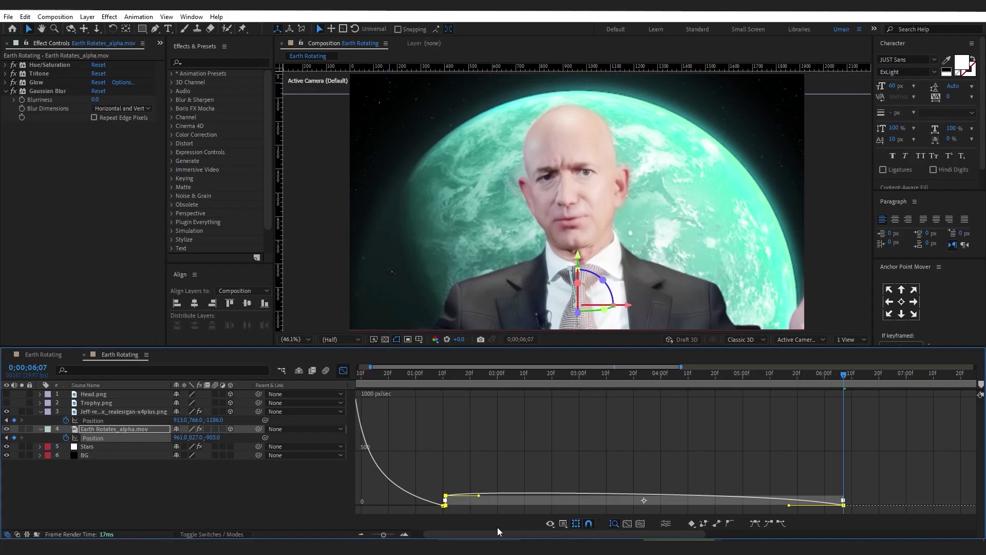
drag(484, 507, 497, 507)
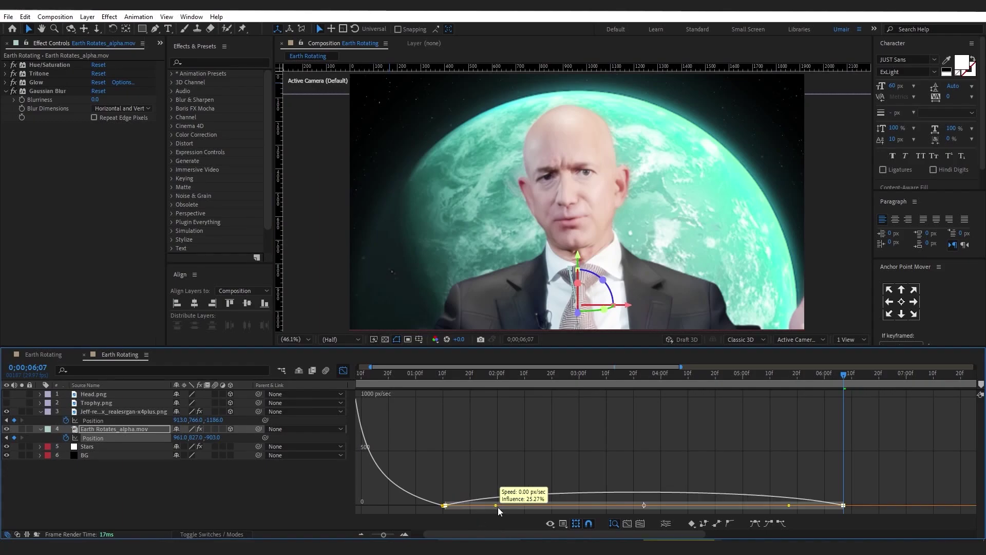
click(343, 370)
click(459, 498)
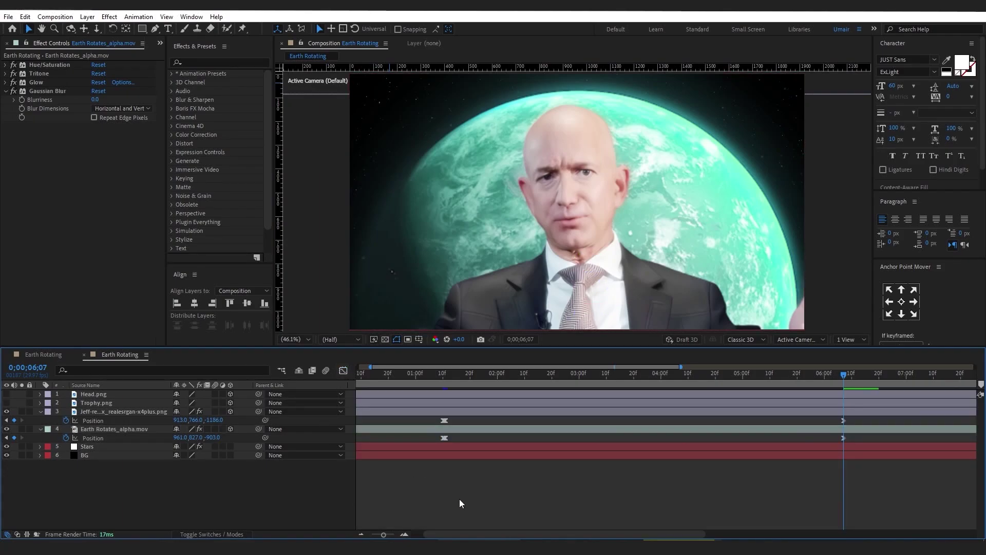
Step: Preview the earth animation from the beginning of the comp
key(minus)
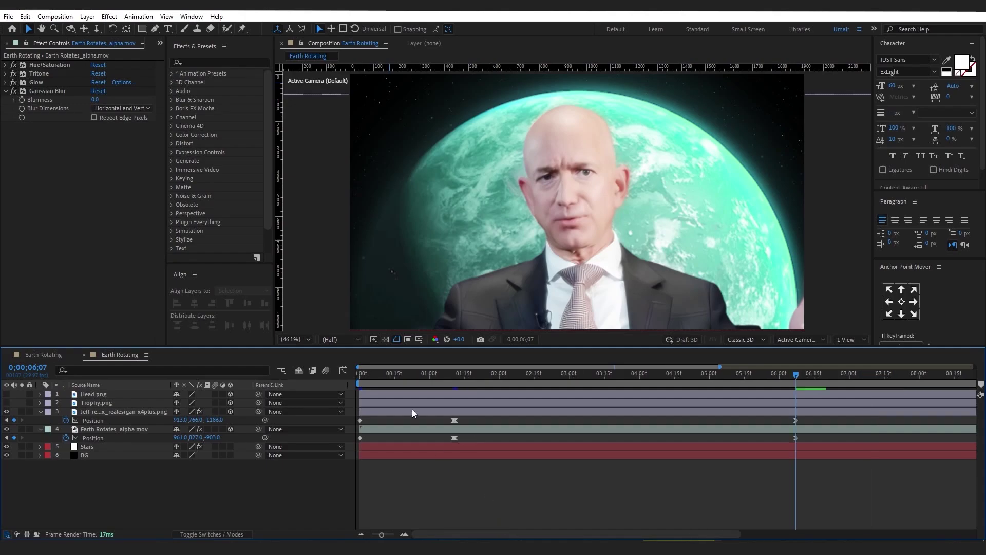
key(Home)
key(space)
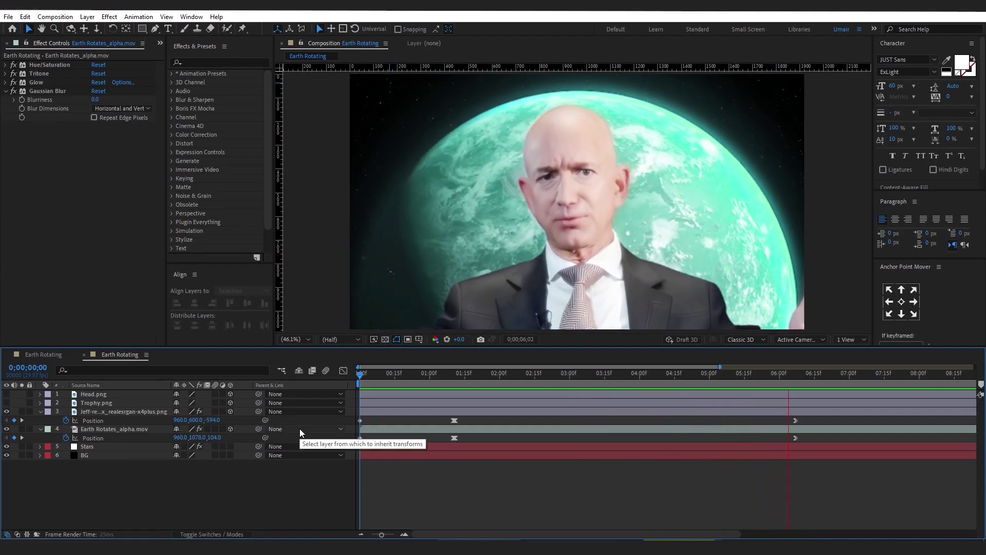
key(space)
Step: Select the person cutout and move to frame 6;08 with its Position ready to key
click(770, 411)
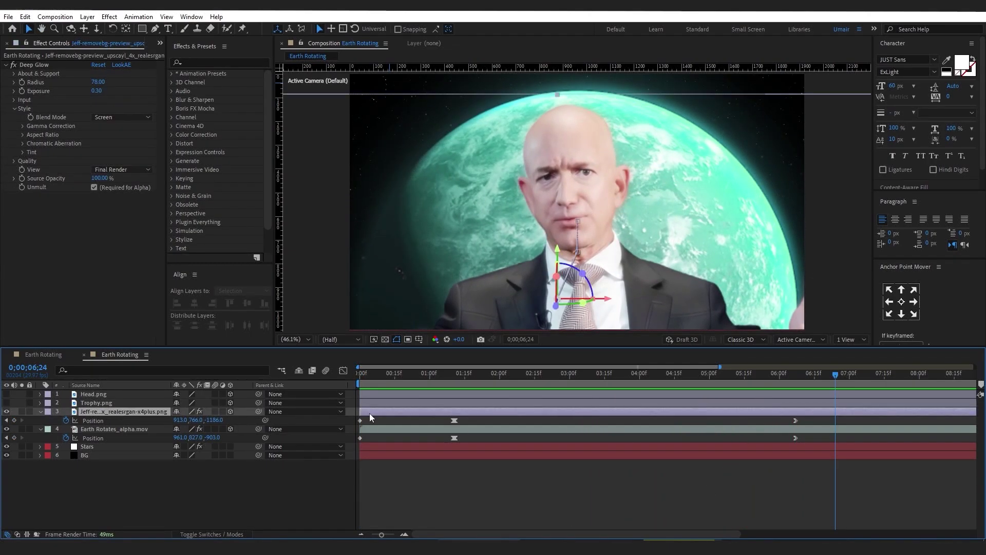
click(795, 375)
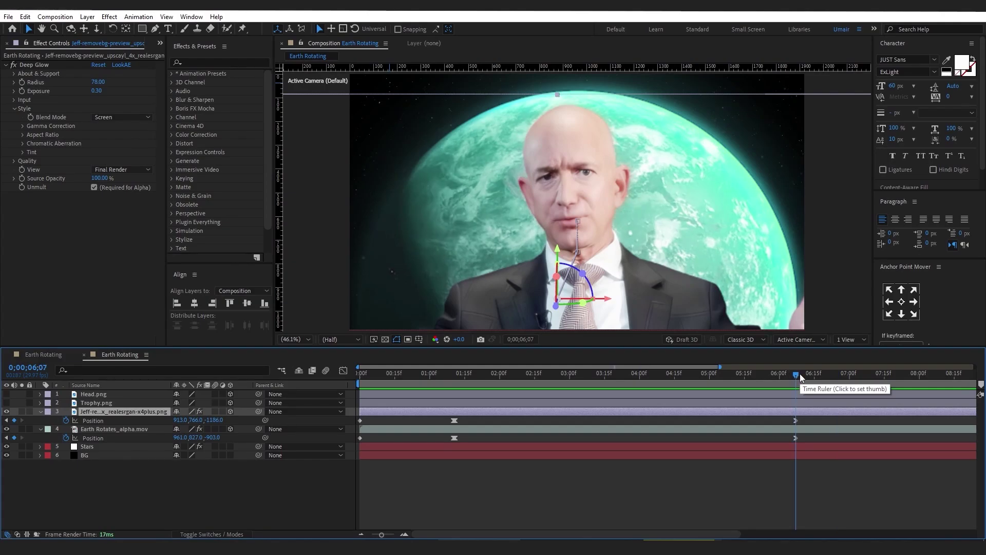
click(800, 374)
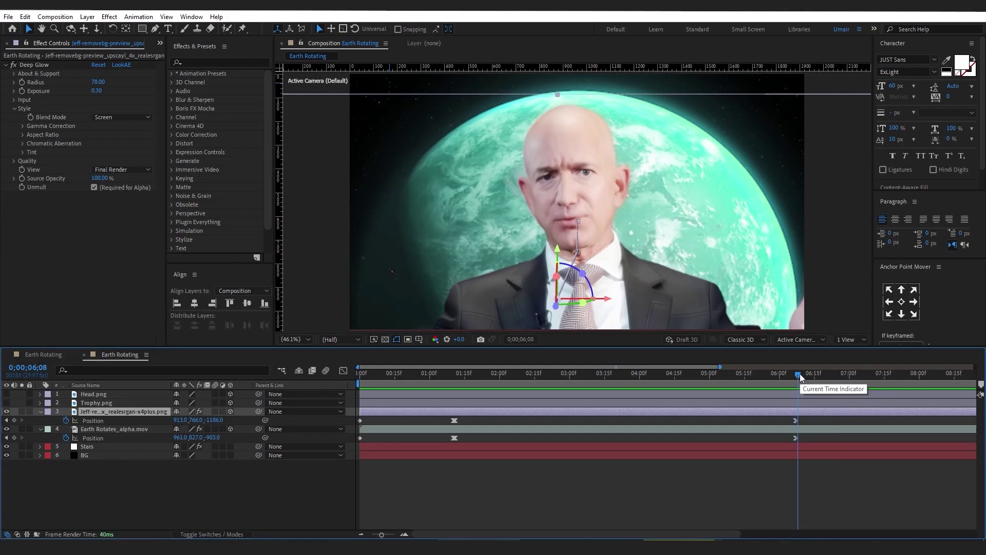
click(12, 420)
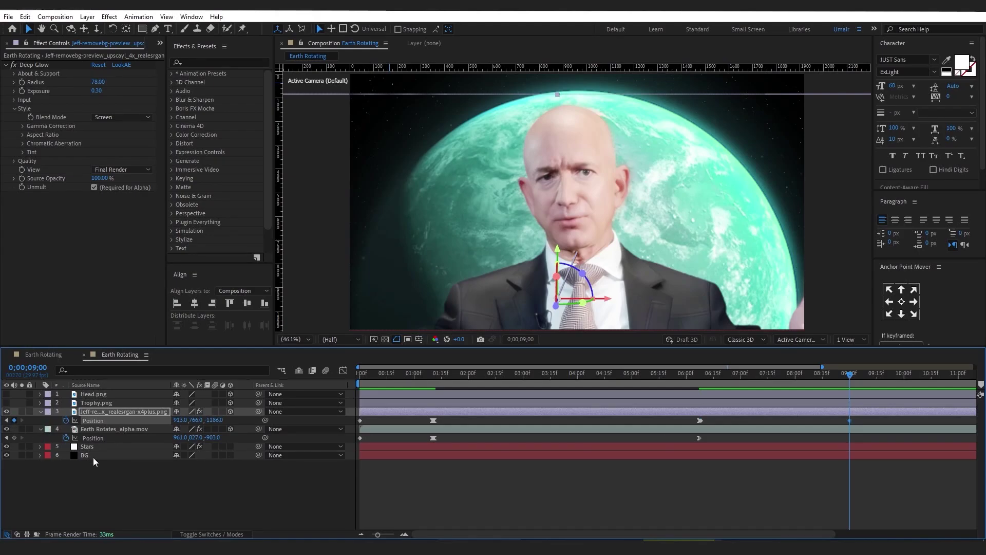
Step: At 9;00, set the cutout's Position to 916, 641, -266, pushing it behind the earth
click(181, 420)
key(Tab)
text(6)
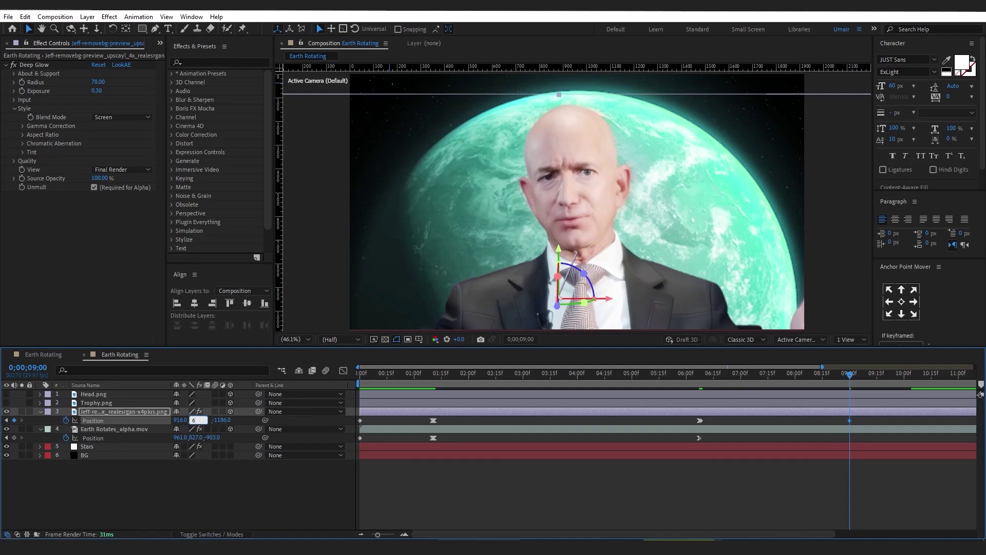
text(41)
key(Tab)
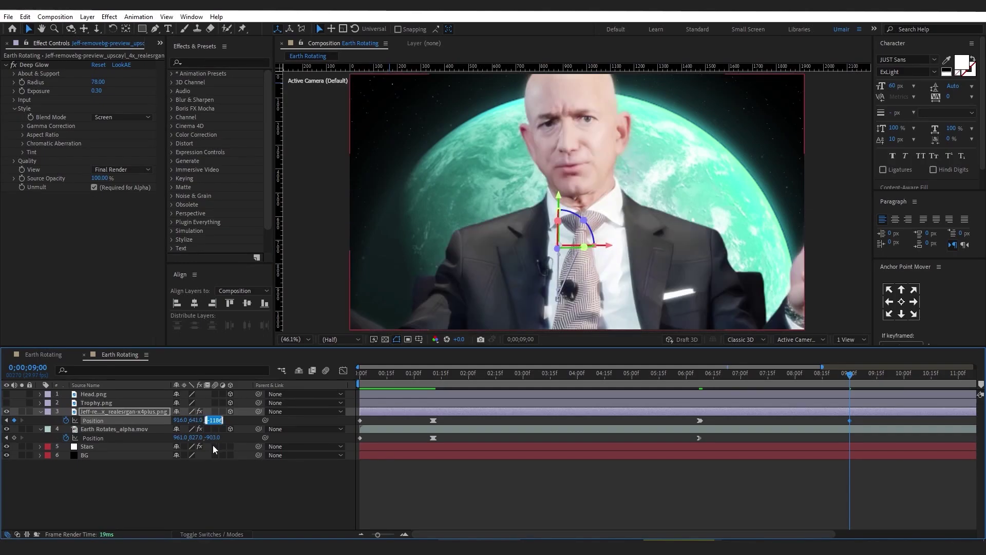
text(-266)
key(Return)
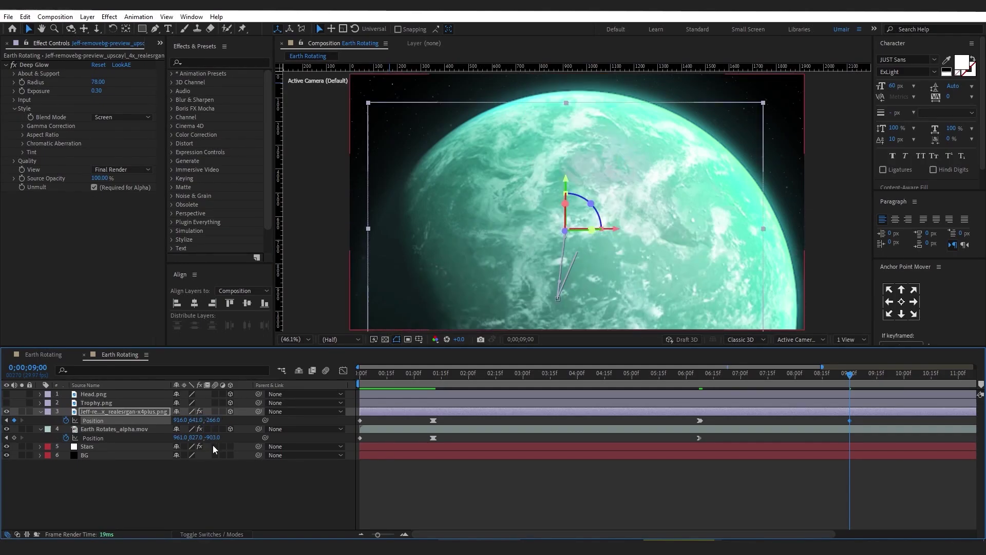
Step: Ease the cutout's 6;07–9;00 move to a stop at 9;00 in the Graph Editor
drag(862, 420, 700, 428)
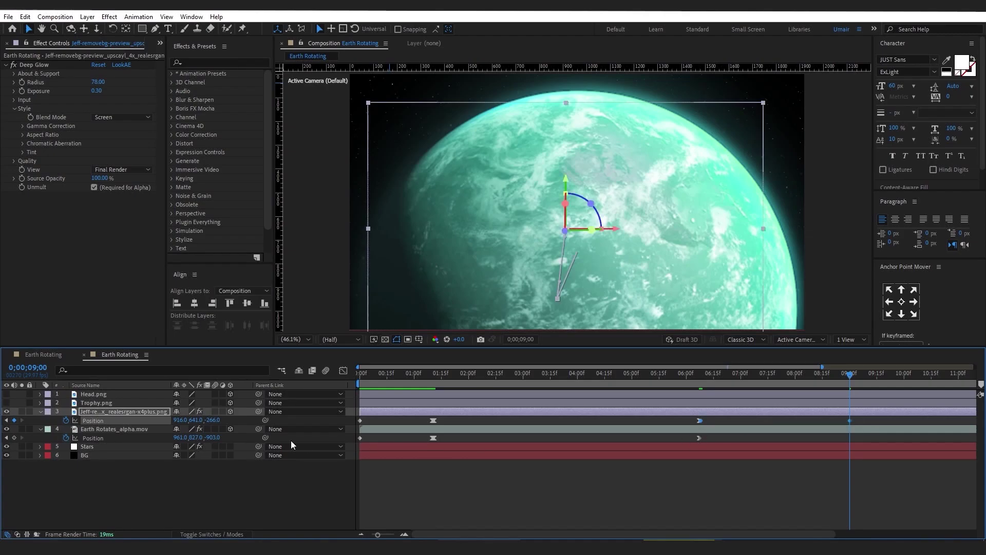
click(341, 372)
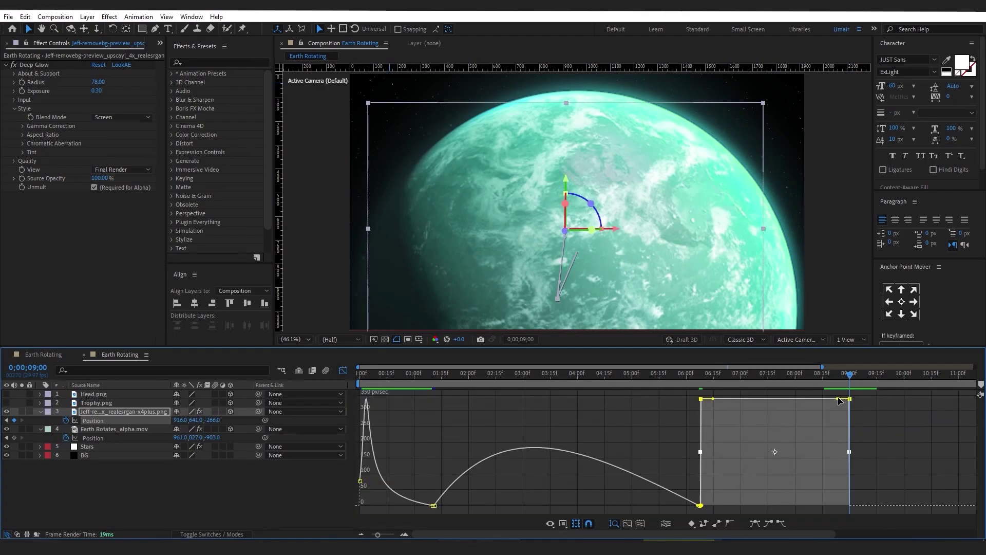
drag(840, 400, 822, 504)
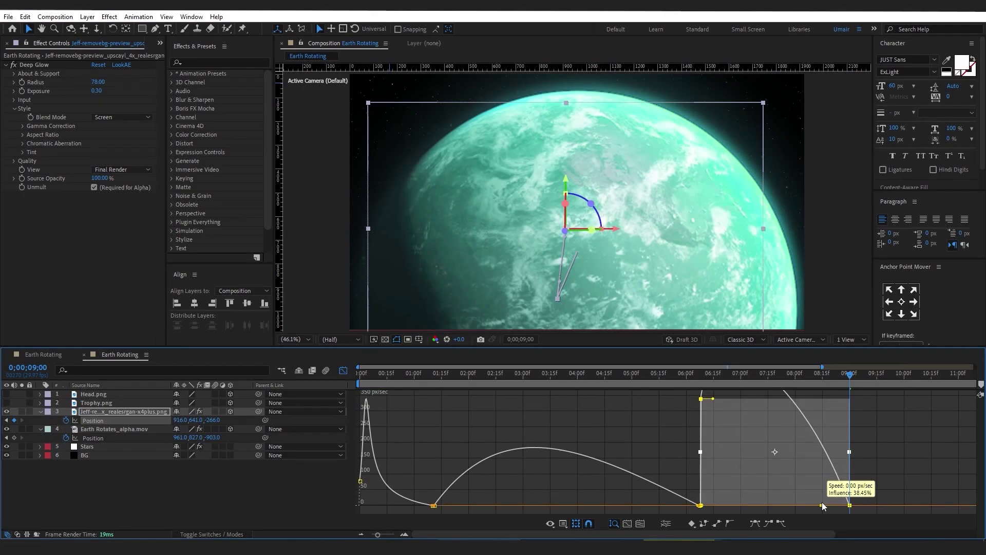
drag(712, 432, 722, 510)
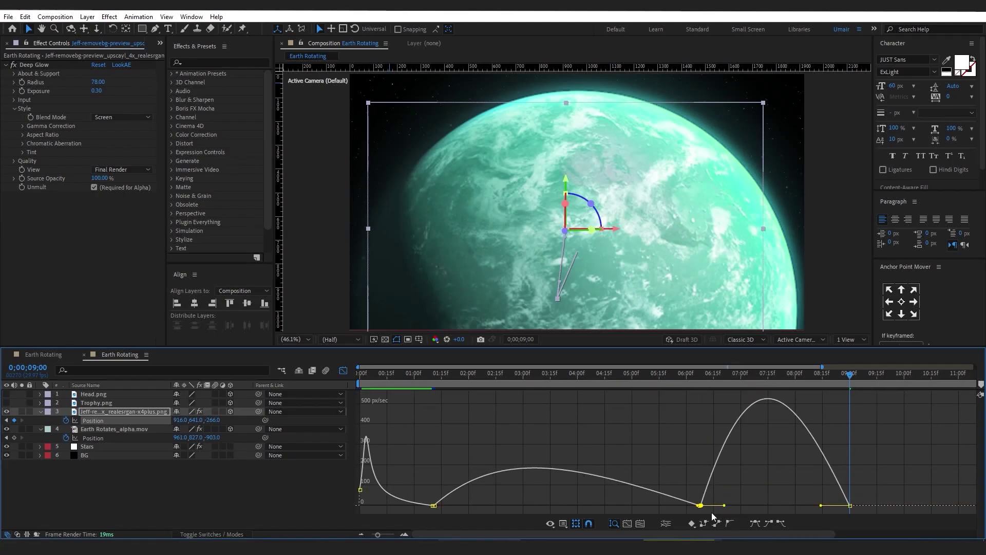
click(344, 370)
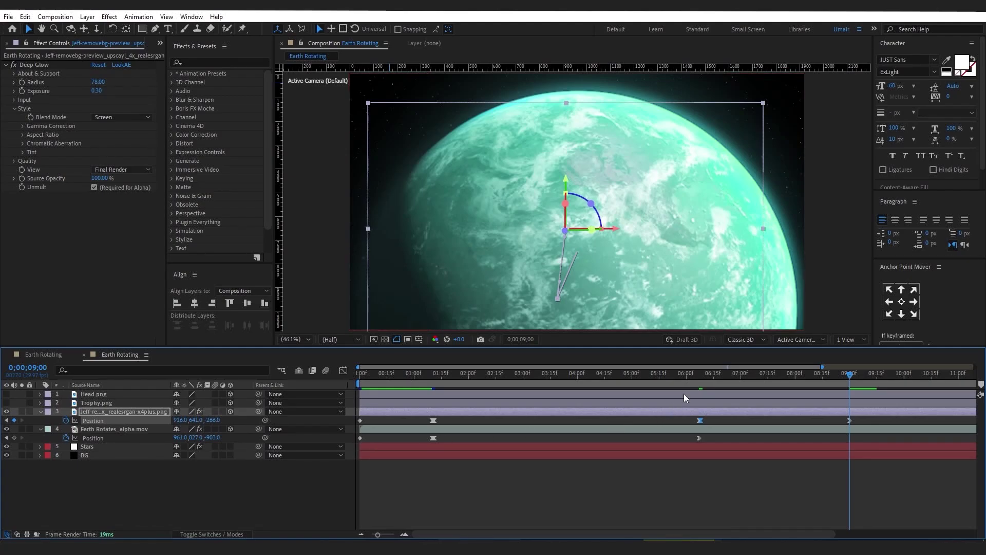
Step: Key the earth's Position at 9;00 with X 961 and Z -100, placing it behind the cutout
click(699, 375)
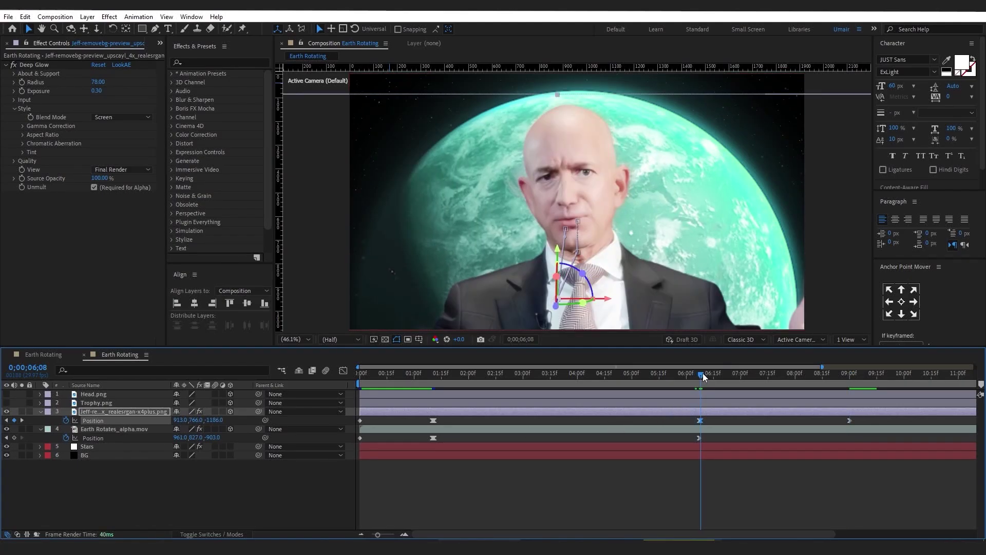
click(134, 430)
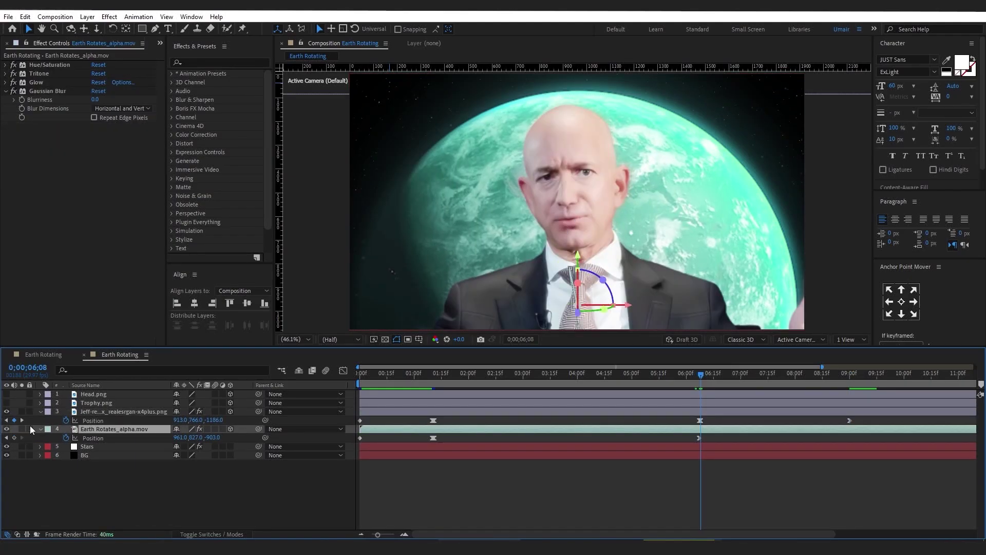
click(15, 438)
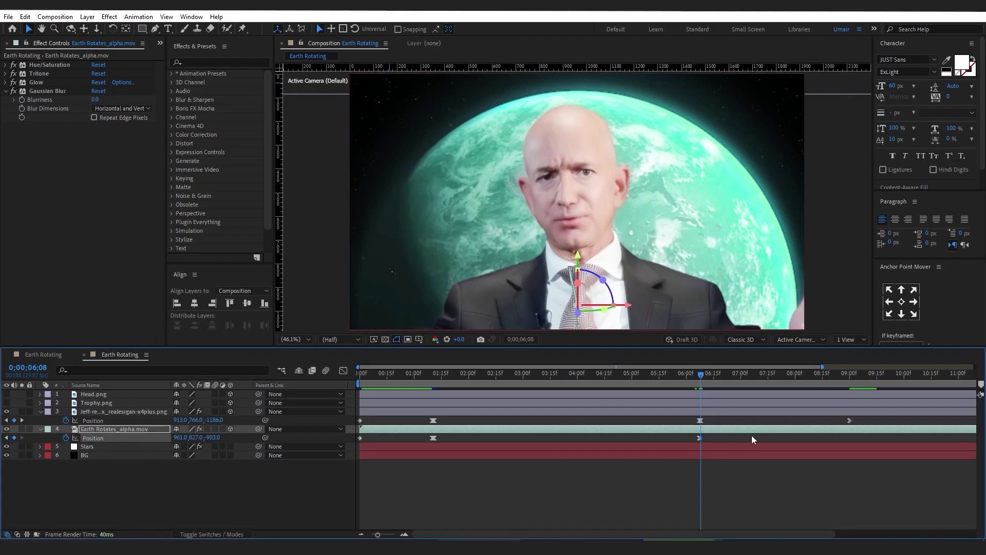
click(850, 375)
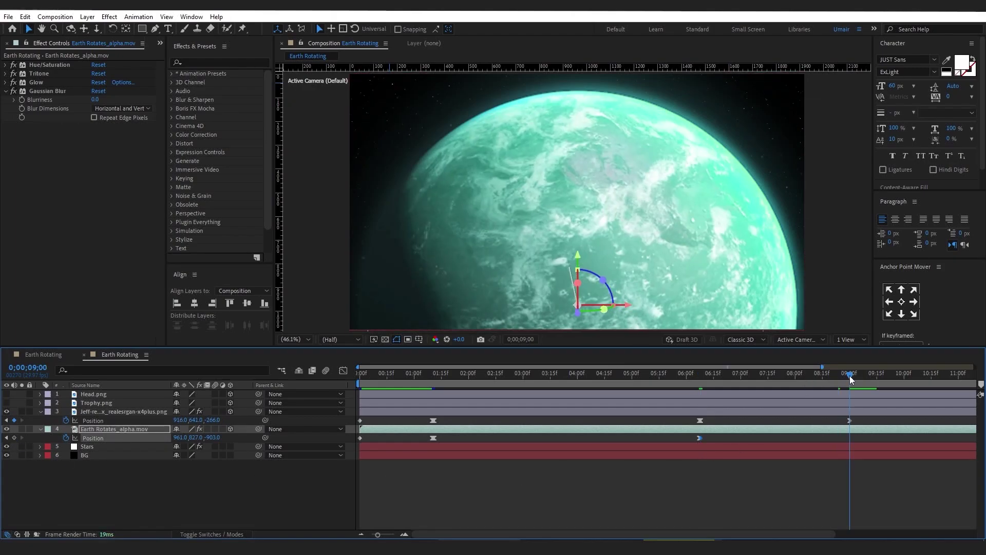
click(181, 437)
key(Tab)
text(8)
key(Tab)
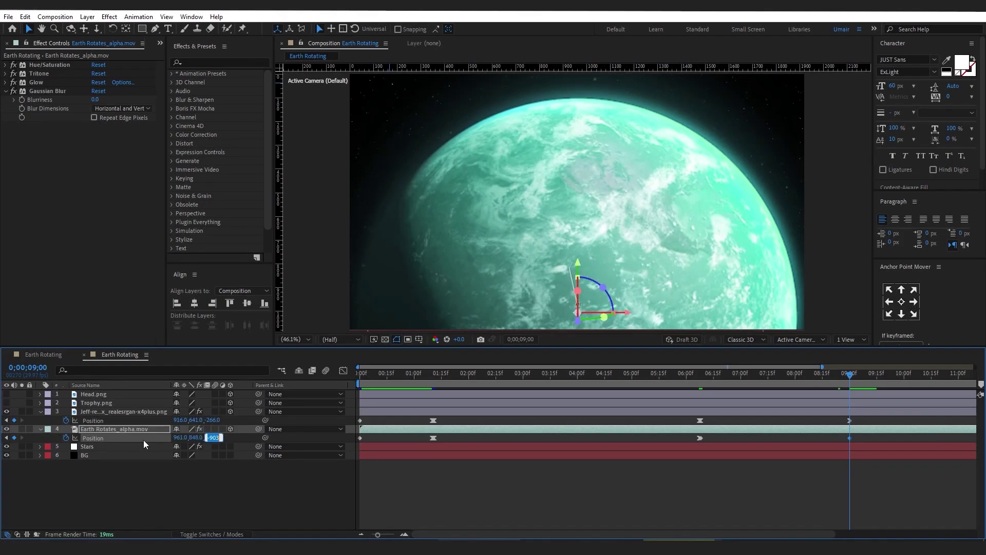
text(-100)
key(Return)
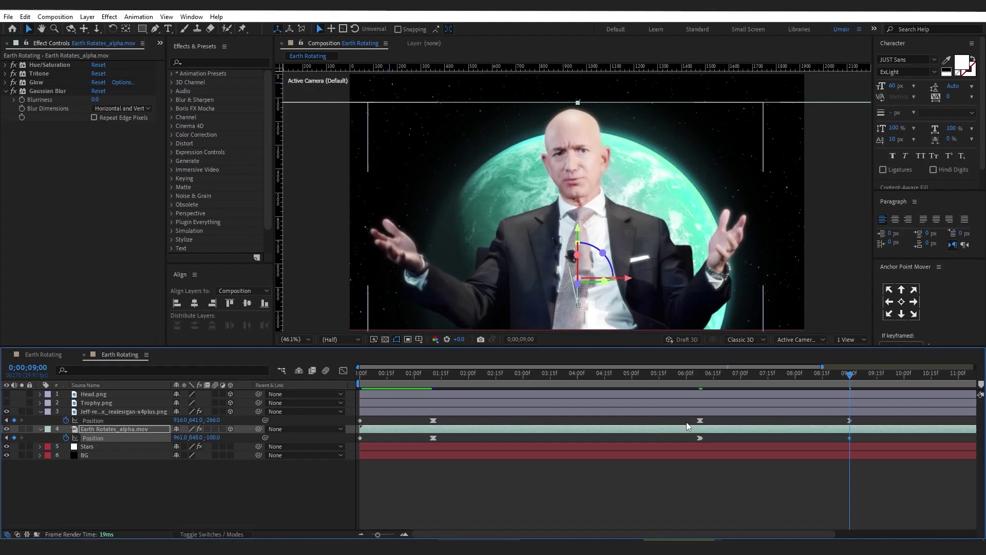
Step: Ease the earth's 6;07–9;00 move at both ends, then return to the first frame
click(796, 442)
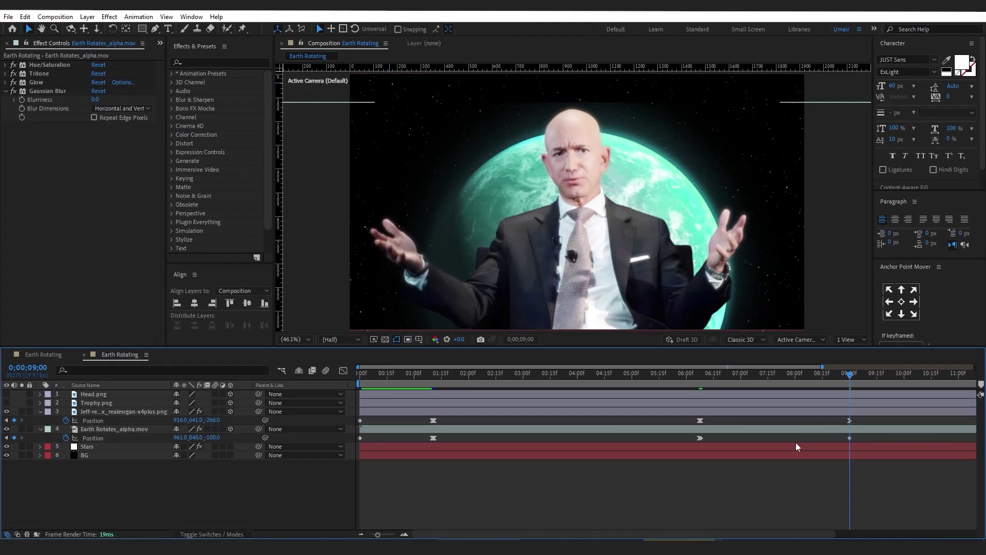
click(700, 437)
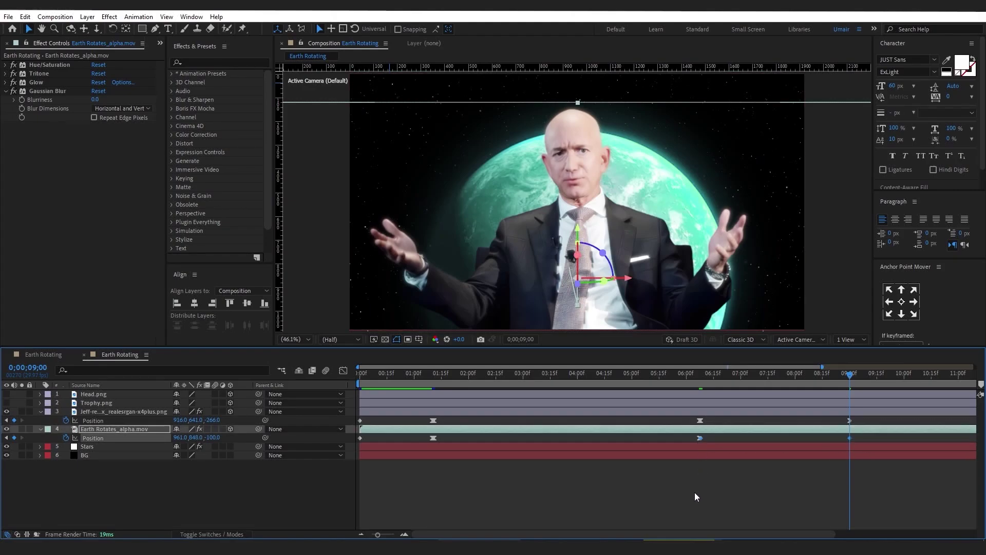
click(343, 370)
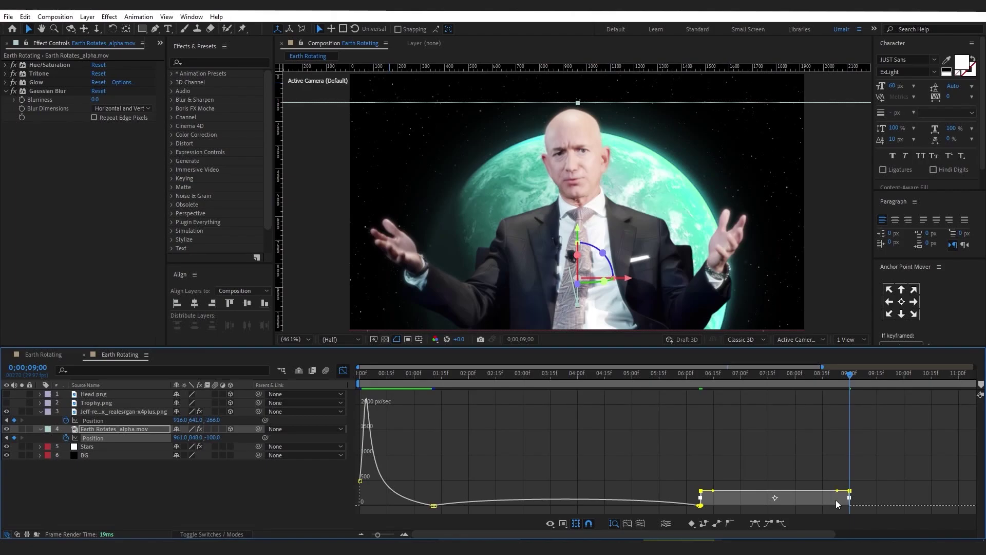
drag(837, 491, 835, 505)
drag(713, 491, 716, 508)
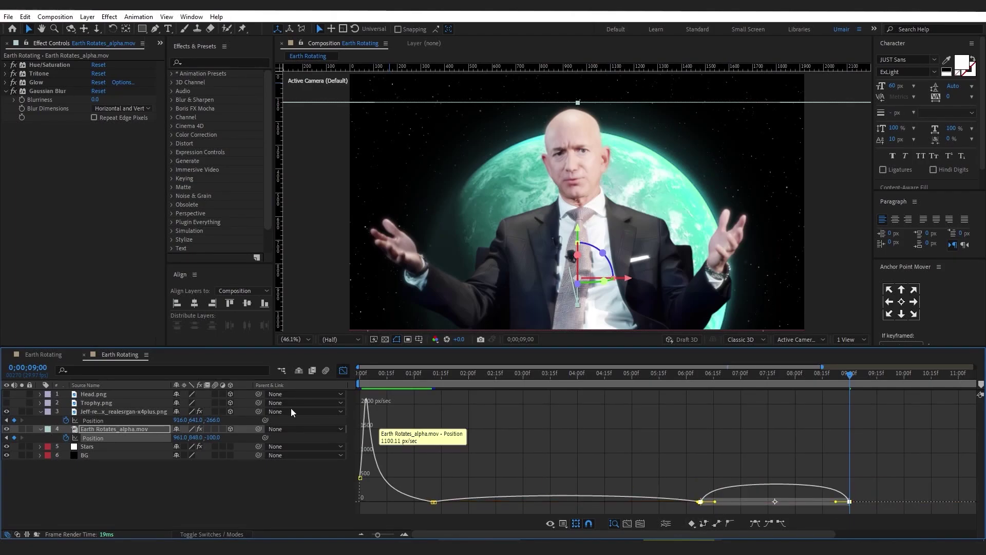
click(341, 373)
click(621, 489)
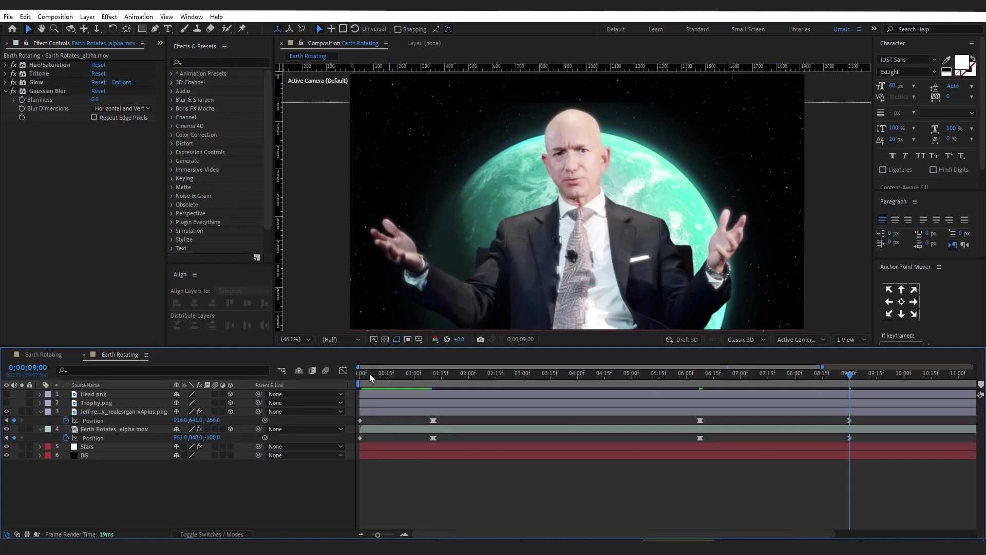
key(Home)
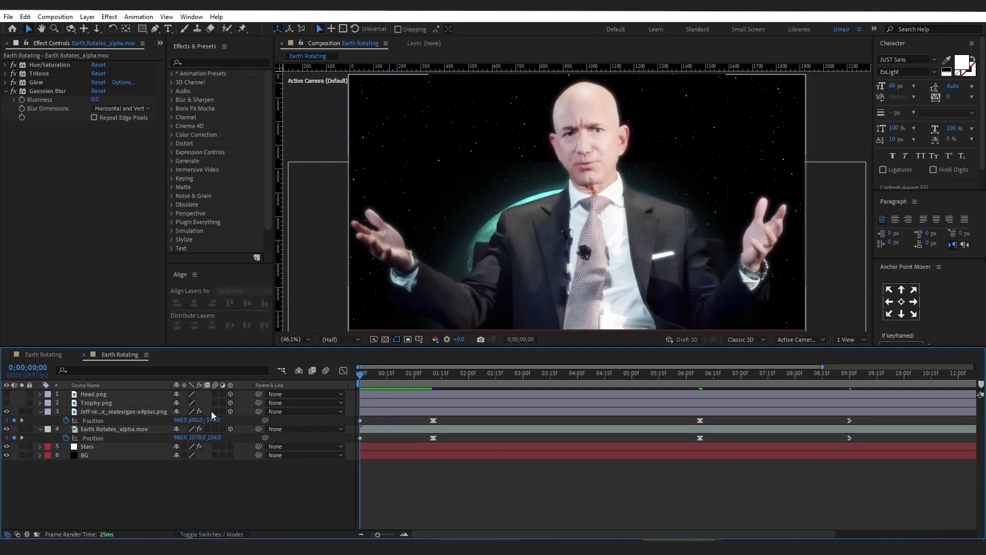
Step: Play and stop a preview of the earth and cutout animation
key(space)
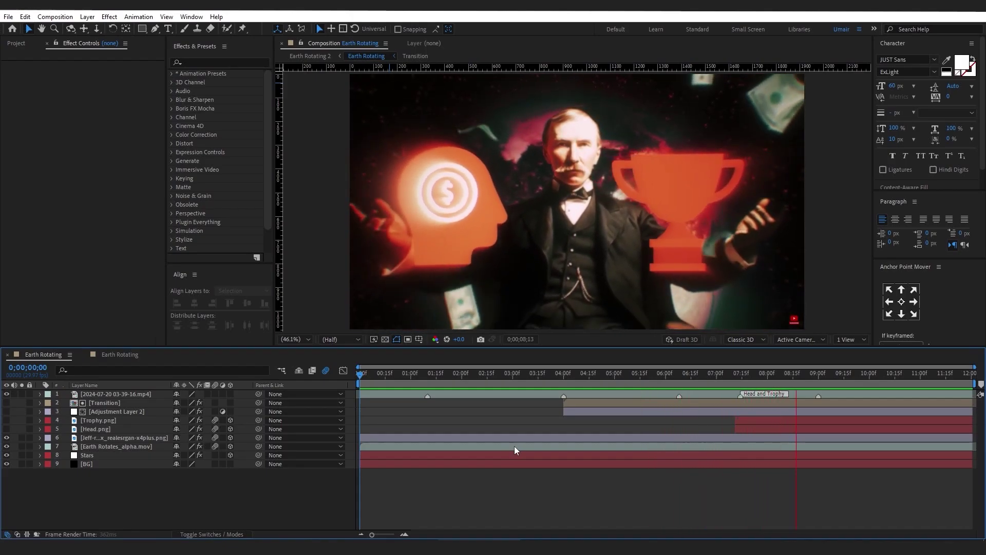
key(space)
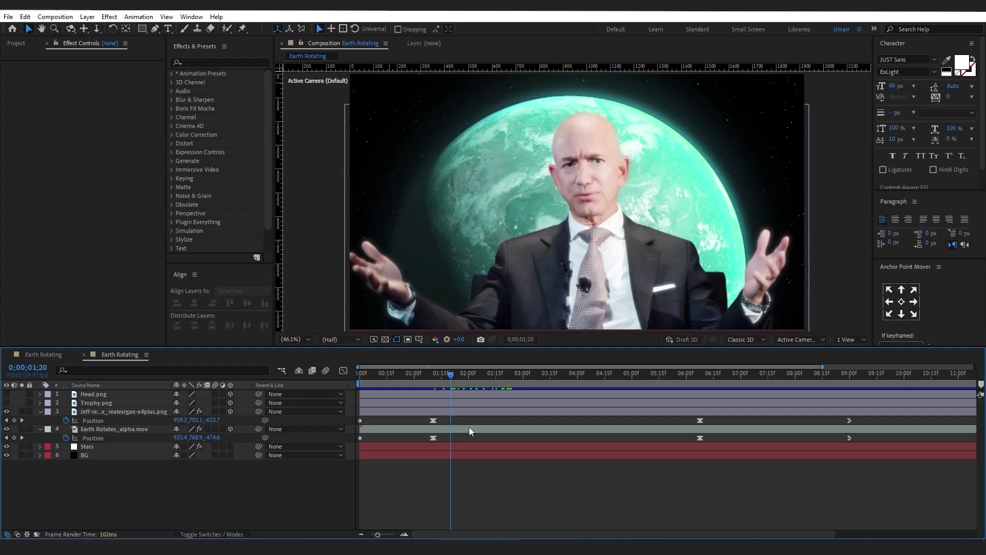
Step: Place grunge-overlay-1.png at the top of the Earth Rotating layer stack
click(17, 47)
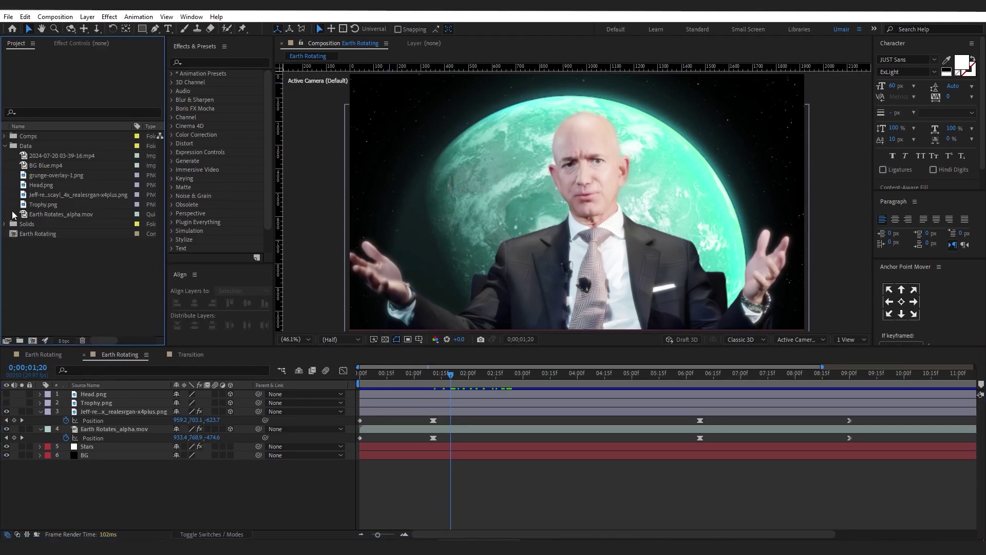
click(33, 177)
drag(32, 176, 131, 393)
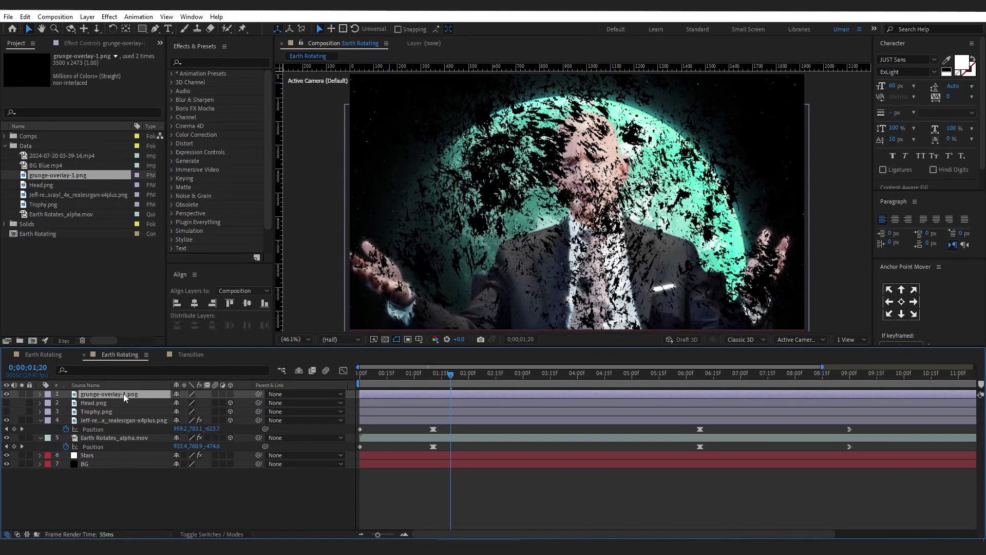
Step: Pre-compose the grunge overlay as Transition1, moving all attributes into it
key(ctrl+shift+c)
text(Transition1)
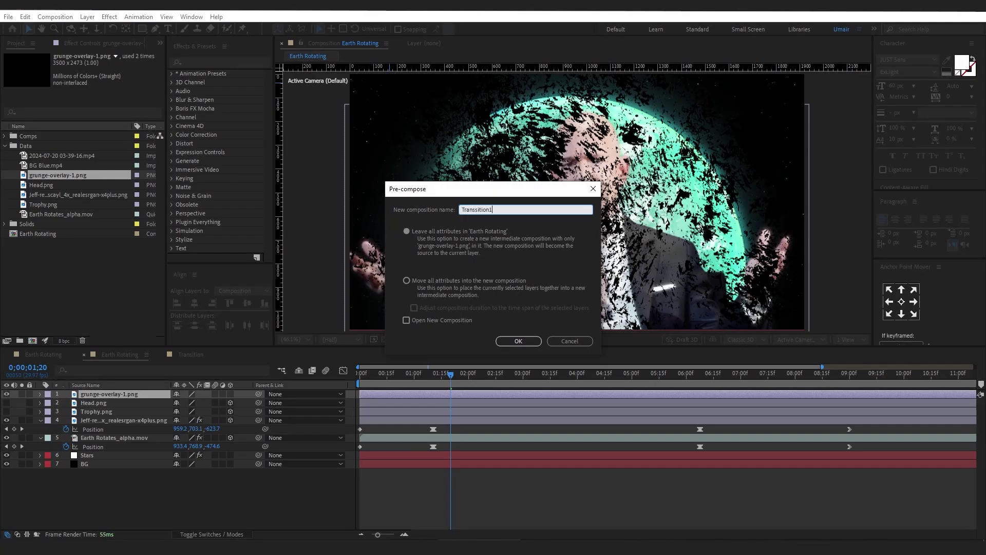
click(430, 281)
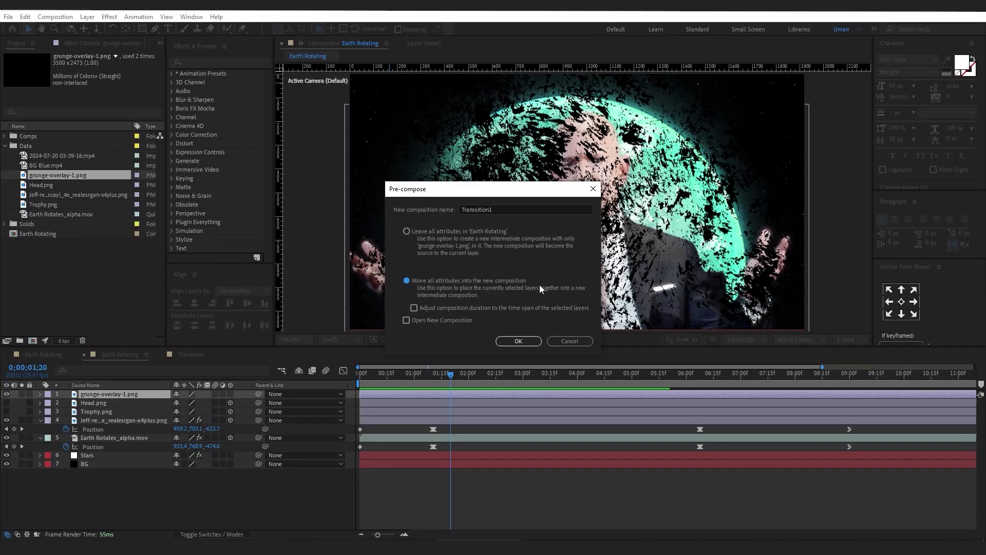
click(516, 344)
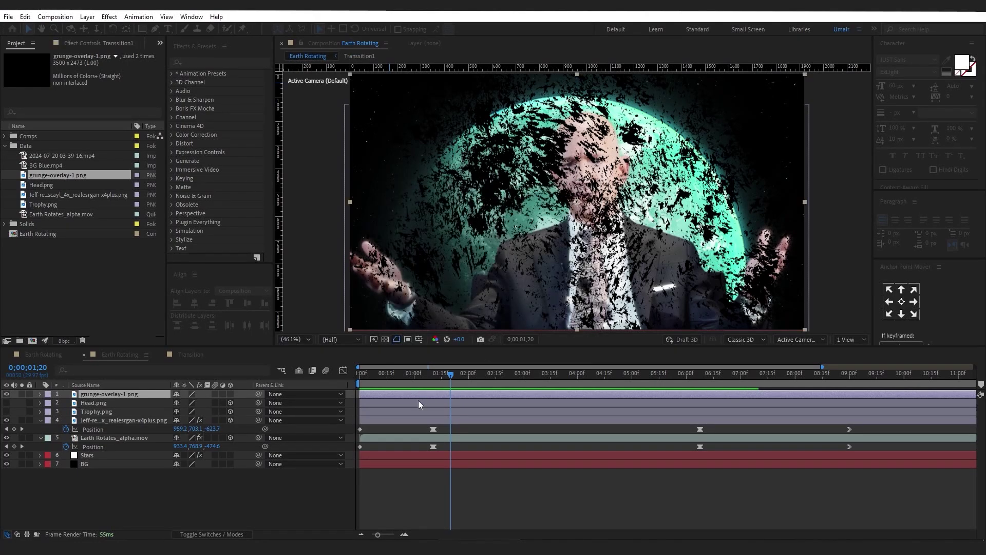
Step: Open Transition1 and turn on the transparency grid behind the grunge overlay
double_click(383, 394)
click(371, 382)
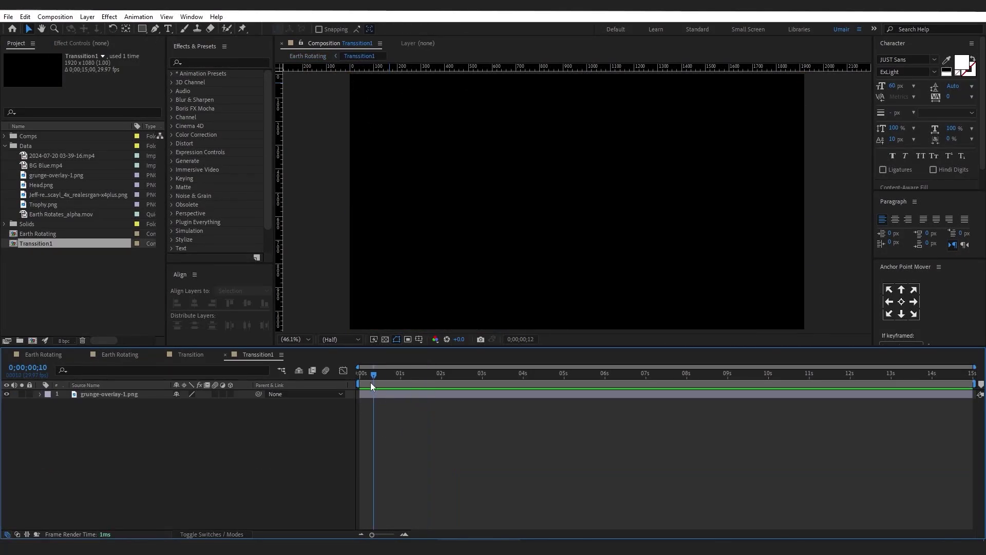
drag(370, 382, 347, 381)
click(385, 339)
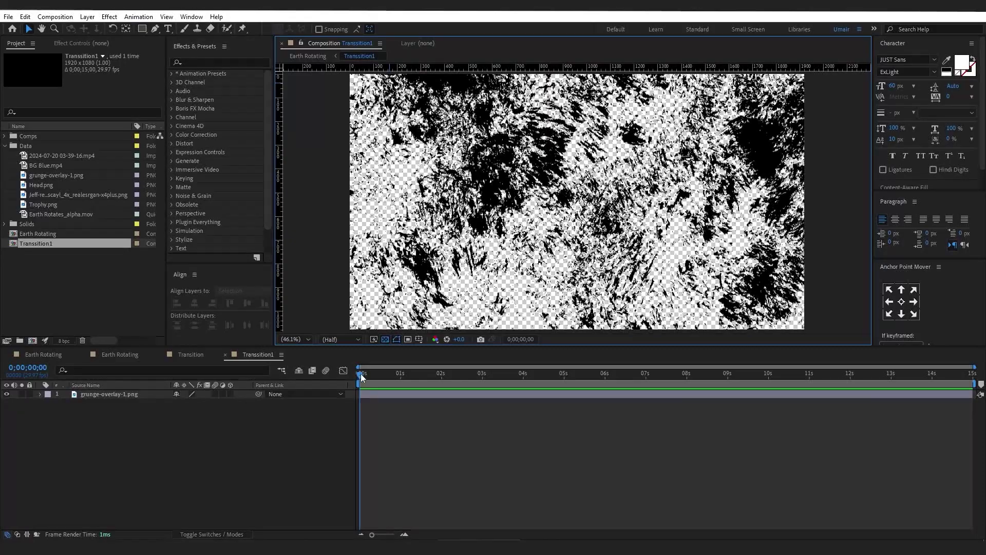
drag(361, 373, 350, 403)
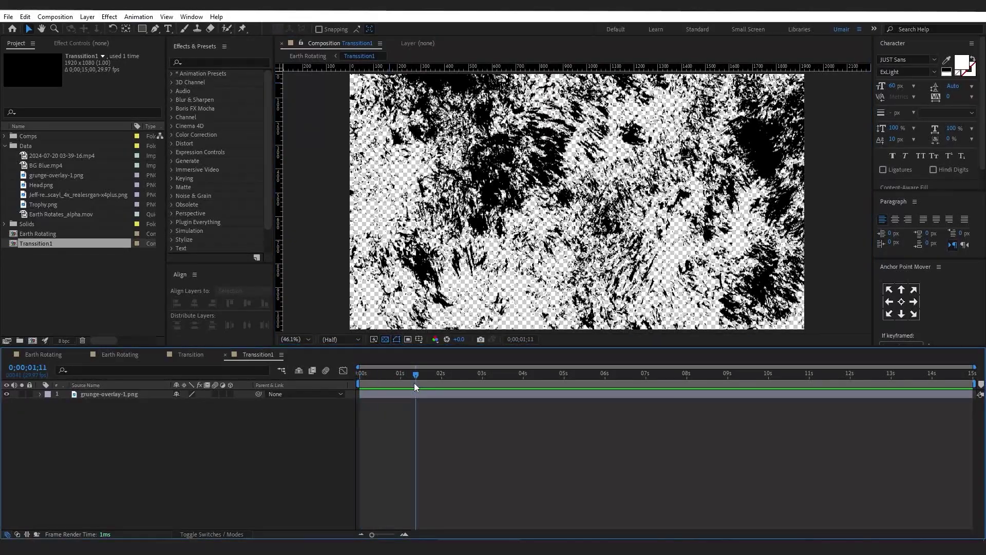
Step: Create a black solid and place it below the grunge overlay
right_click(162, 494)
mouse_move(226, 368)
click(300, 393)
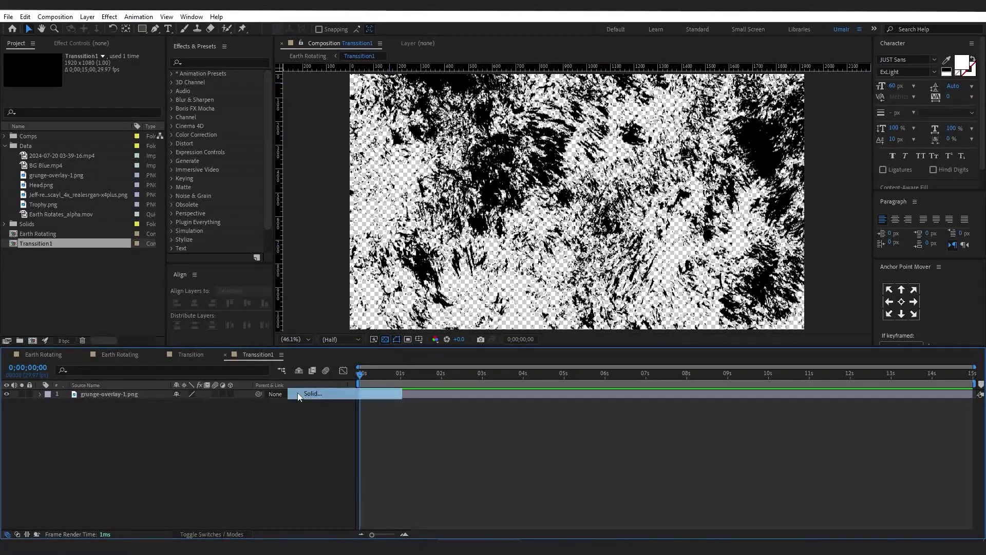
click(487, 336)
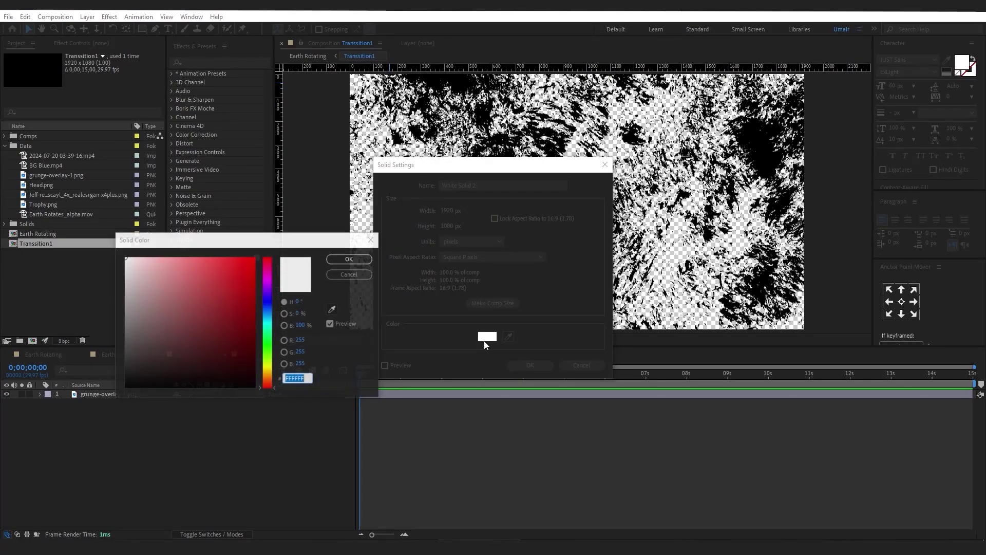
drag(205, 346, 21, 403)
key(Return)
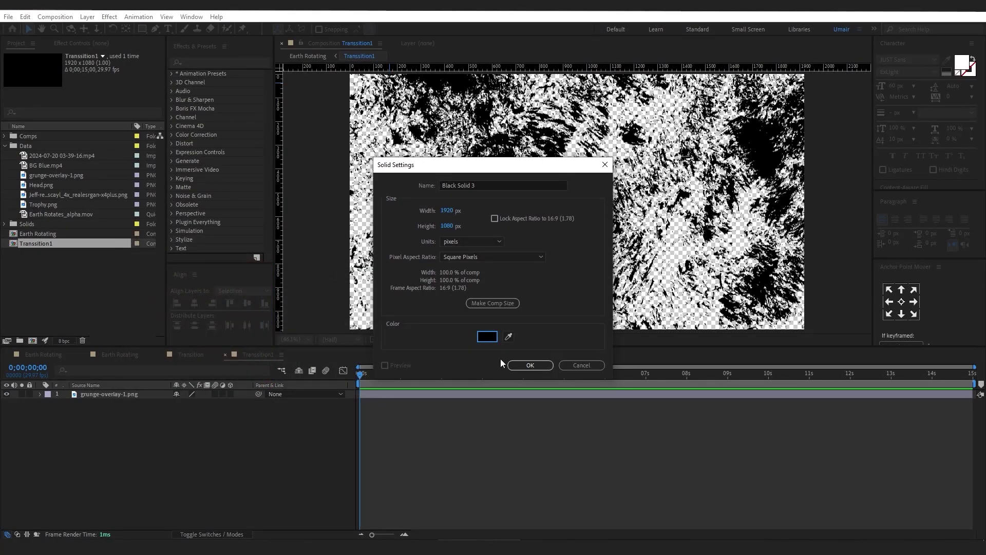
click(514, 365)
drag(82, 397, 95, 409)
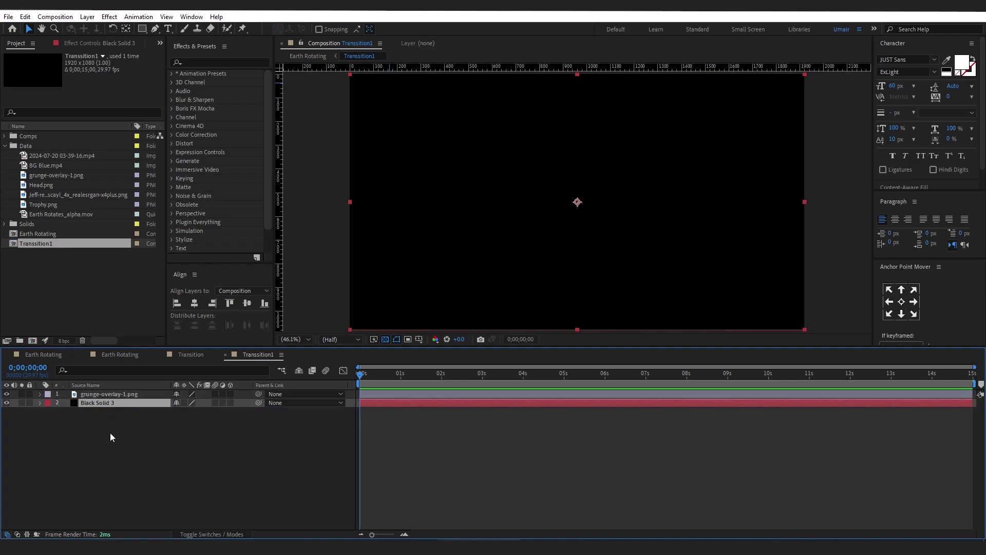
click(110, 433)
Step: Fade the black solid in from 0% opacity at 0s to 100% at 1s, then preview it
click(388, 403)
key(t)
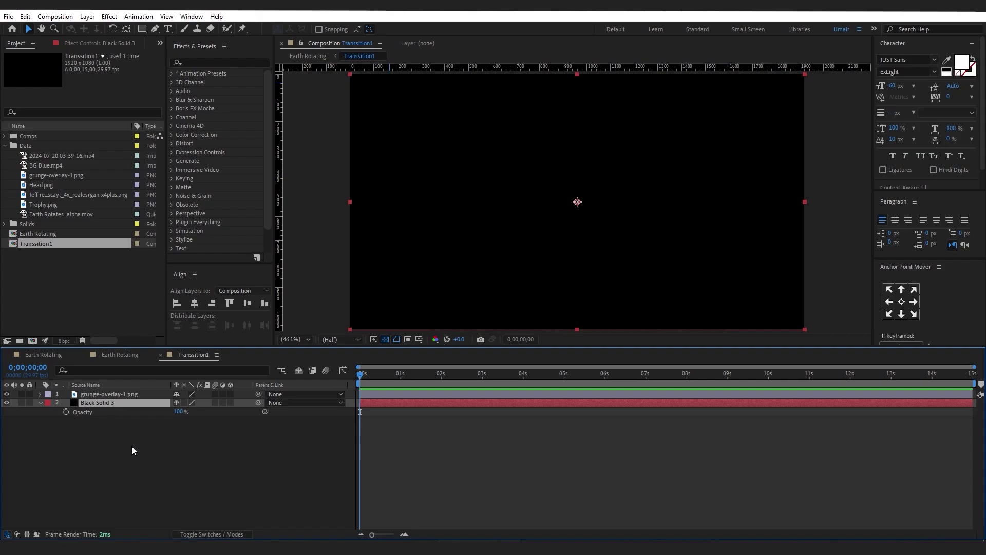
drag(398, 375, 401, 375)
click(65, 412)
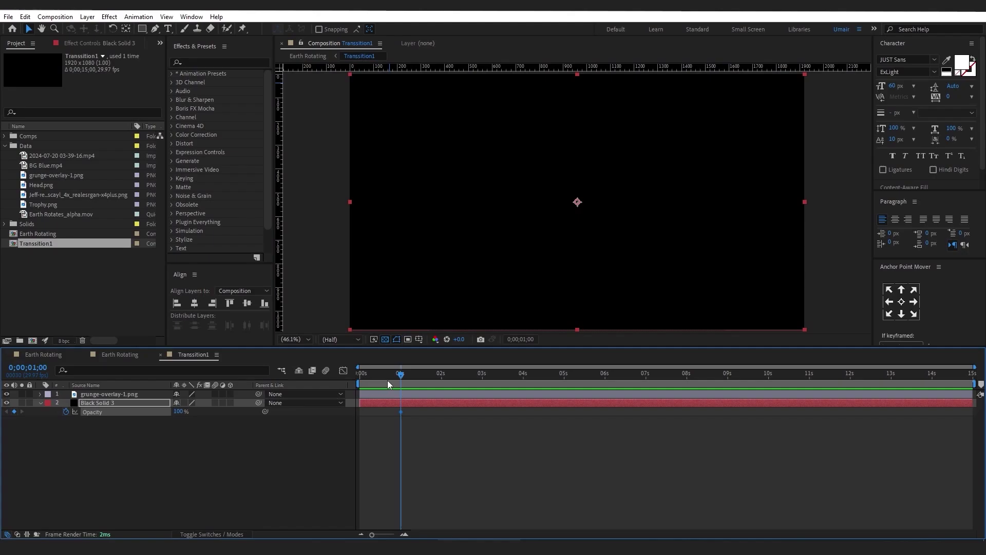
drag(387, 380, 349, 390)
drag(176, 414, 134, 429)
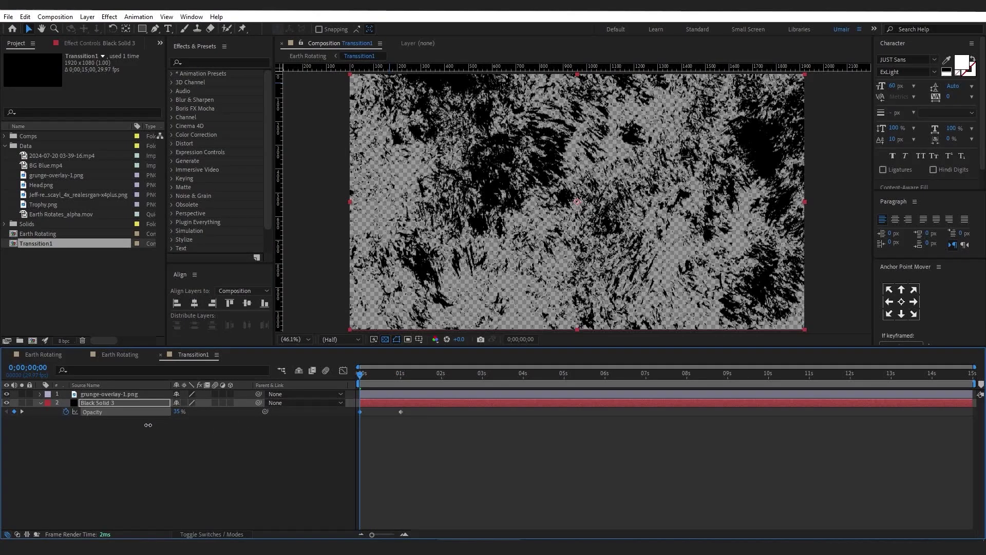
click(110, 451)
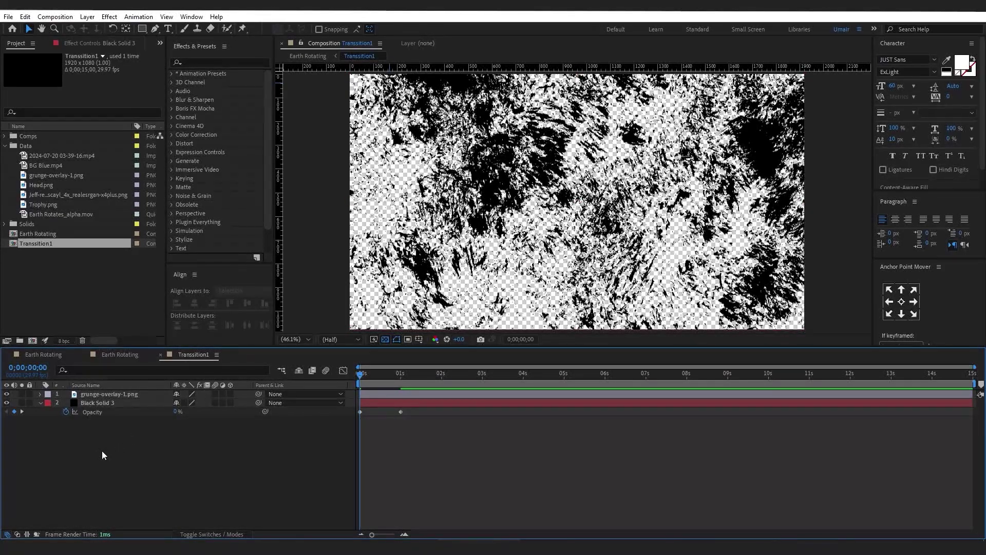
key(space)
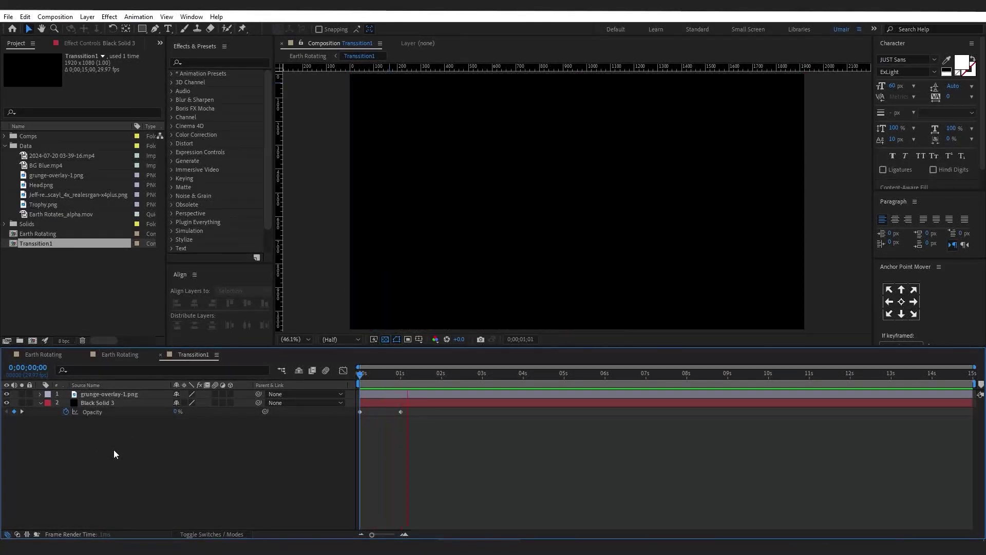
key(space)
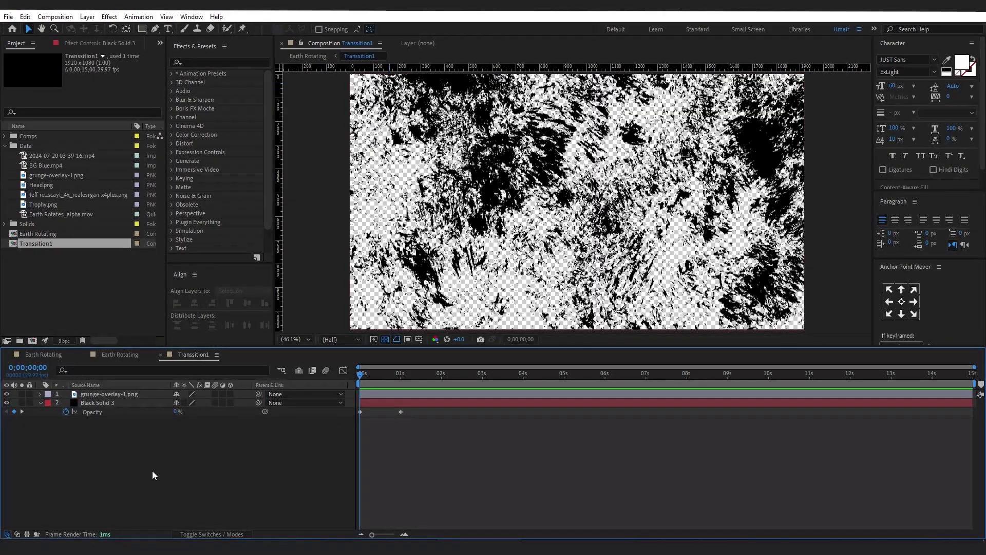
click(114, 354)
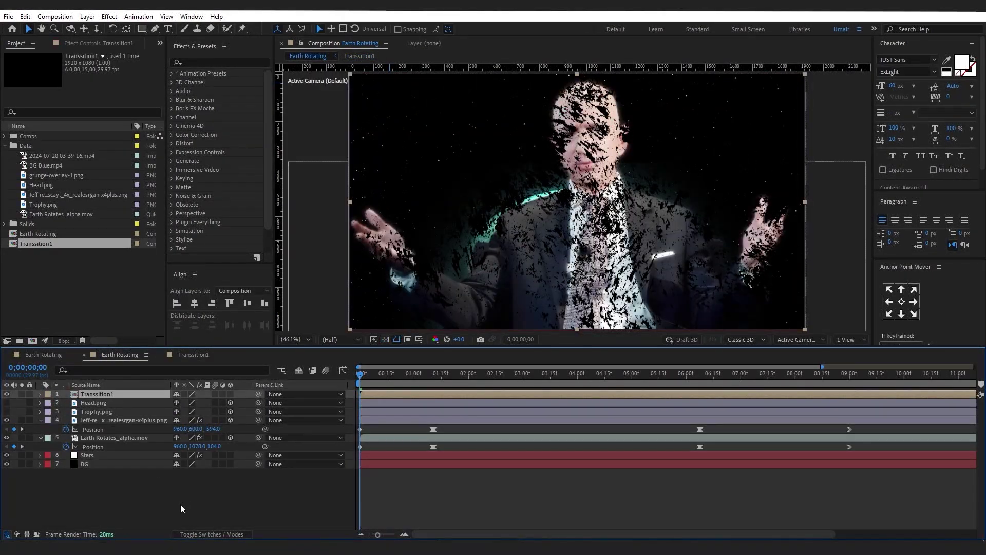
Step: Make Transition1 start at 4:00, collapse the Position rows, and bring up the new-layer menu
click(578, 380)
drag(440, 394, 654, 409)
key(F2)
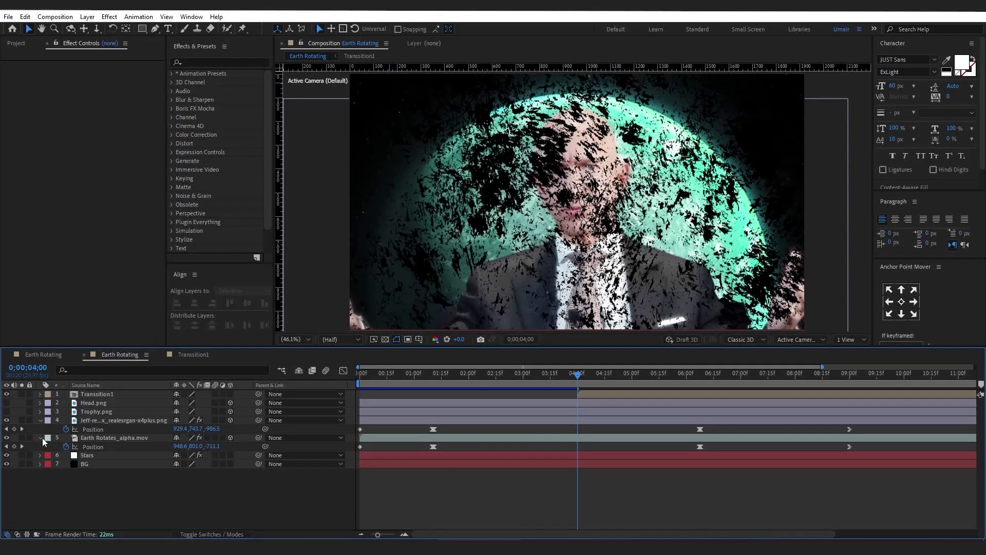
click(43, 438)
click(42, 420)
right_click(103, 506)
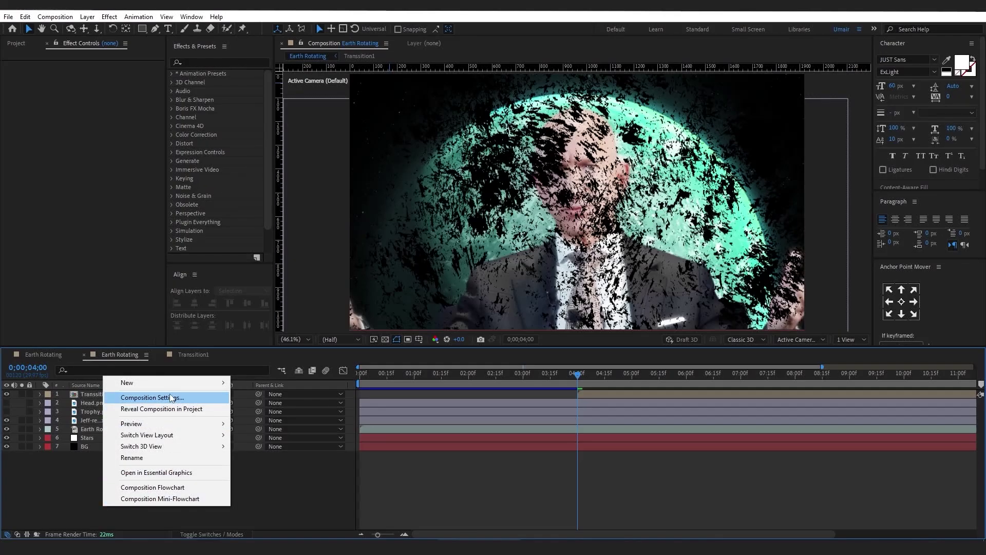
Step: Add an adjustment layer below Transition1 and apply Change to Color to it
mouse_move(171, 383)
click(277, 466)
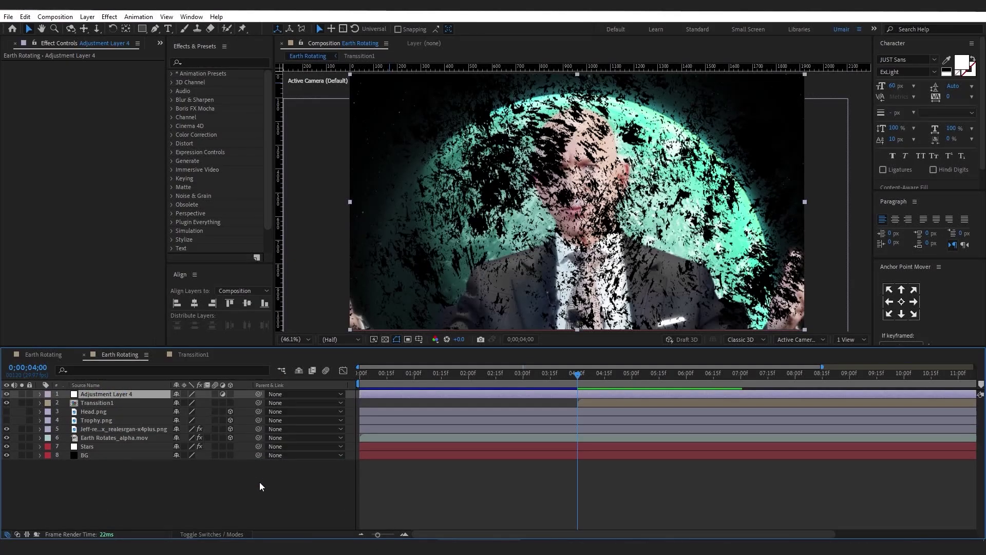
mouse_move(94, 393)
mouse_down()
mouse_move(113, 406)
mouse_move(103, 412)
mouse_up()
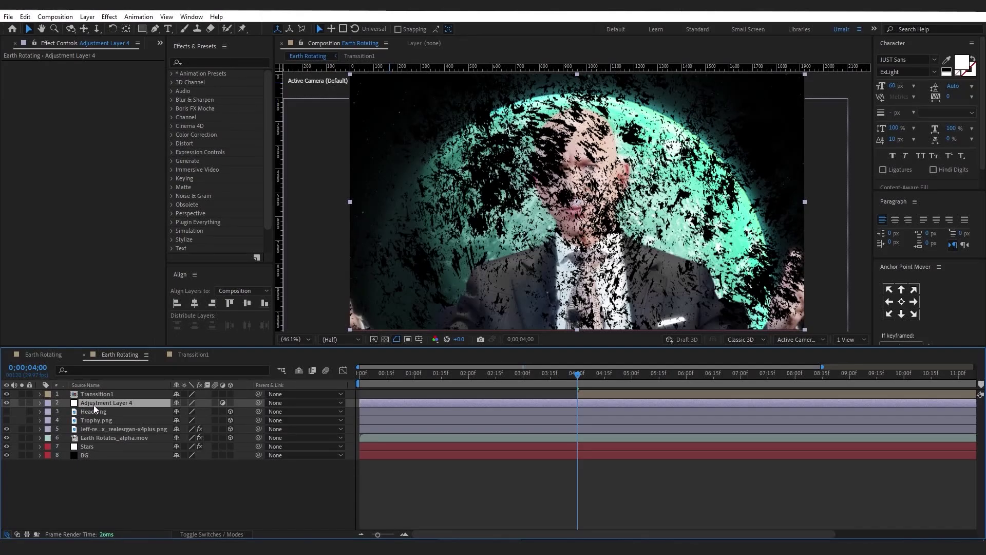
key(ctrl+space)
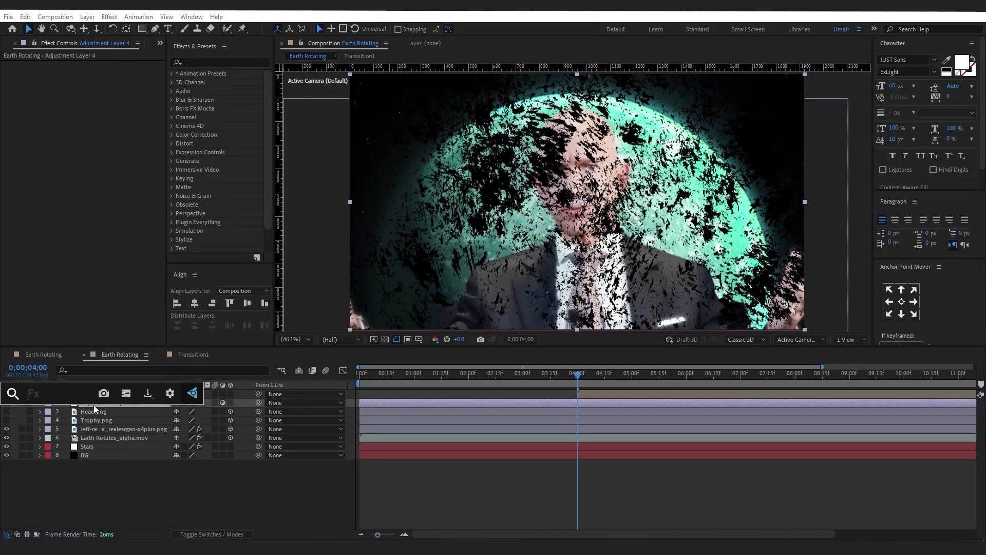
text(chan)
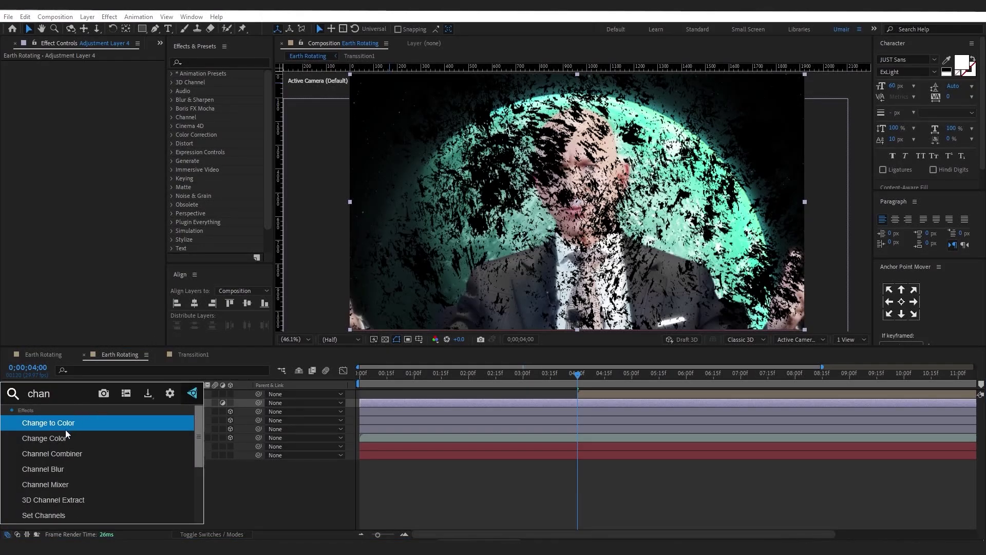
click(62, 424)
Step: Set Change to Color's From colour to AFFEF7 cyan and To colour to FF0000 red
click(95, 75)
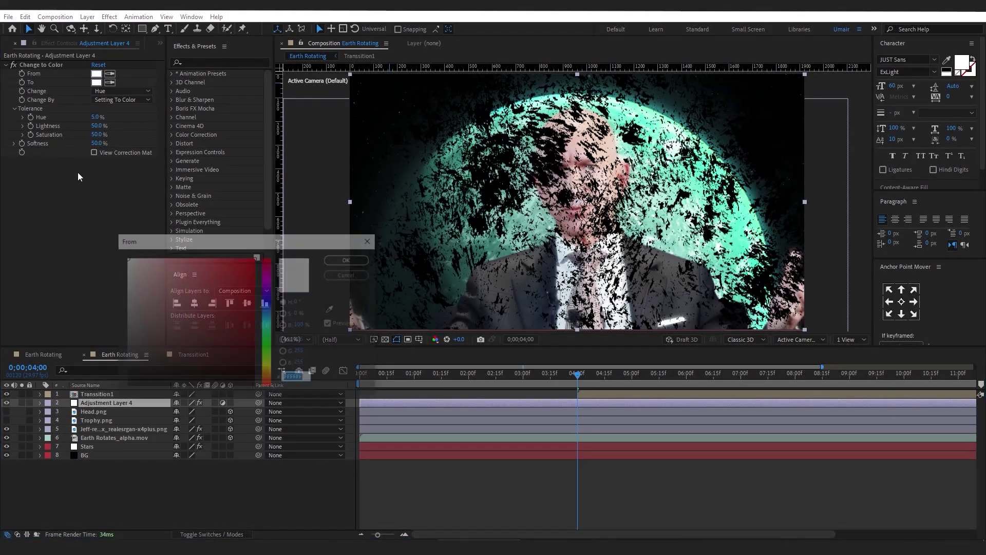
text(AFFEF7)
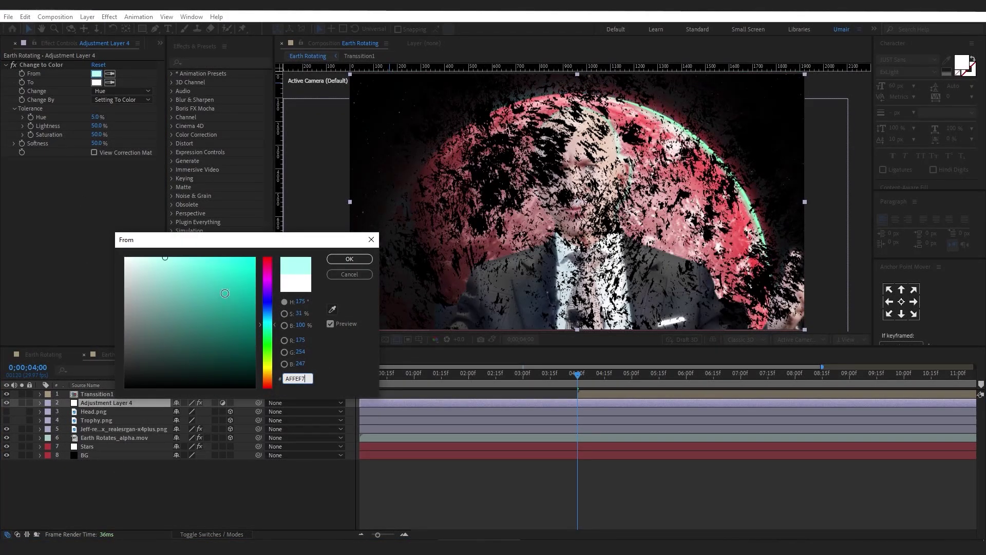
click(341, 261)
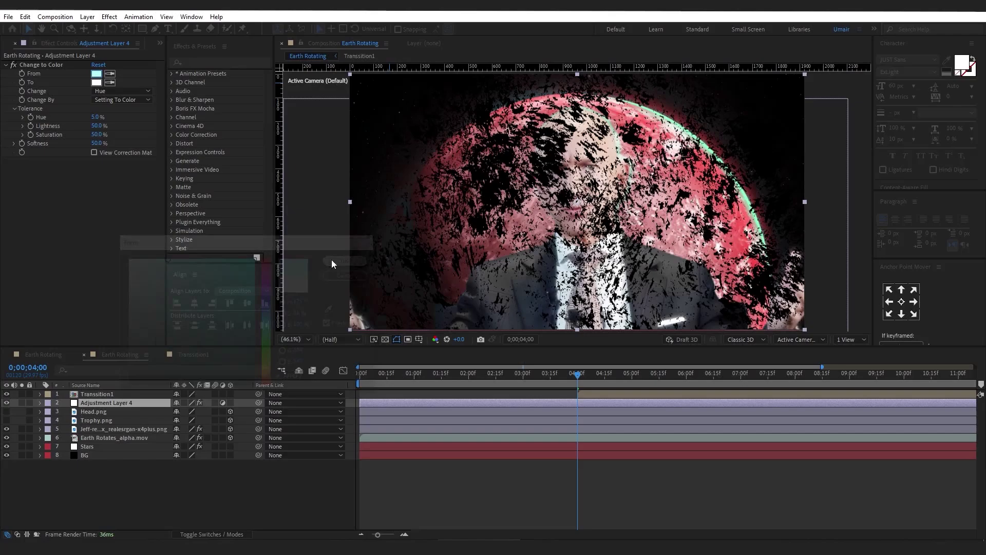
click(96, 83)
drag(249, 294, 260, 246)
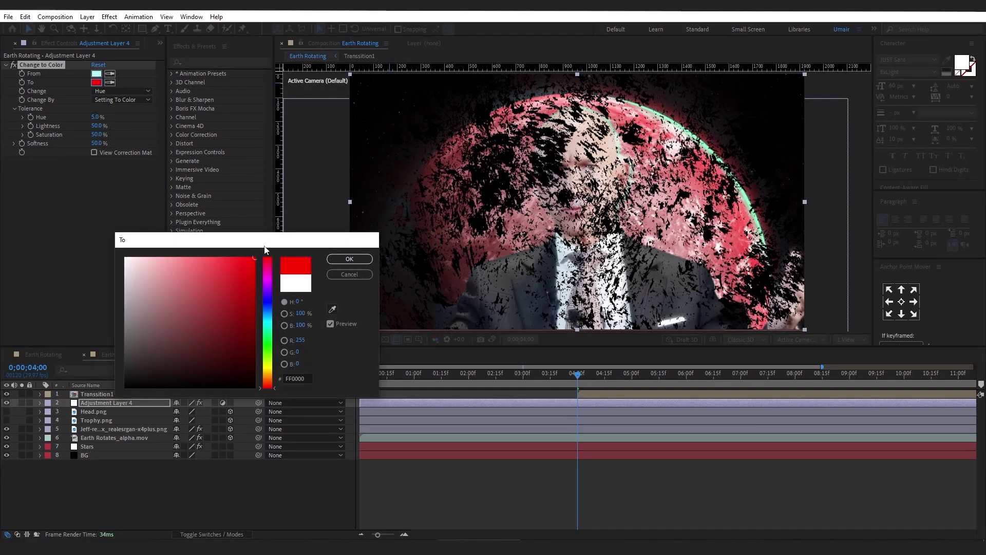
click(350, 258)
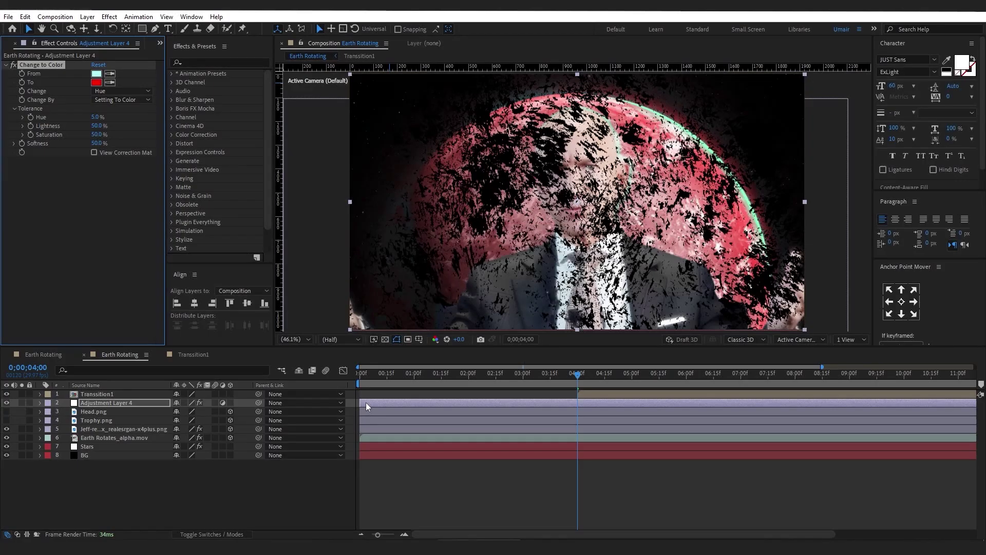
Step: Trim the adjustment layer to start at 4:00 and give it Alpha Matte 'Transsition1'
drag(366, 403, 418, 402)
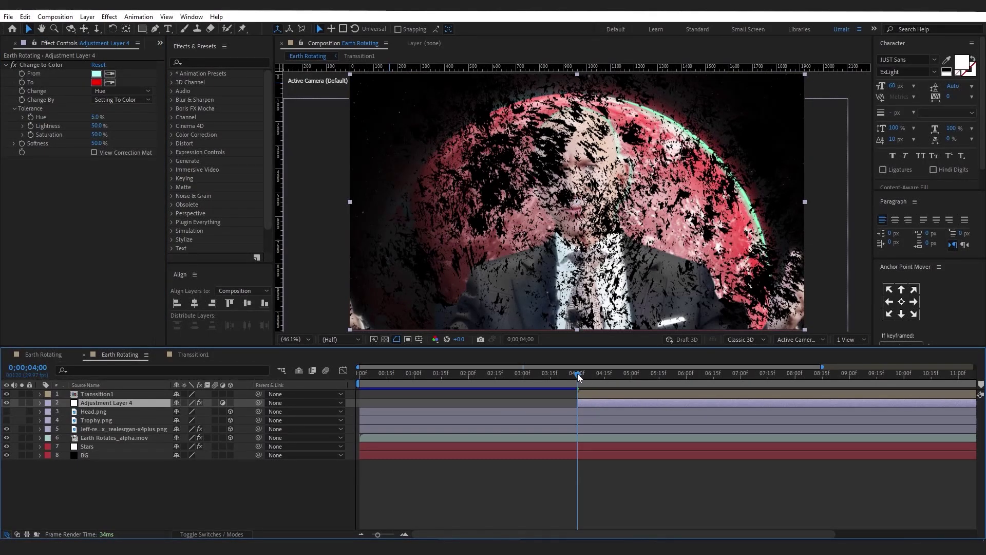
key(space)
key(space)
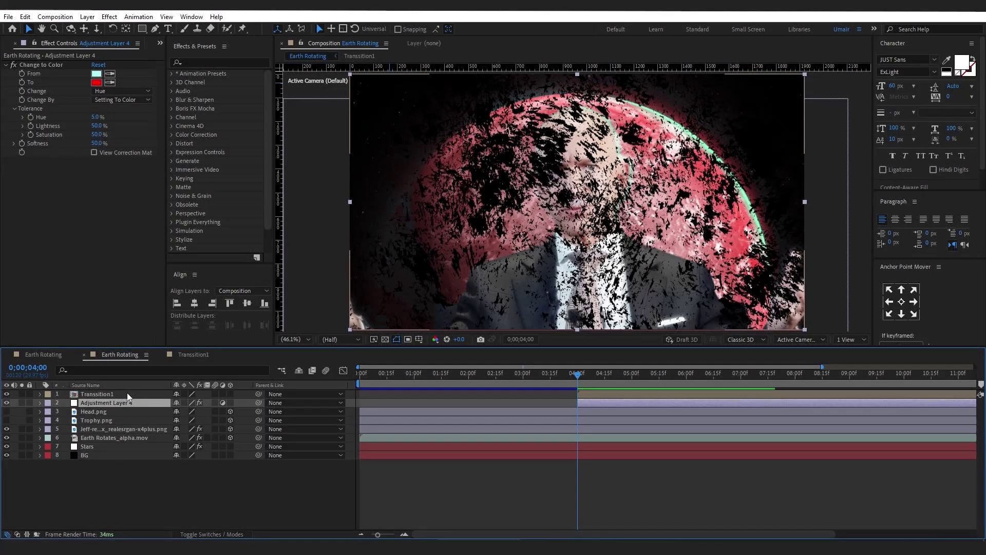
click(195, 534)
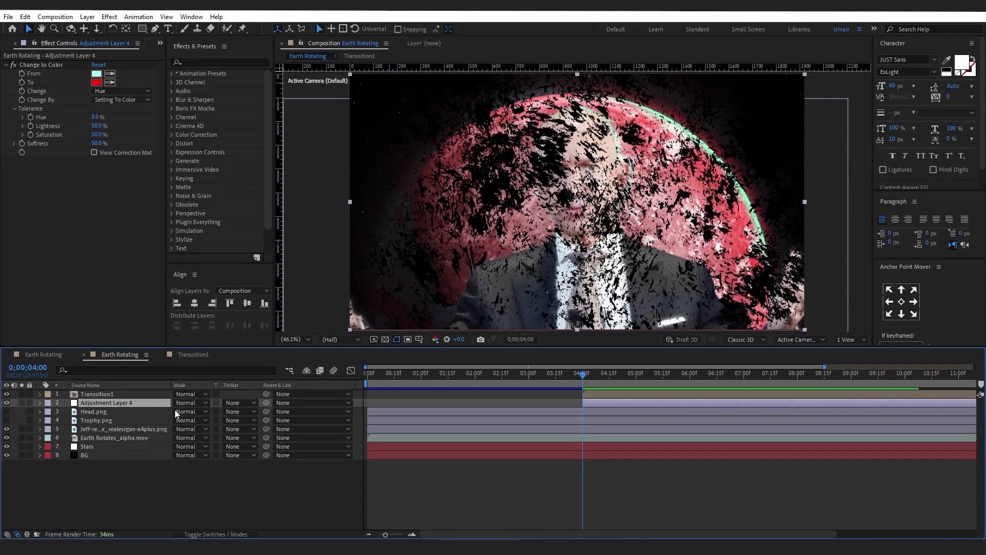
click(227, 401)
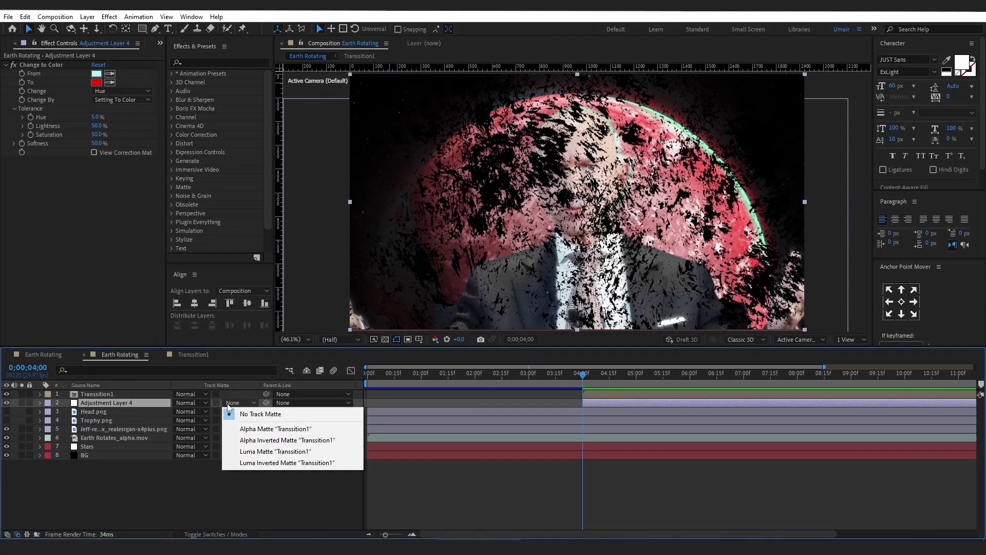
click(234, 431)
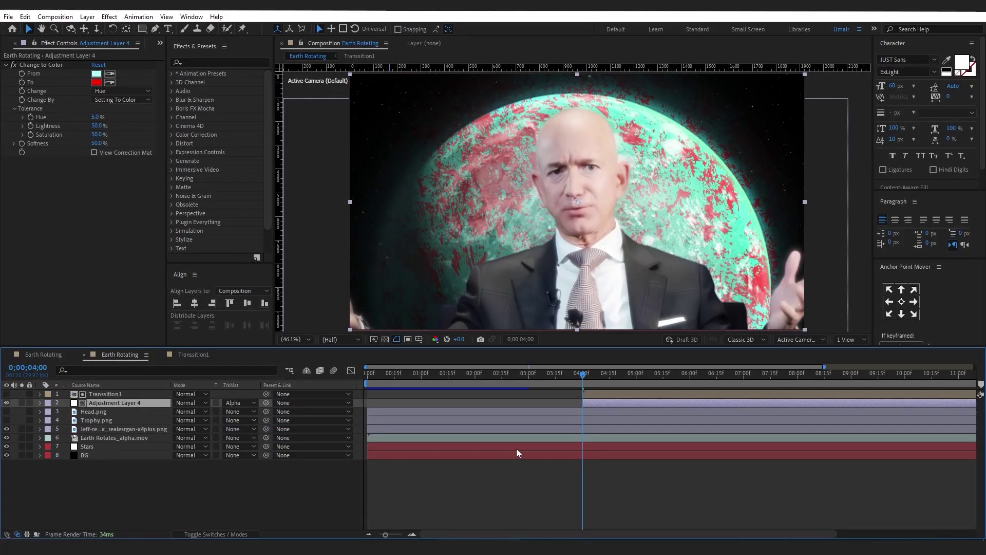
Step: Preview the transition, return to 4:00, and select the Transsition1 layer
drag(582, 376, 646, 373)
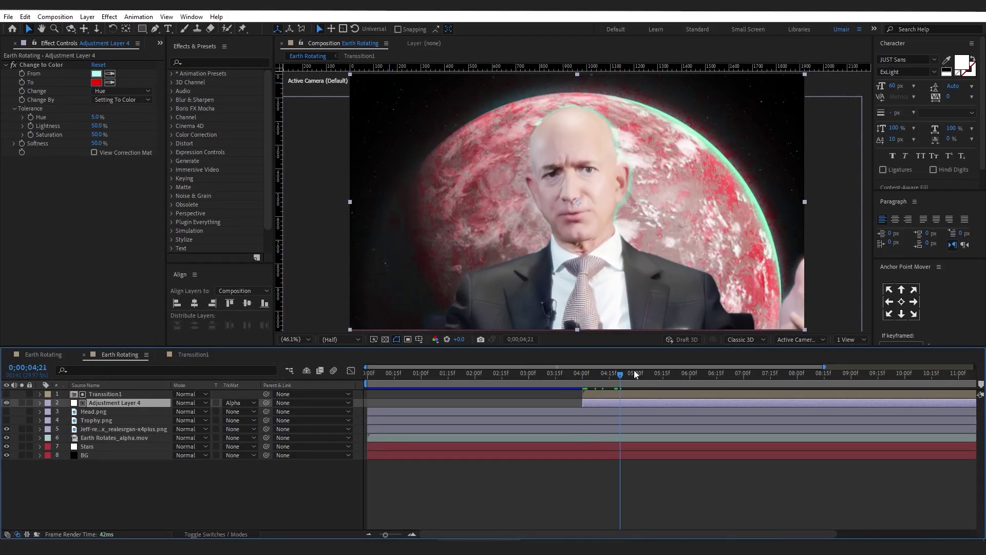
key(space)
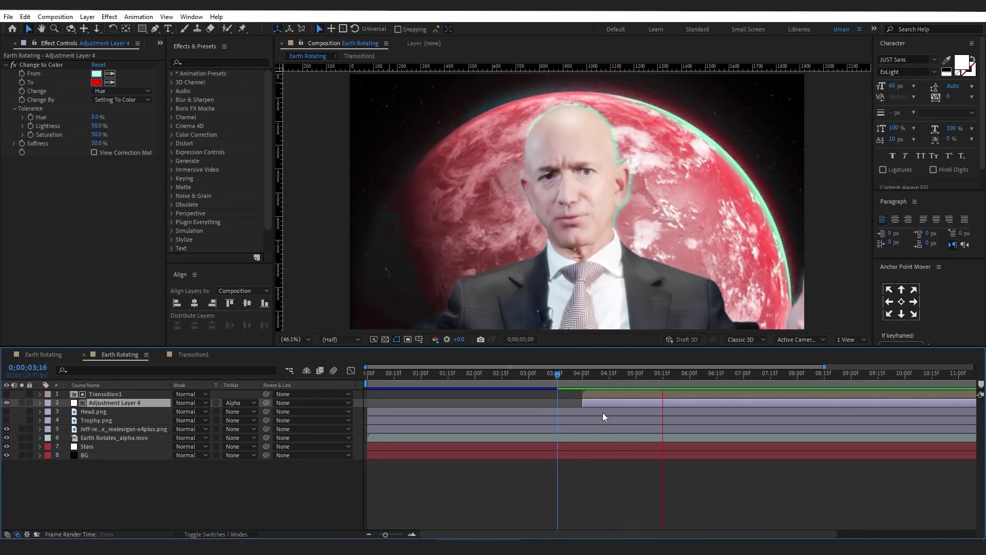
key(space)
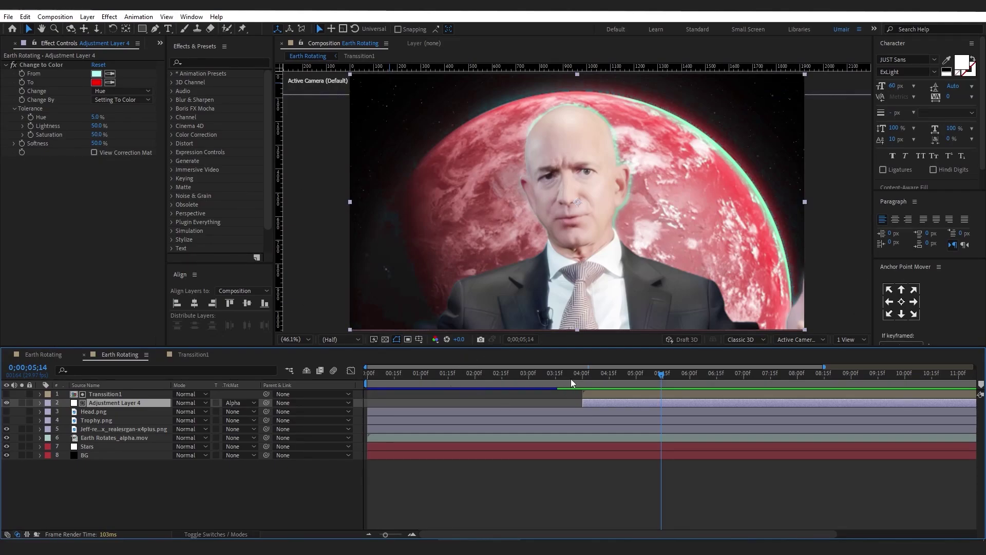
key(i)
click(596, 392)
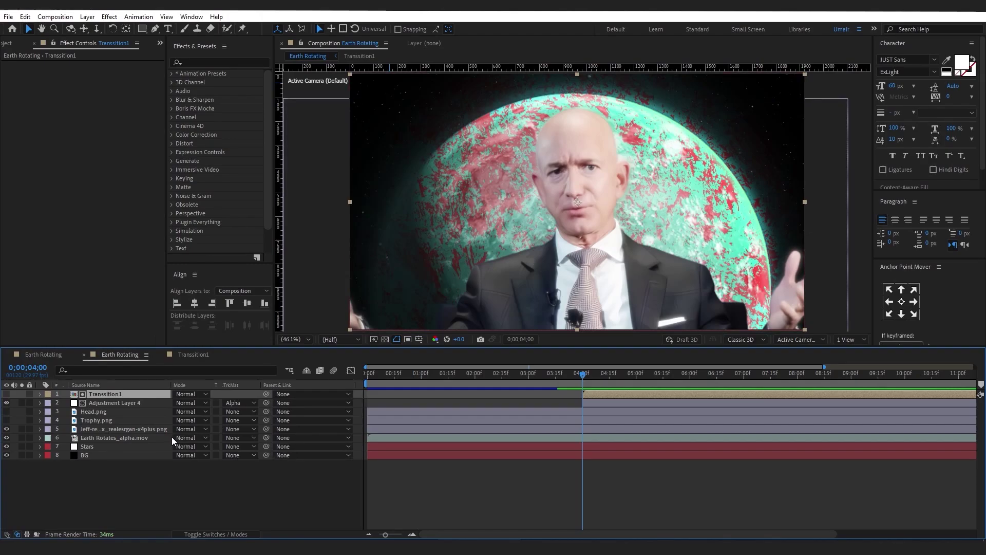
Step: Keyframe Transsition1's Position from X 2432 at 4:00 to 960,540 at 5:00
key(p)
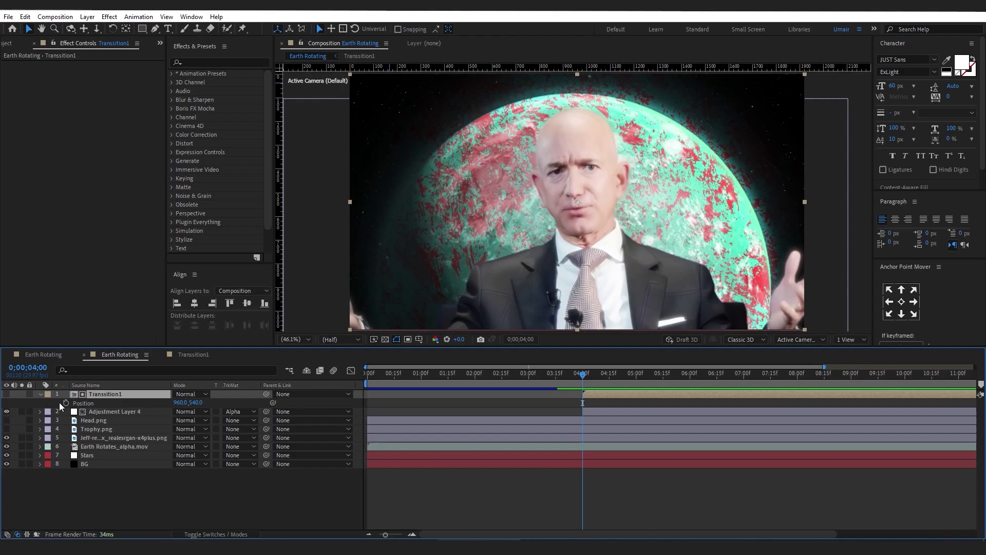
click(67, 402)
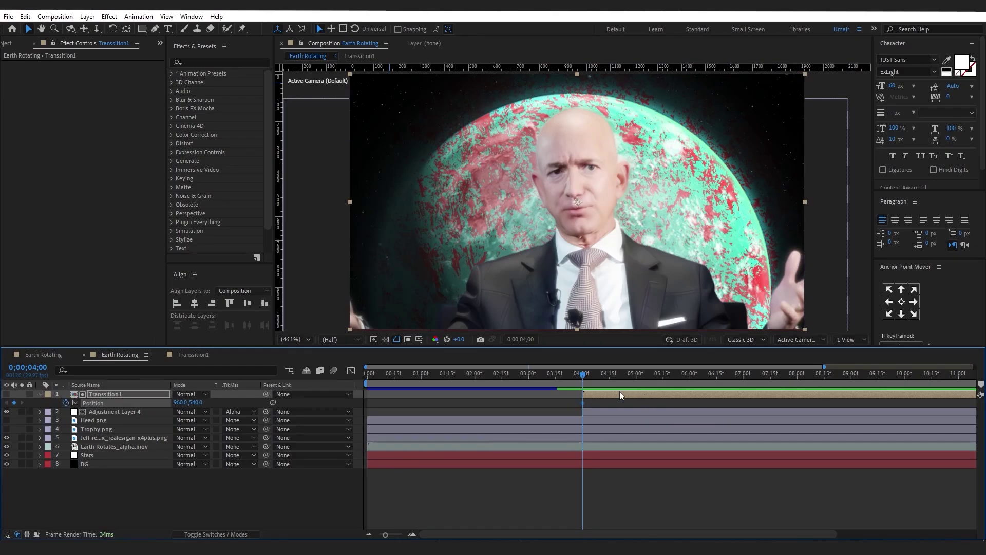
key(shift+Page_Down)
key(shift+Page_Down)
key(shift+Page_Down)
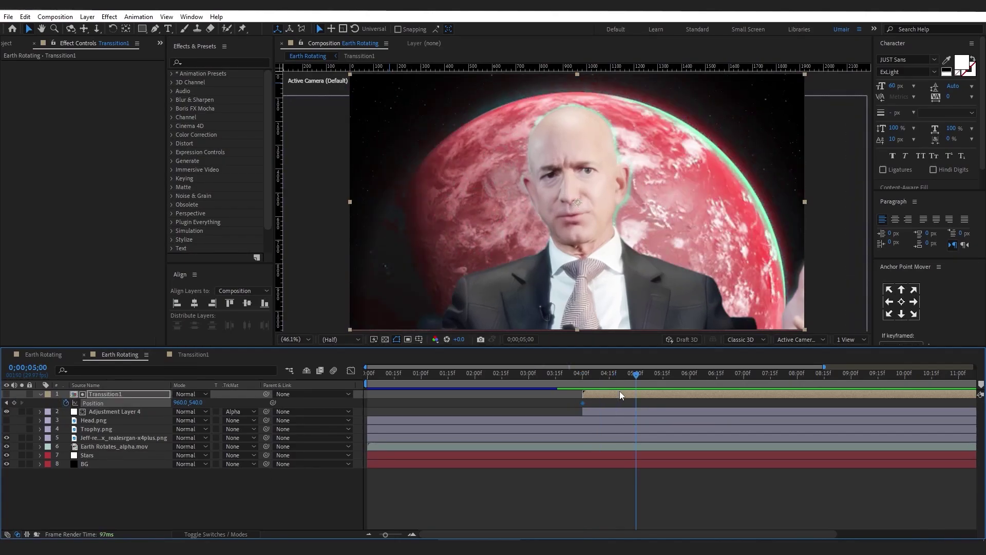
click(14, 403)
click(7, 403)
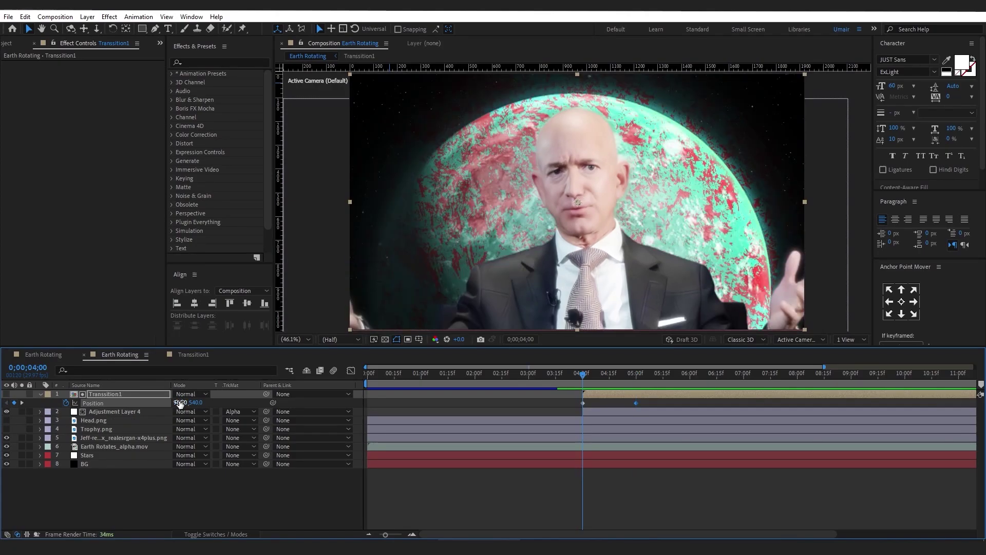
drag(178, 402, 713, 421)
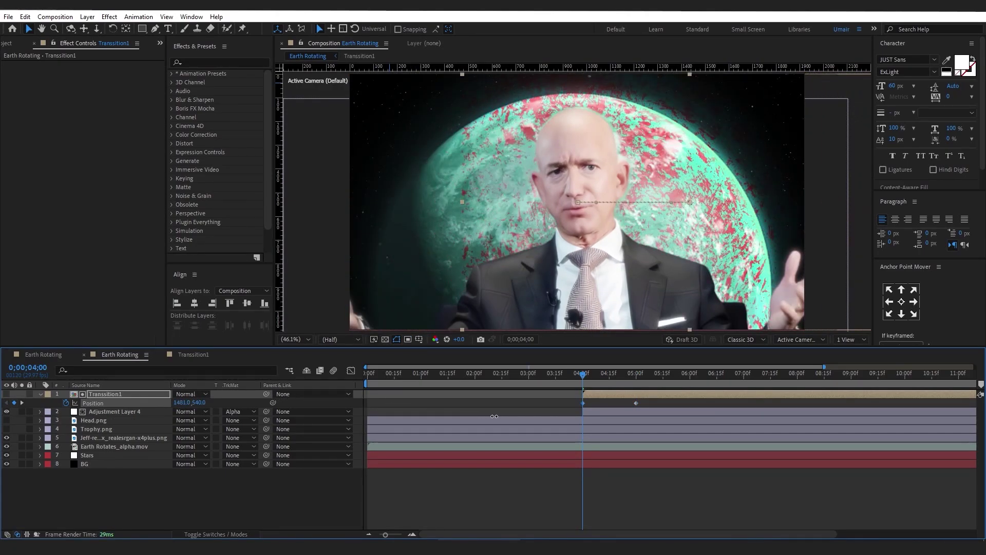
drag(713, 421, 922, 454)
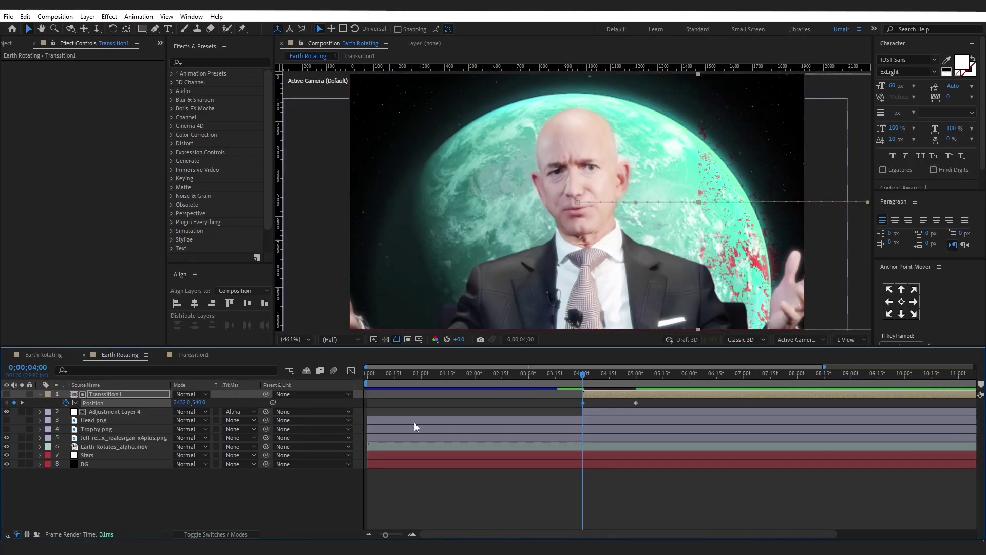
key(Return)
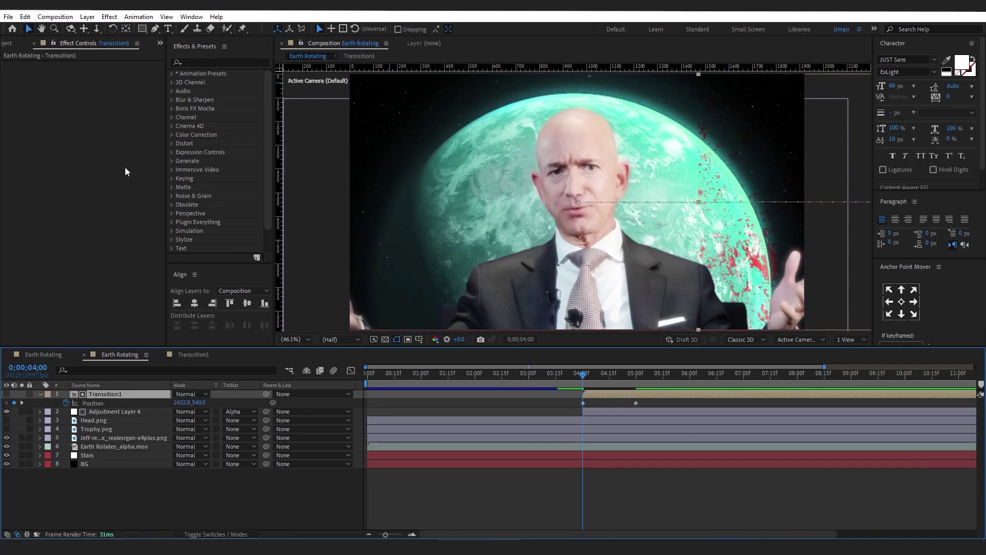
Step: Draw a closed freeform mask along the earth's right side on Transsition1
click(154, 28)
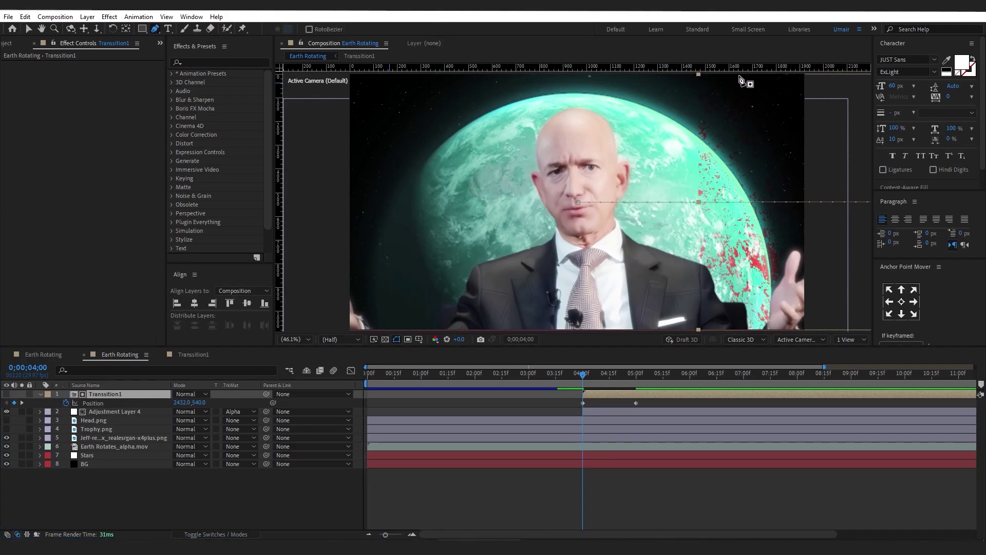
click(721, 74)
drag(757, 179, 751, 207)
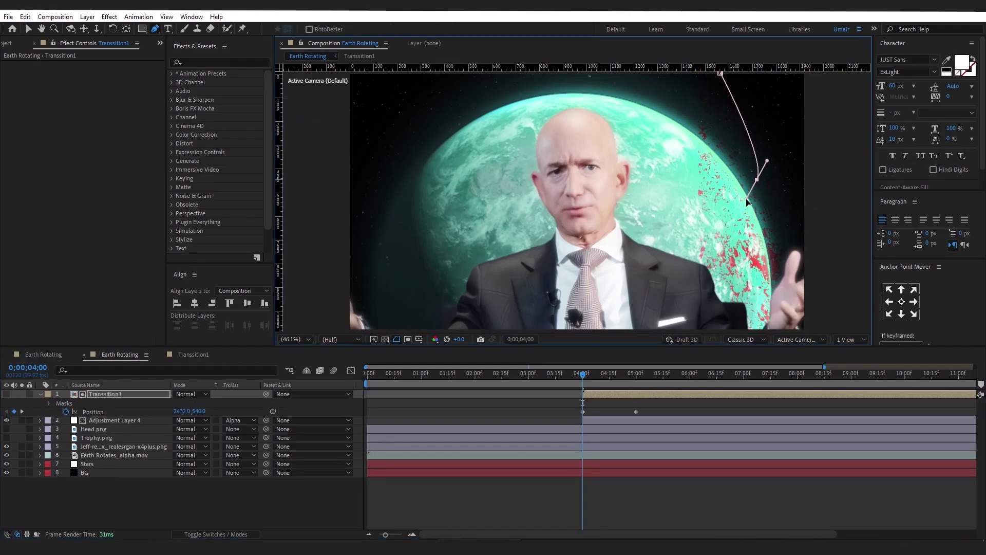
click(732, 329)
click(678, 328)
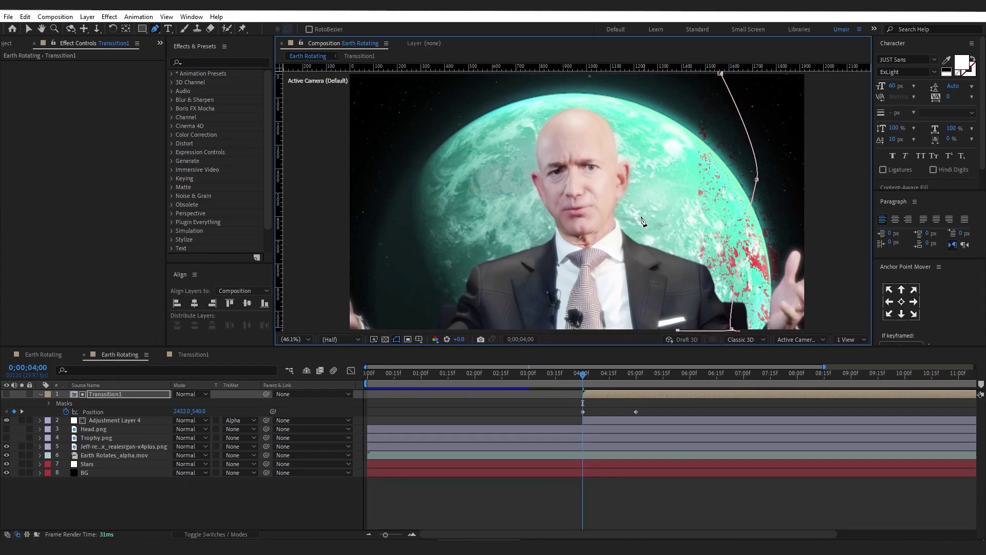
click(647, 199)
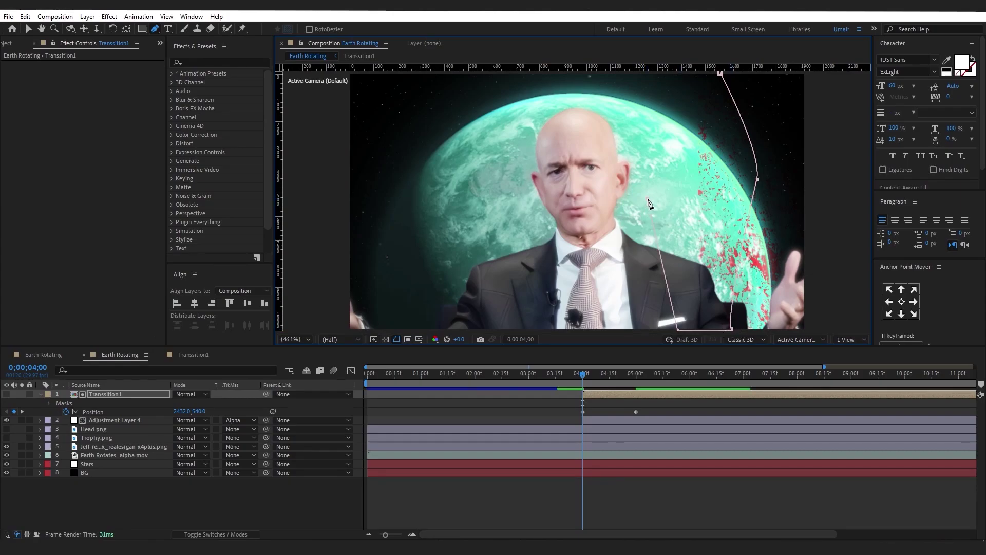
click(655, 73)
click(721, 74)
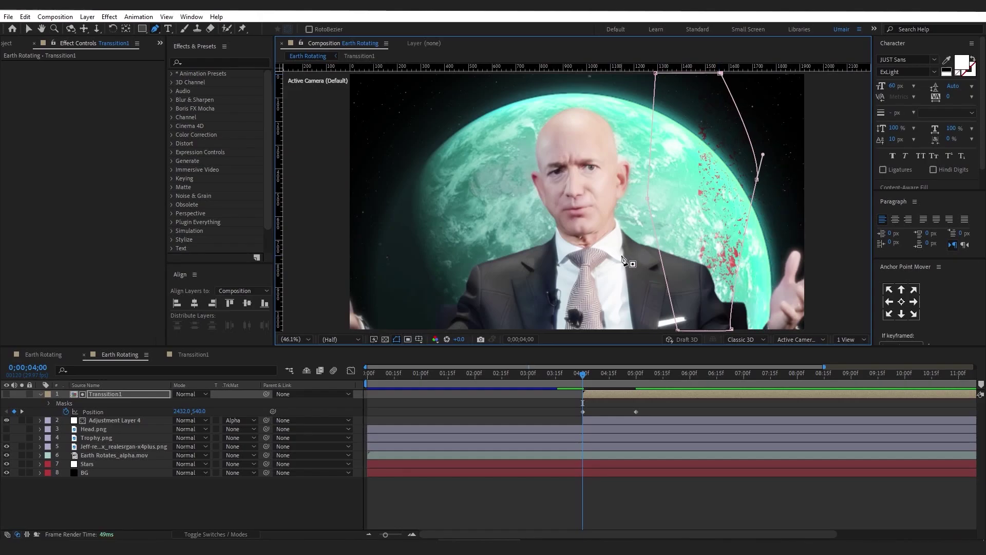
Step: Set Transsition1's Mask 1 to Subtract with a 50-pixel feather
click(94, 394)
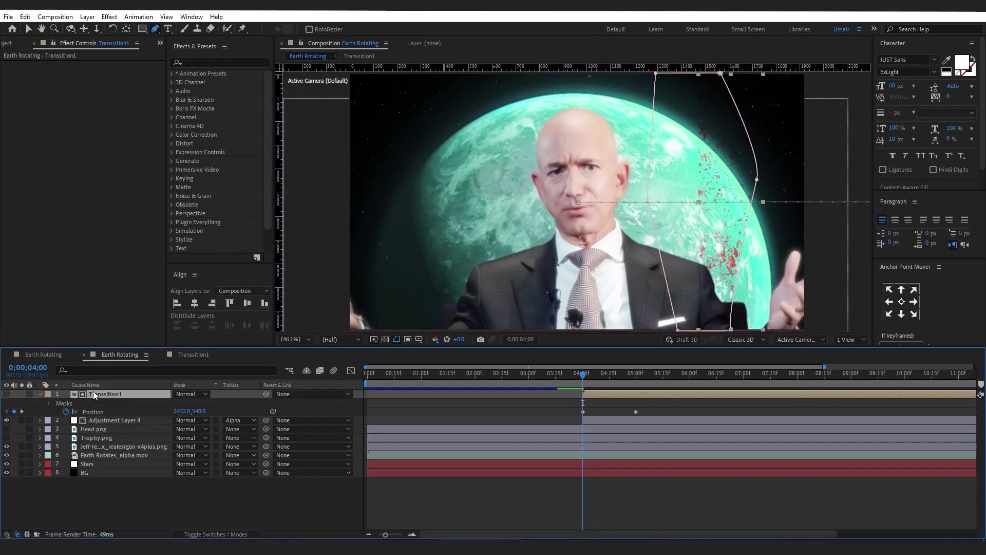
click(50, 404)
click(190, 412)
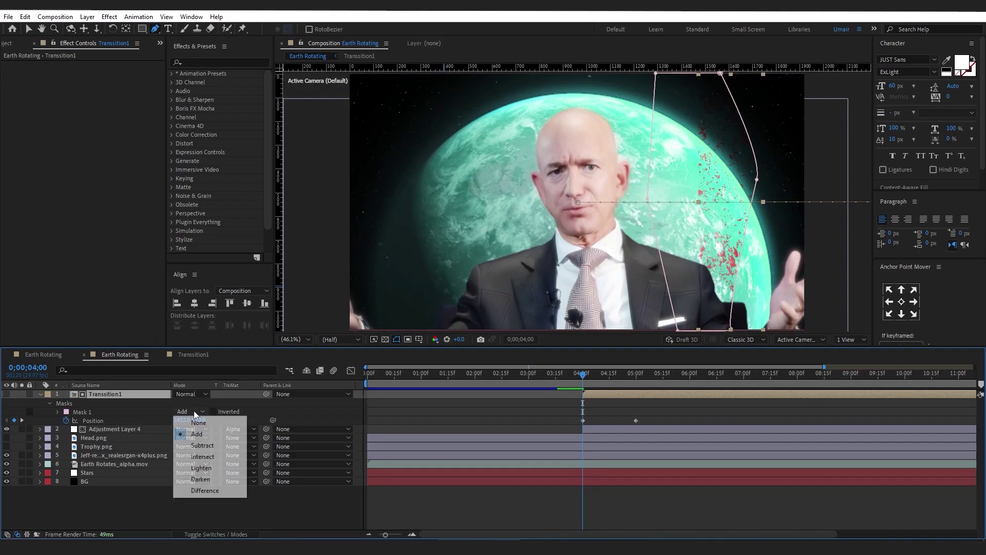
click(190, 445)
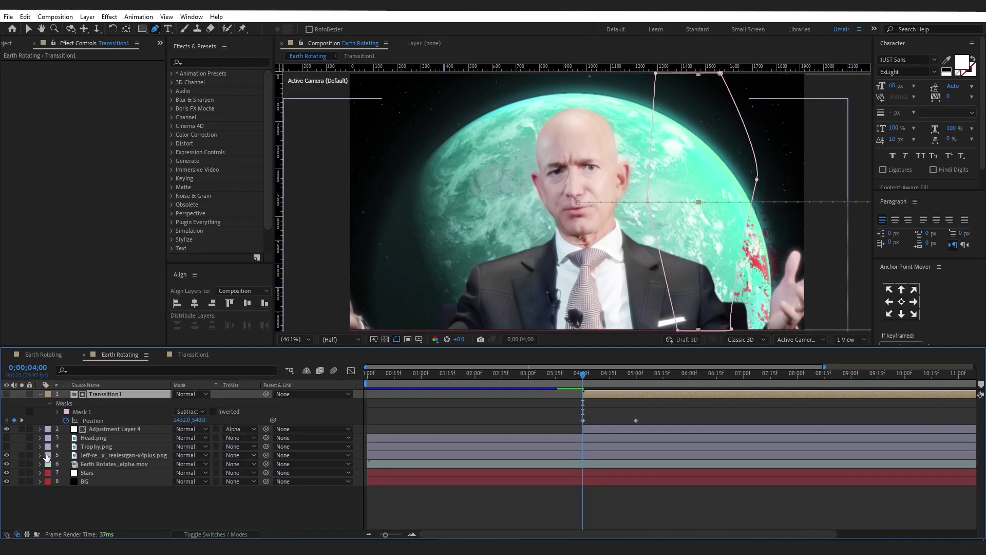
click(57, 412)
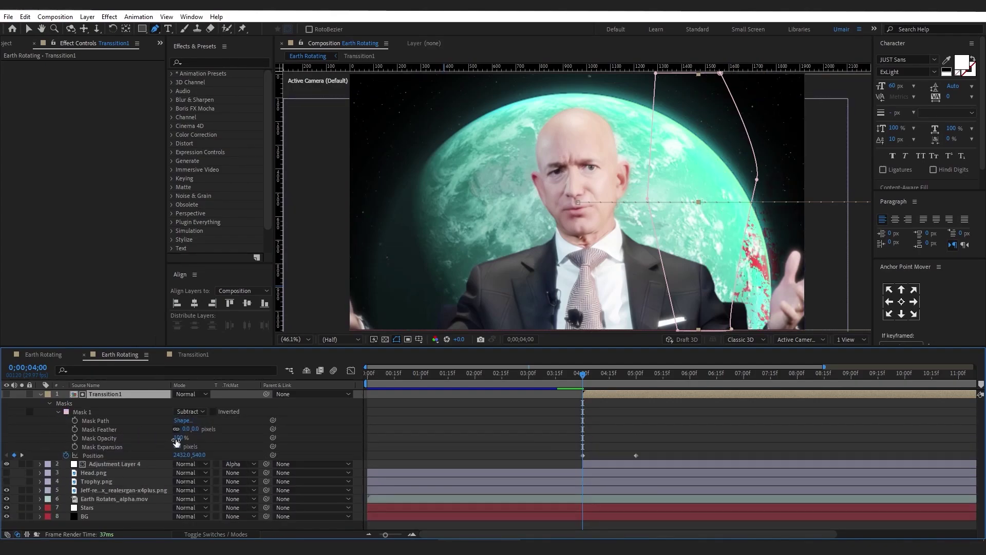
text(50)
key(Return)
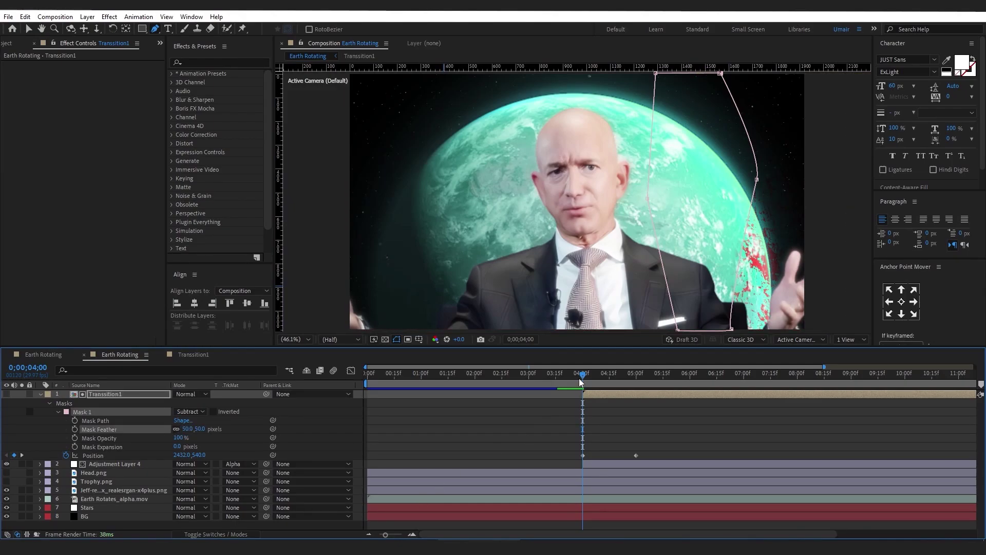
Step: Scrub through the red transition and select both Transition1 Position keyframes
drag(588, 375, 625, 357)
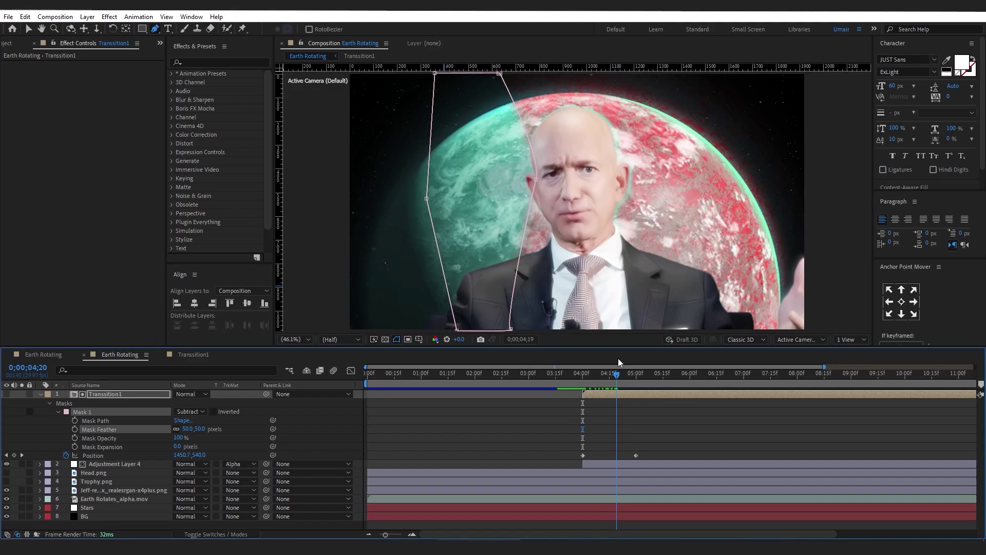
drag(594, 372, 581, 377)
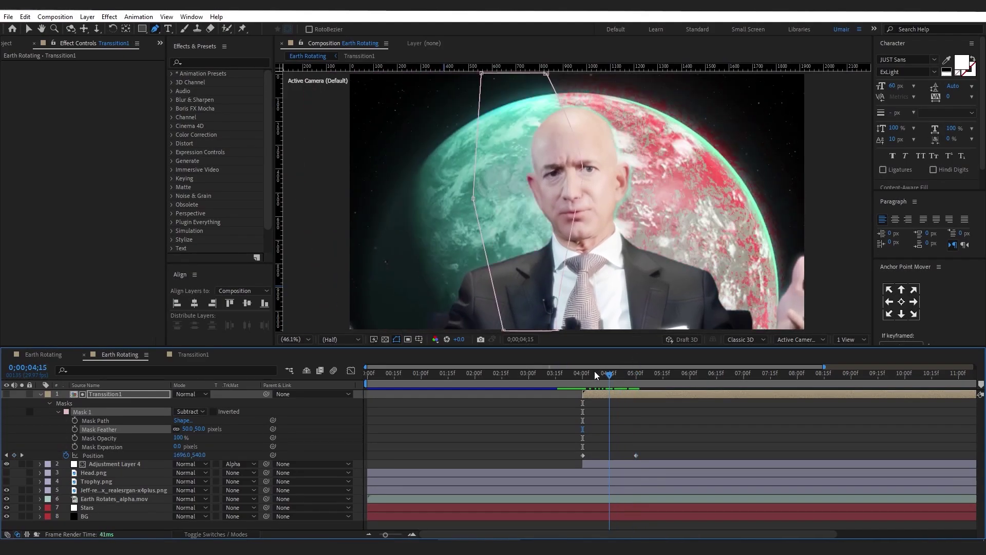
drag(562, 448, 652, 464)
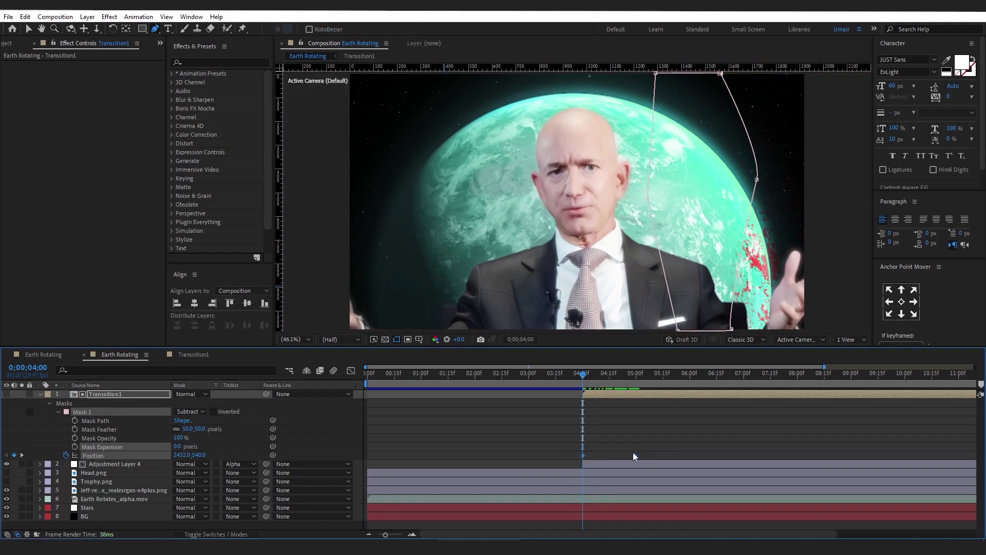
Step: Adjust the Position keyframes in the speed graph, then return to layer bars
click(351, 372)
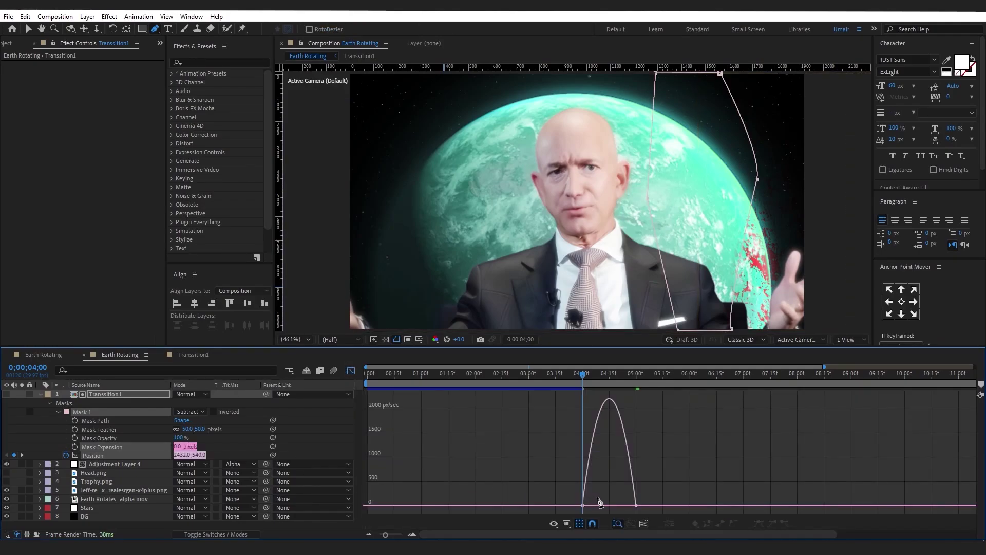
key(v)
mouse_move(624, 494)
mouse_down()
mouse_move(640, 510)
mouse_move(609, 505)
mouse_up()
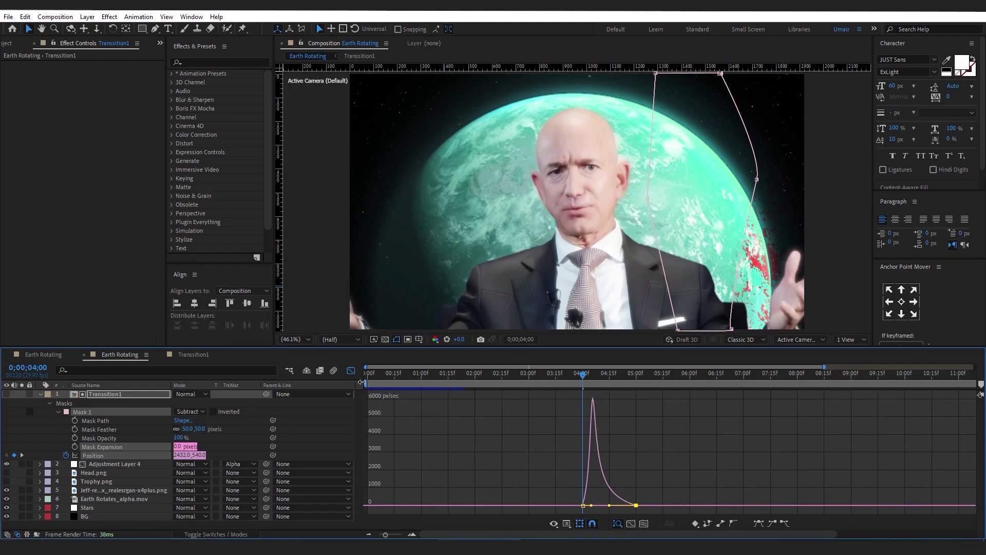
click(351, 371)
click(506, 439)
Step: Add a Mask Path keyframe at 0;00;04;20
click(28, 367)
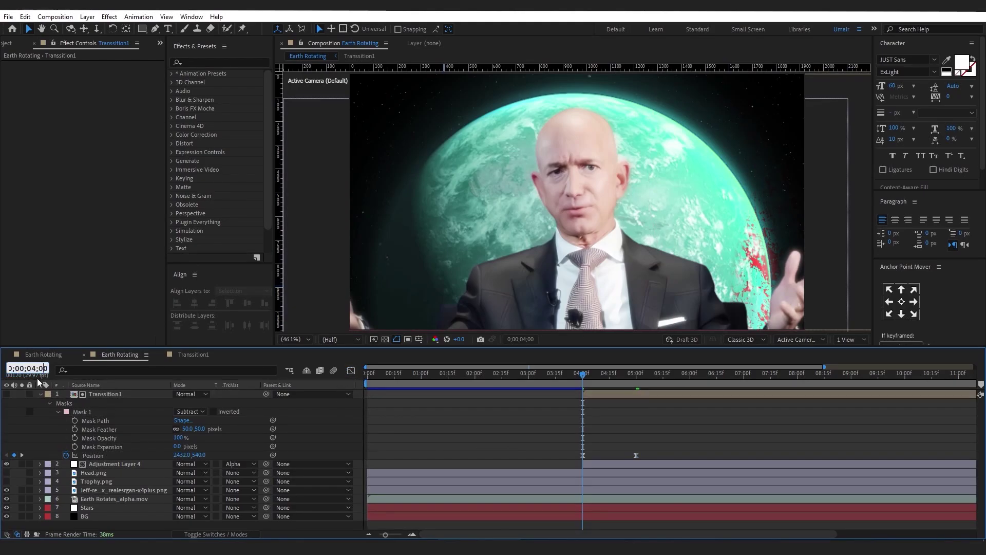
text(420)
key(Return)
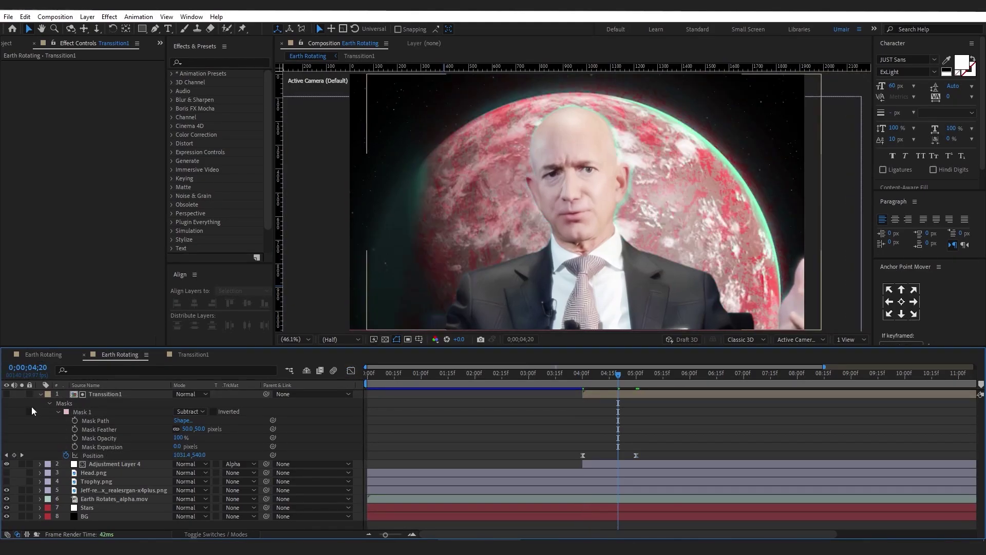
click(75, 421)
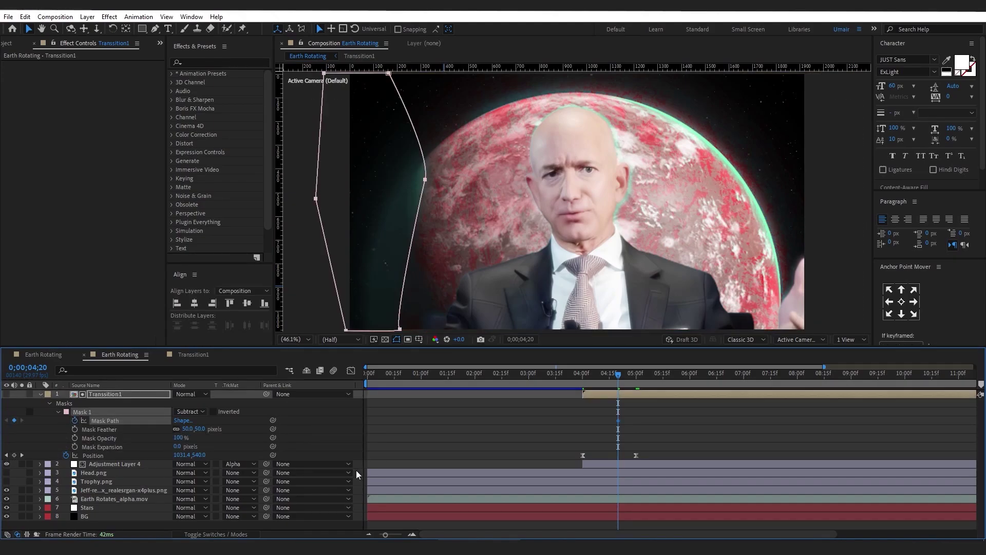
Step: At 5;00, pull the mask's right-side top, middle and bottom points leftward
click(637, 376)
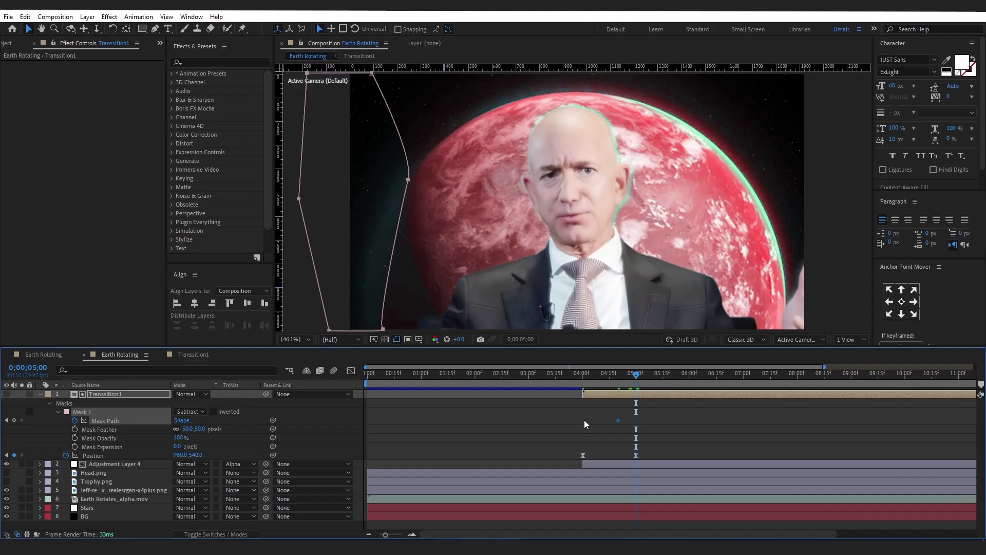
click(407, 180)
drag(409, 181, 357, 185)
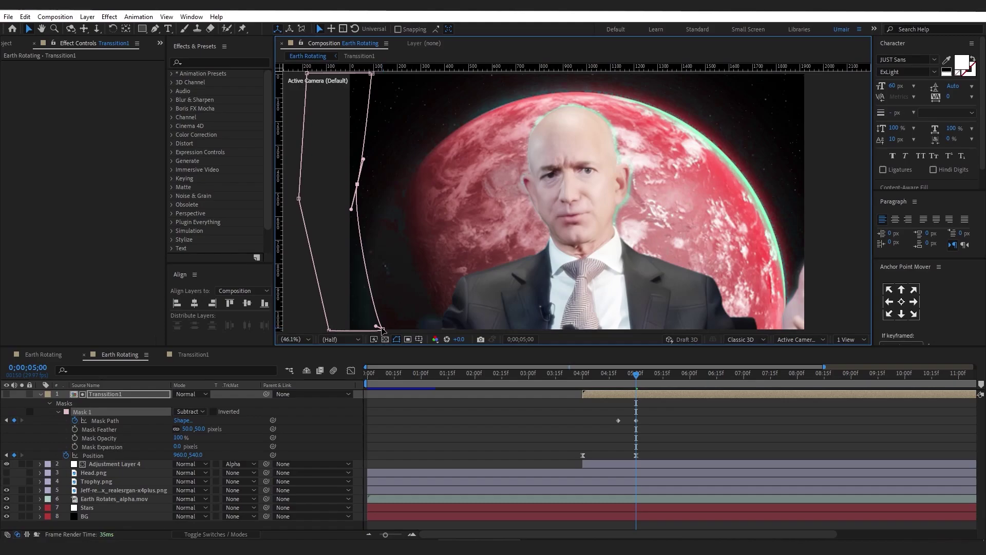
drag(382, 328, 336, 331)
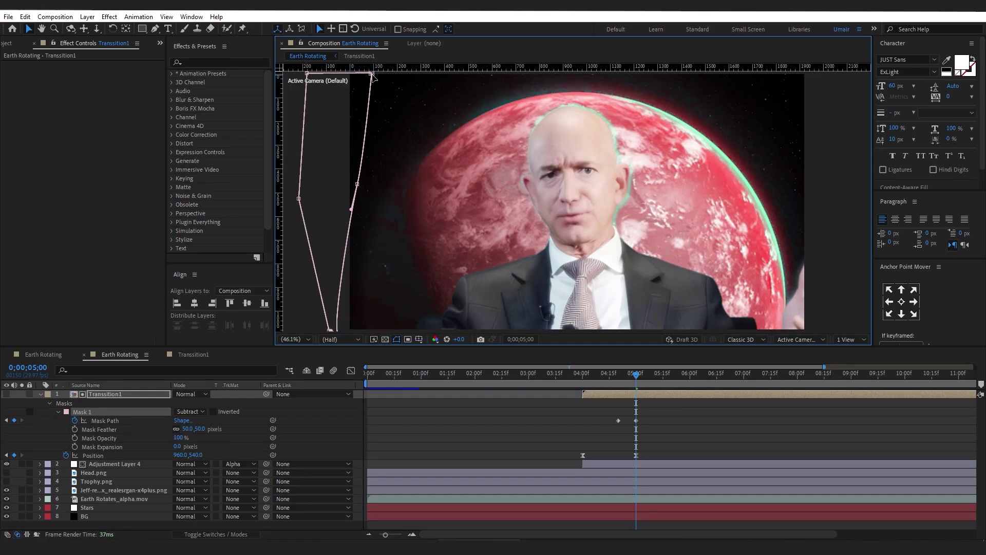
drag(370, 72, 340, 73)
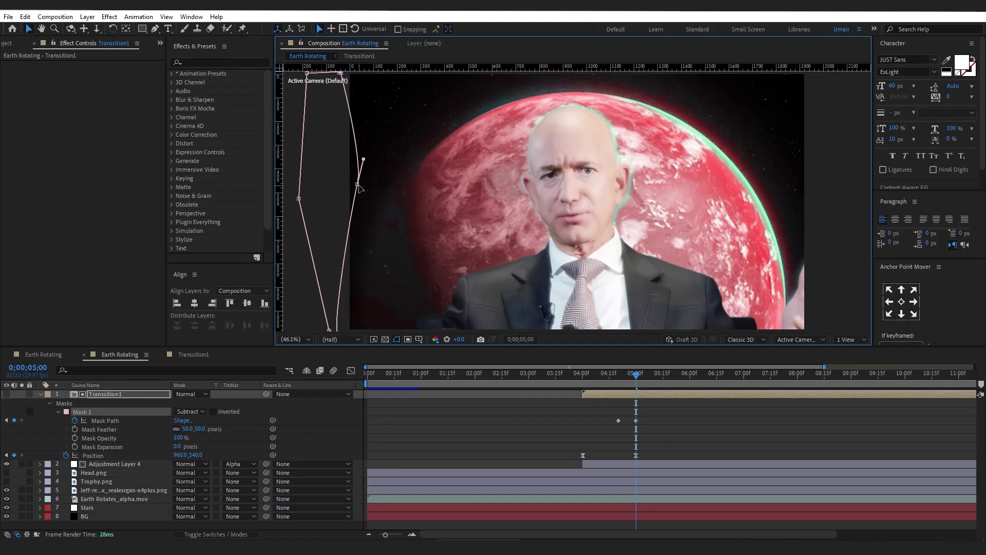
drag(357, 183, 339, 188)
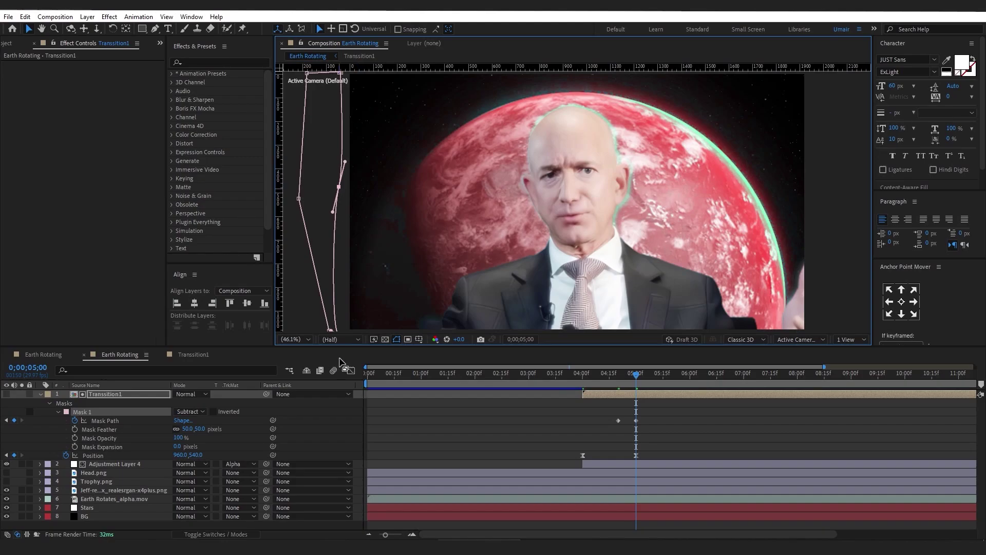
Step: Preview the transition from 3;17 and reveal the layer's Scale property
drag(568, 378, 559, 378)
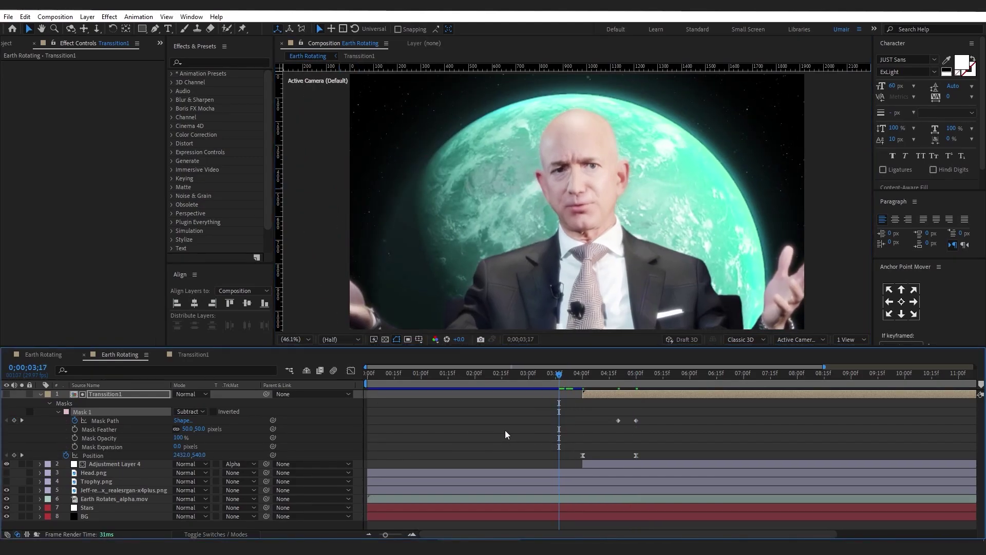
key(space)
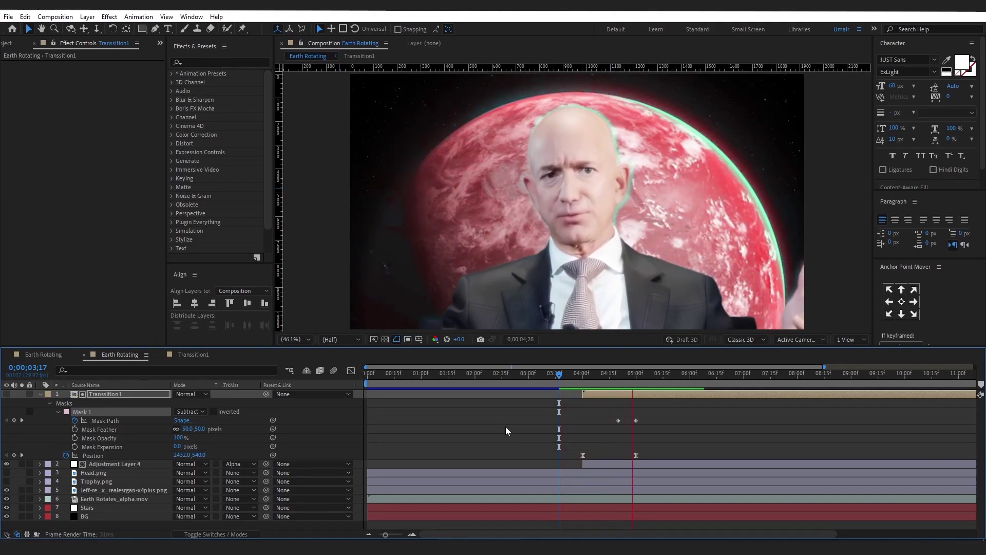
key(space)
key(shift+s)
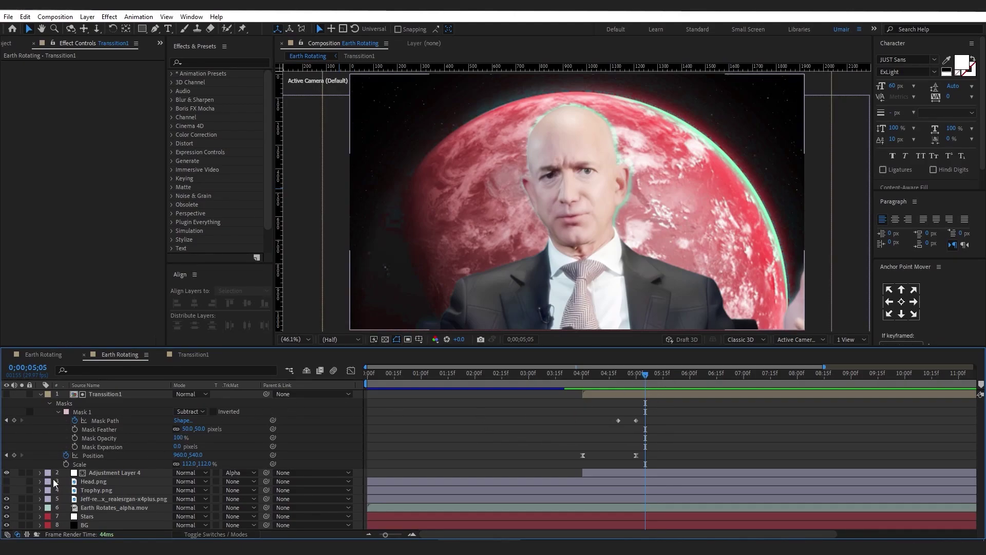
Step: Set Change to Color's Hue tolerance to 26%
click(113, 472)
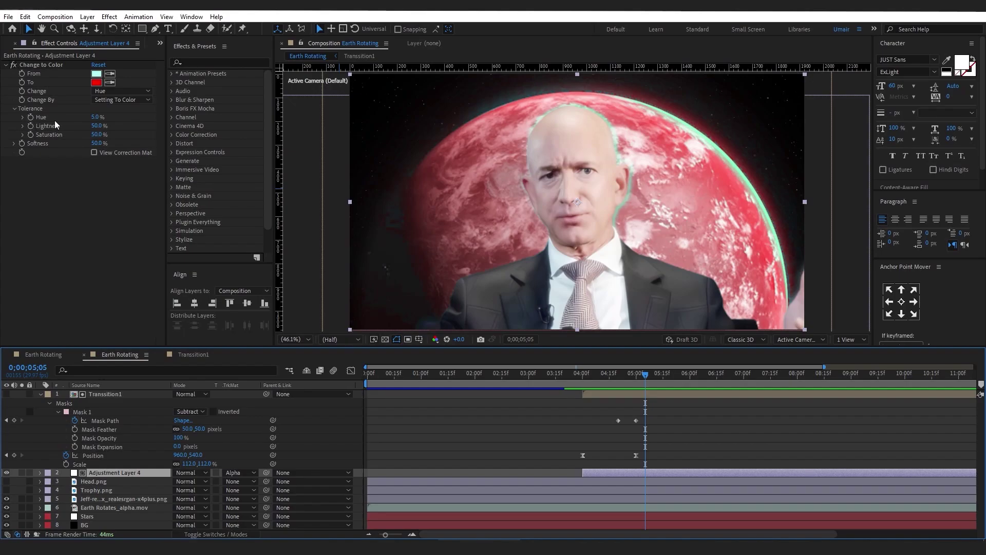
click(96, 117)
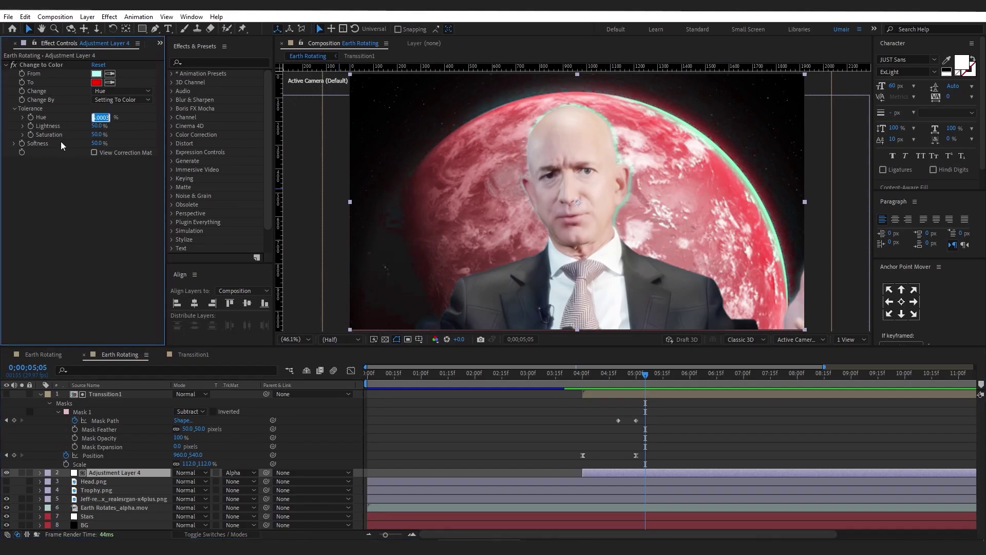
text(26)
key(Return)
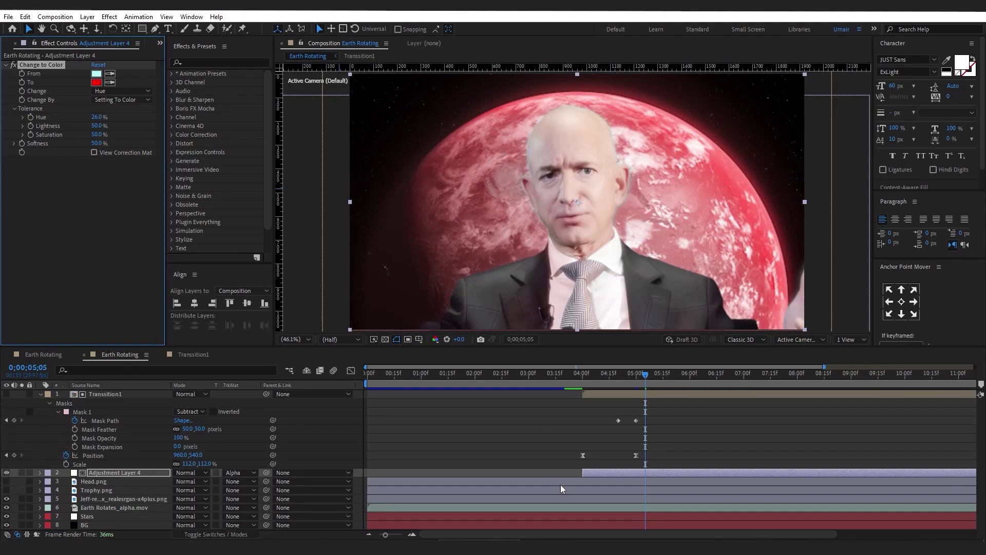
Step: Add Brightness & Contrast to Adjustment Layer 4 with Brightness 9
mouse_move(594, 373)
mouse_down()
mouse_move(630, 371)
mouse_move(593, 390)
mouse_up()
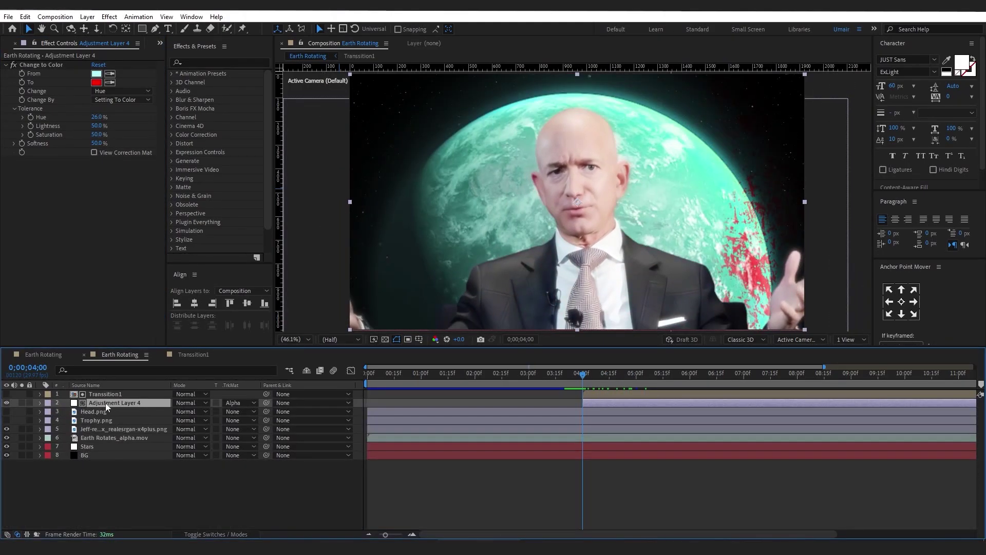
key(ctrl+space)
text(bri)
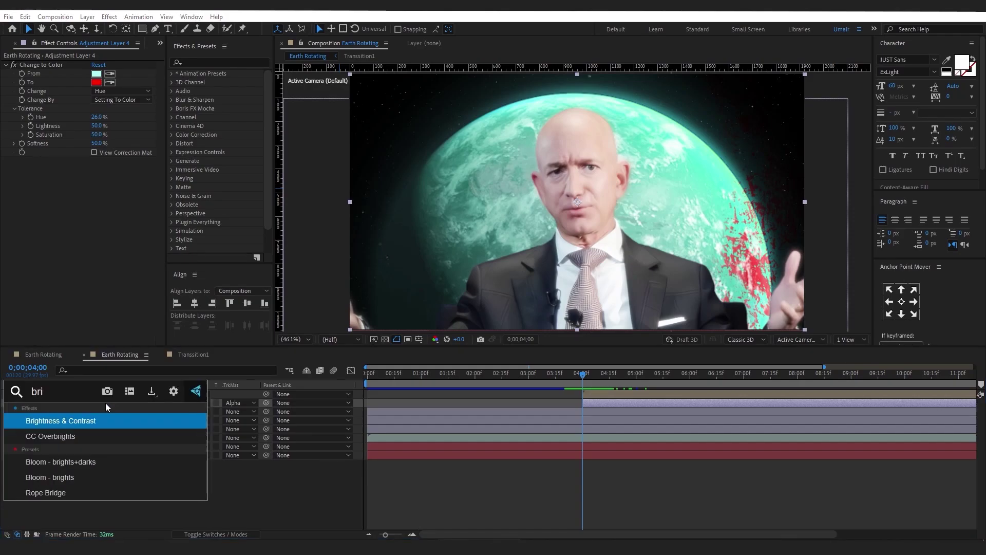
click(88, 420)
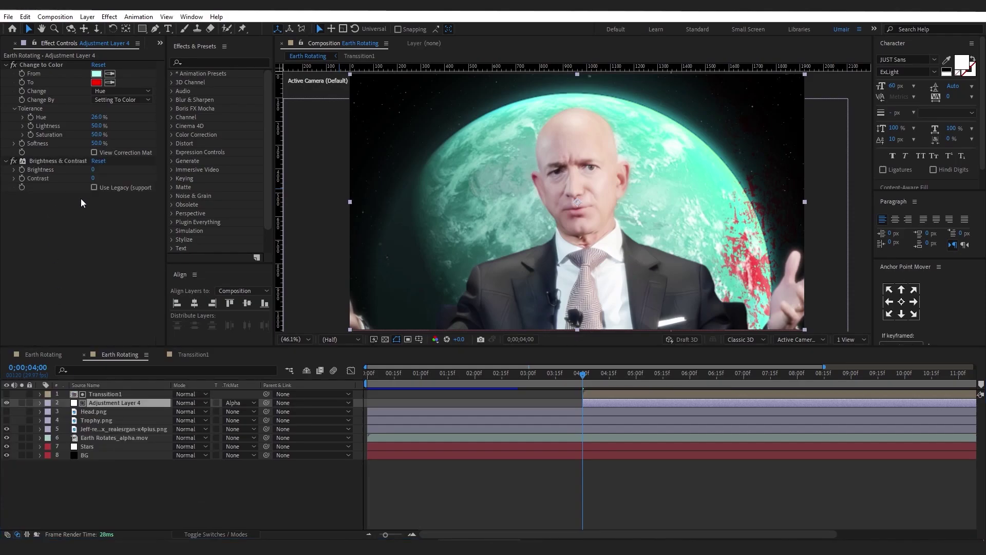
click(91, 170)
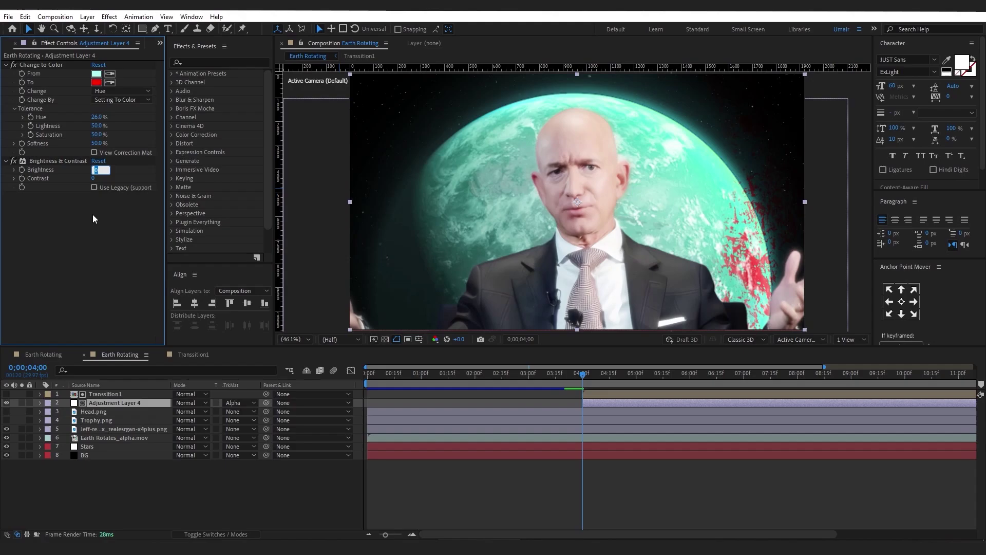
text(9)
key(Return)
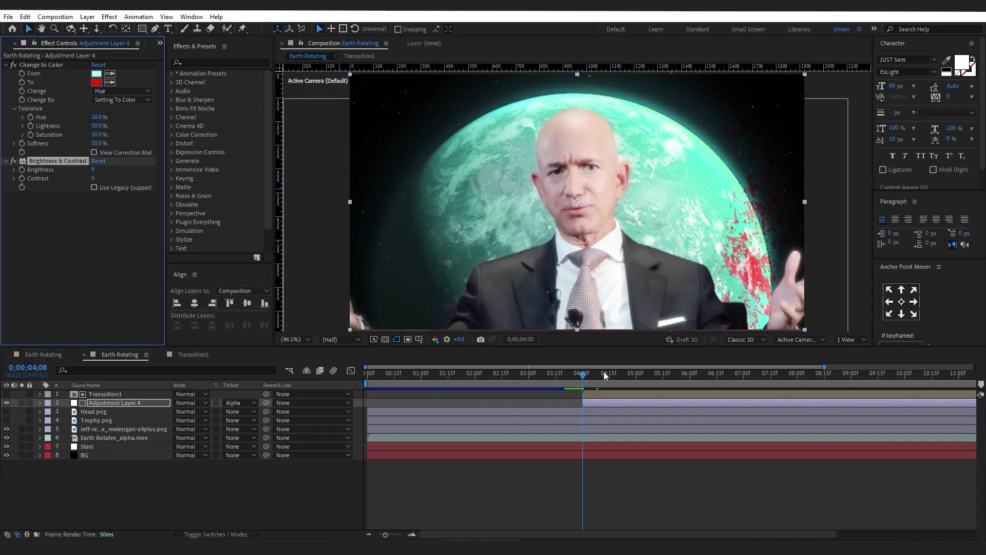
Step: Add Curves to Adjustment Layer 4, then show the earth layer's effects at 4:00
drag(603, 371, 615, 371)
key(ctrl+space)
text(cu)
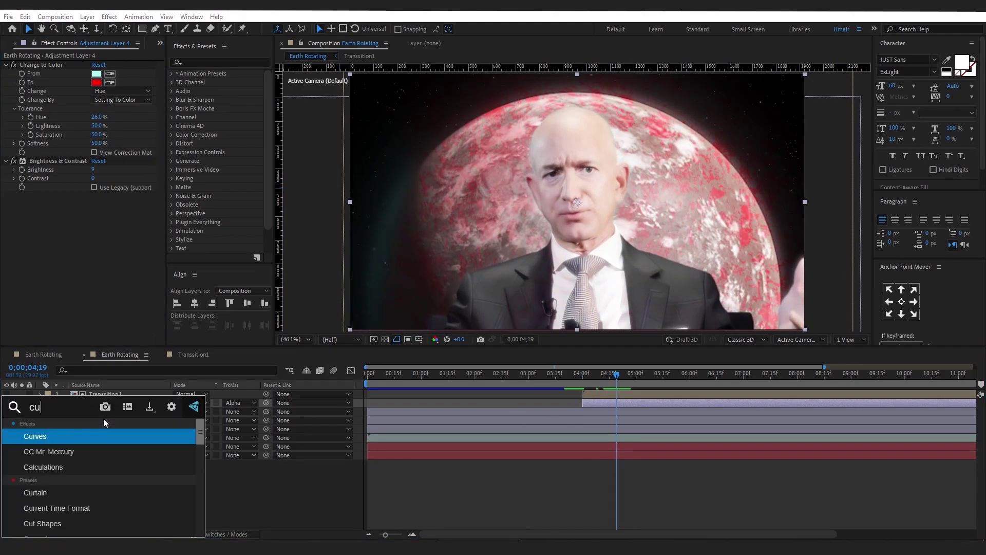
text(rv)
click(61, 437)
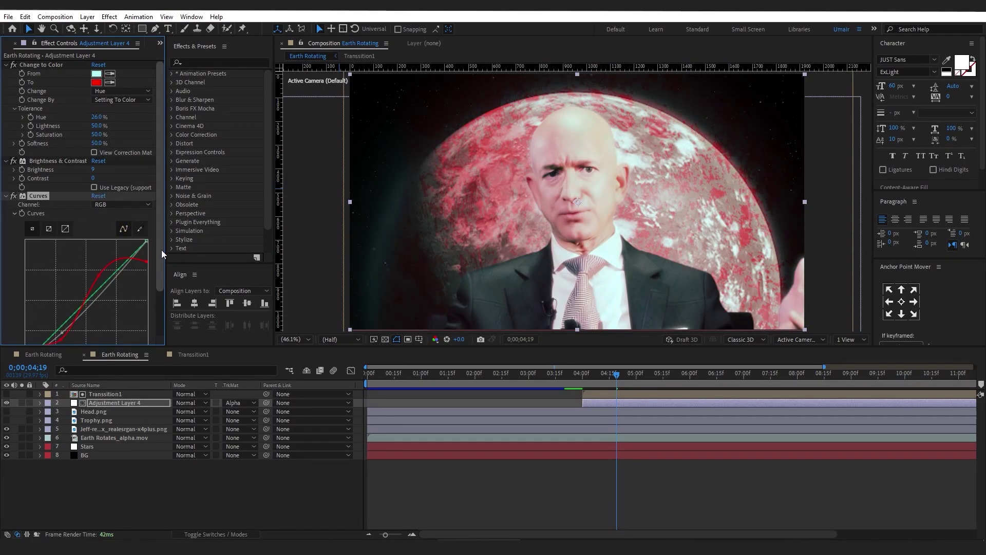
scroll(163, 249, down, 2)
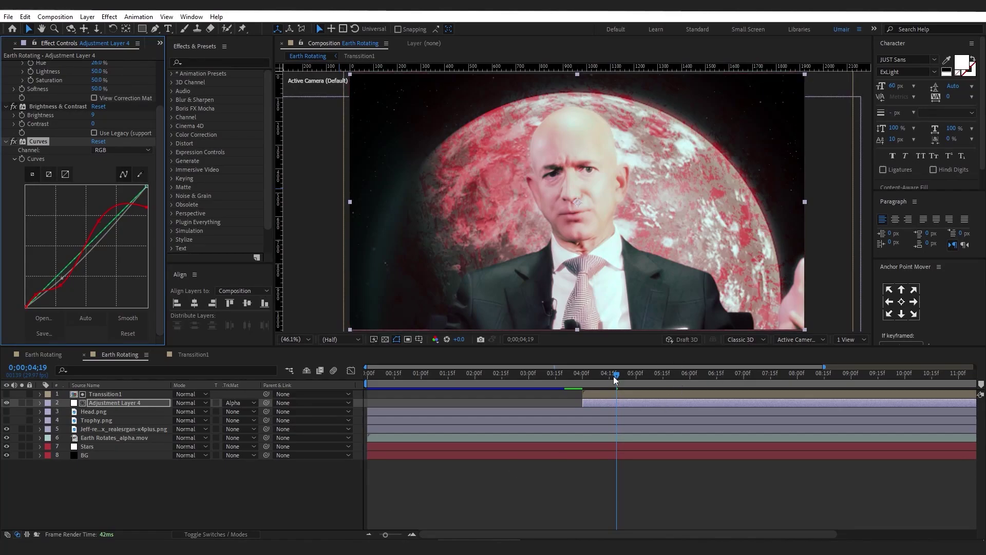
drag(616, 375, 582, 374)
click(113, 437)
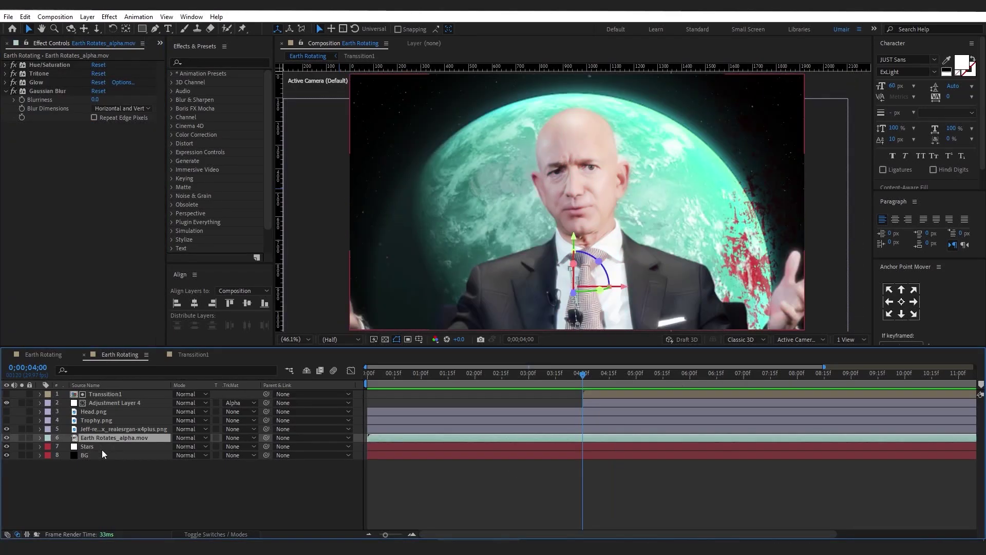
Step: Select Tritone and, at 5:00, set its Highlights colour to black
click(6, 73)
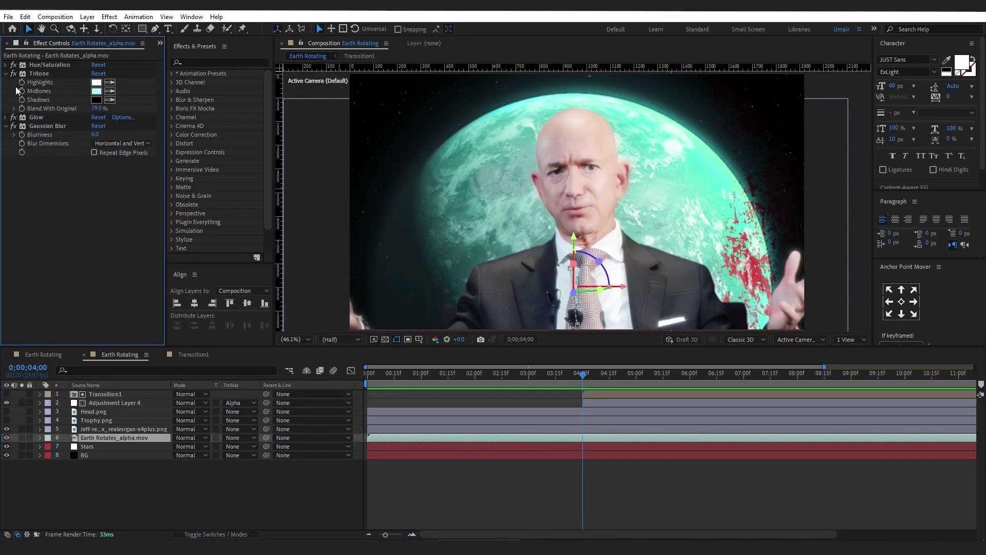
click(21, 85)
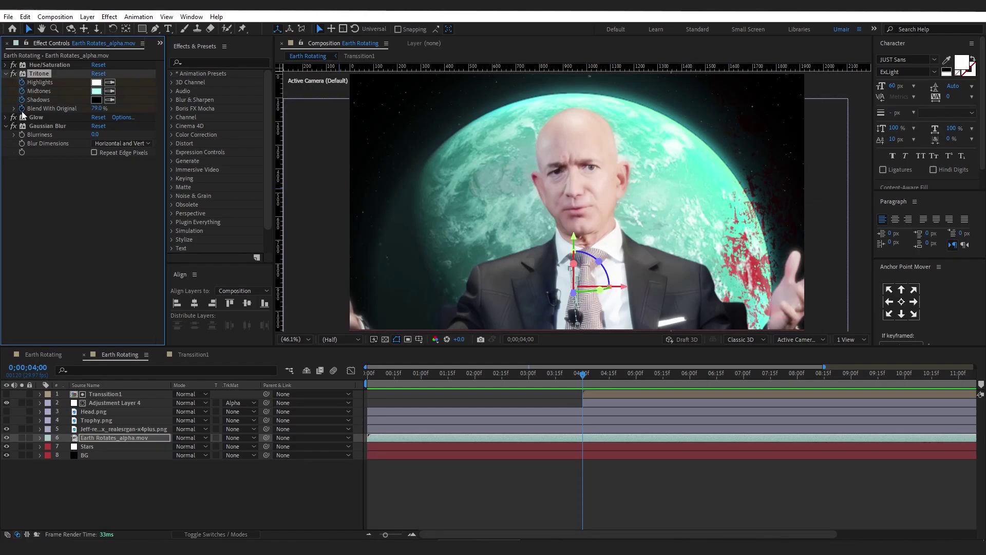
drag(611, 376, 636, 383)
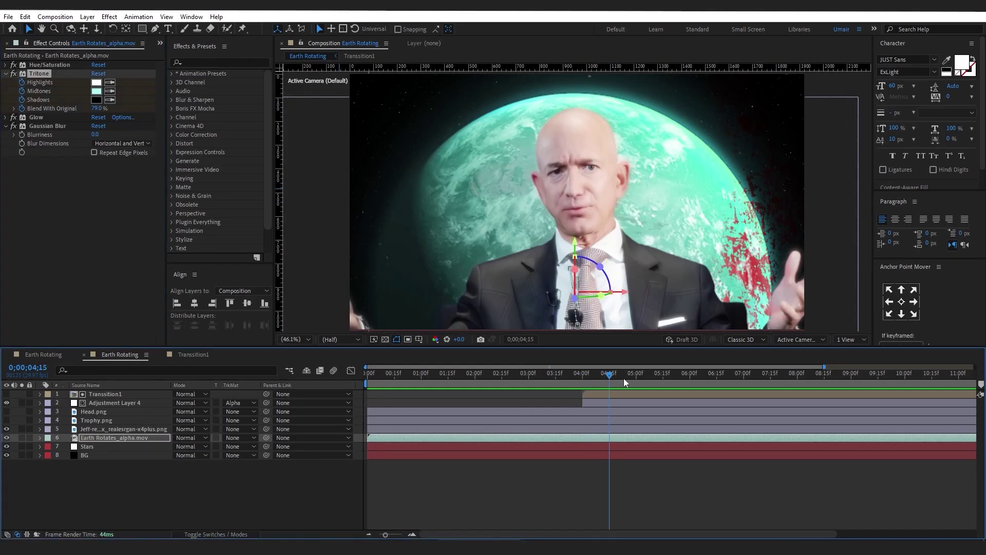
click(96, 82)
drag(143, 364, 100, 391)
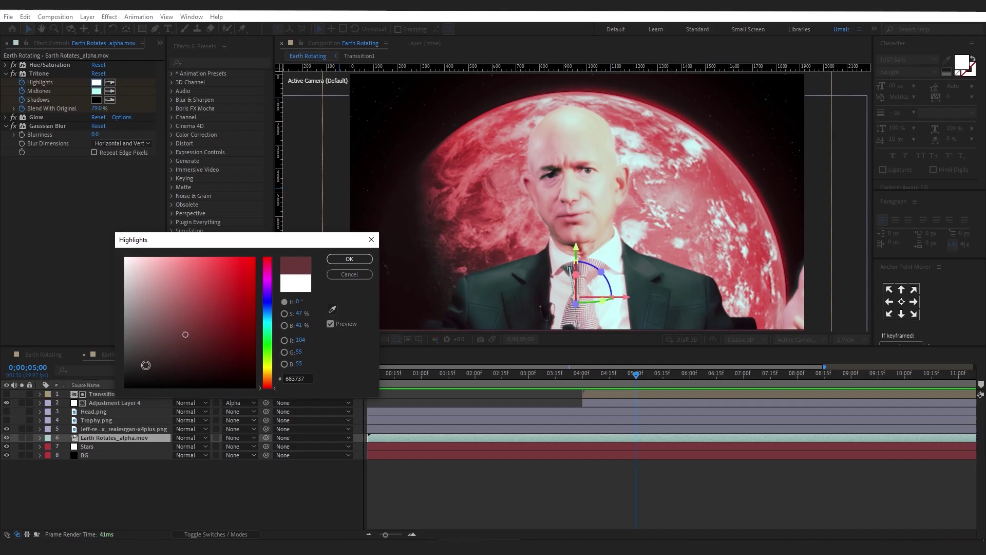
key(Return)
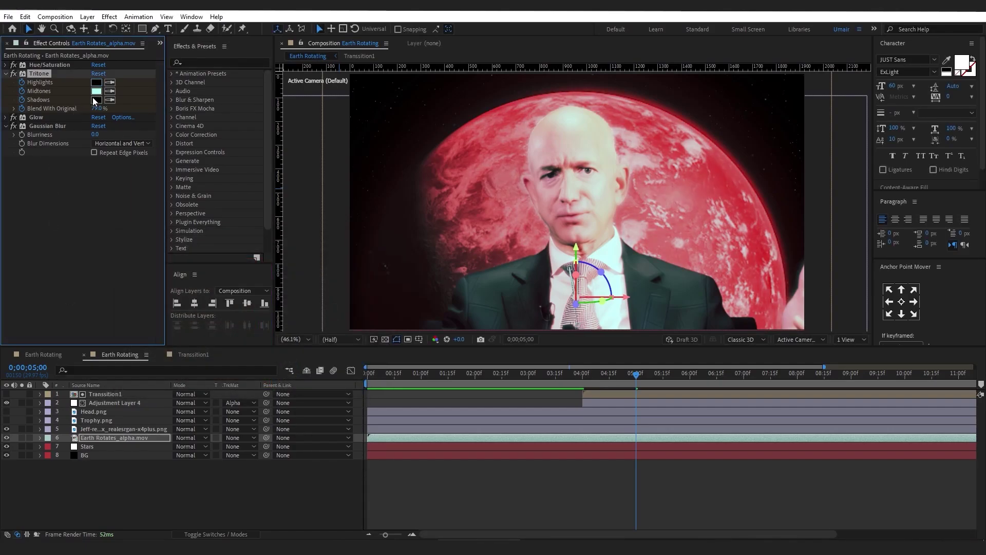
Step: Set Tritone Midtones to AE2121 and Blend With Original to 0%
click(96, 91)
text(AE2121)
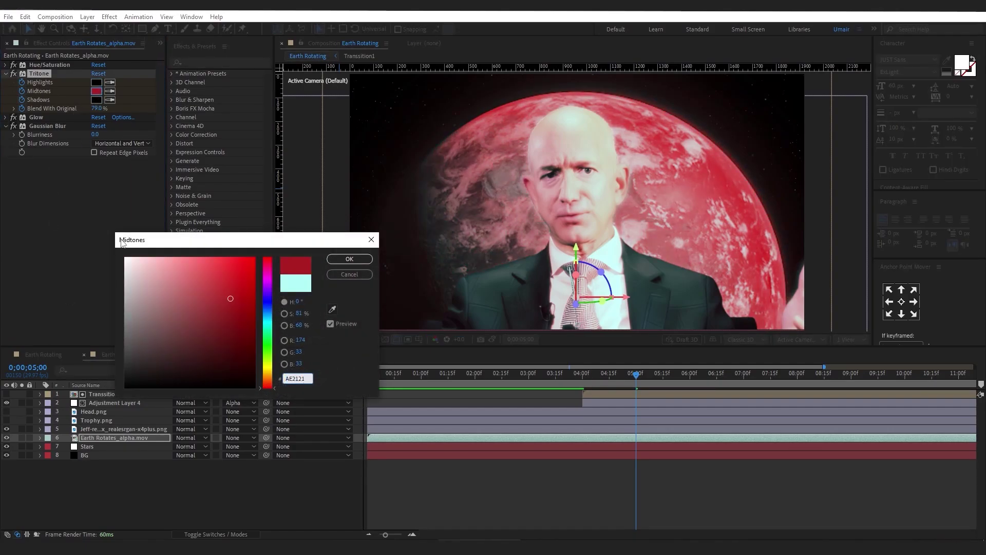
key(Return)
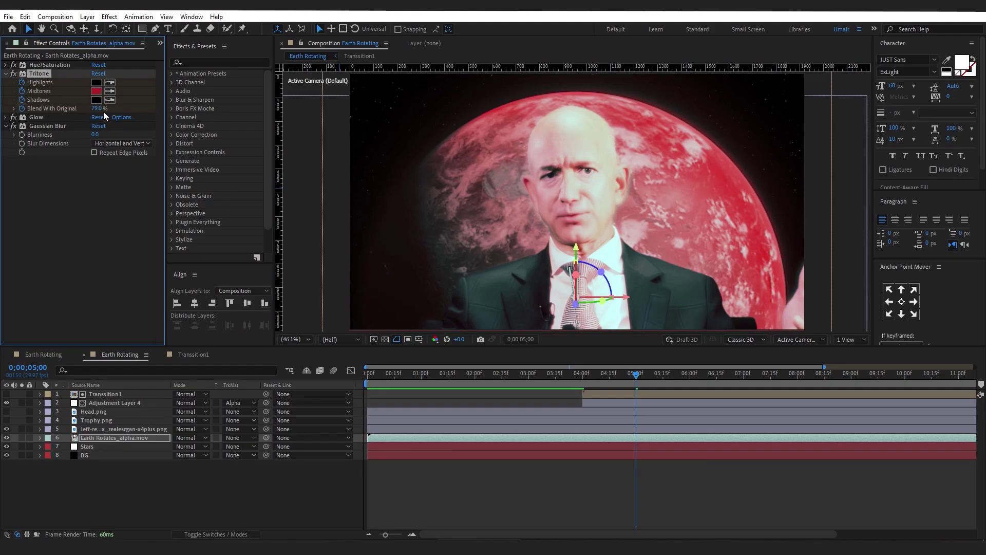
click(97, 106)
text(0)
key(Return)
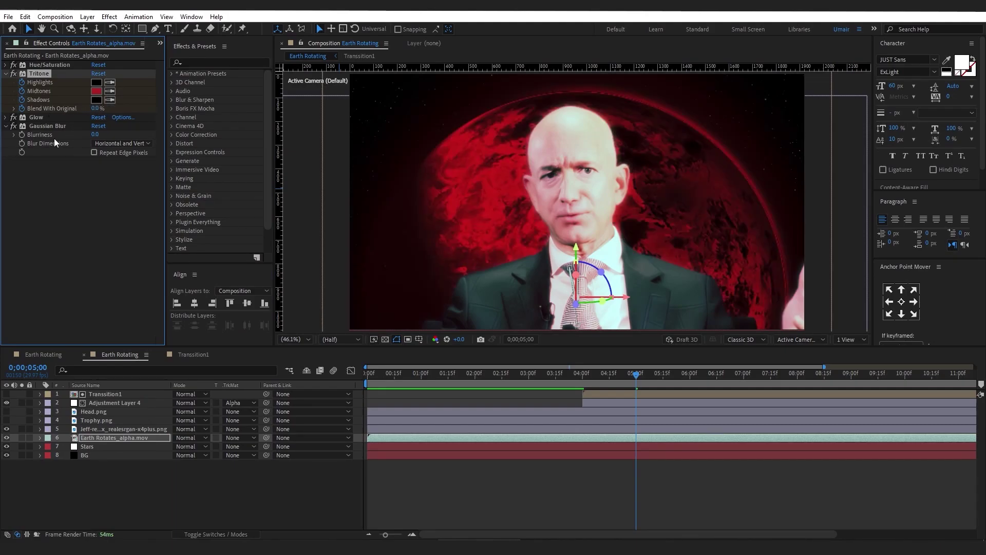
click(494, 437)
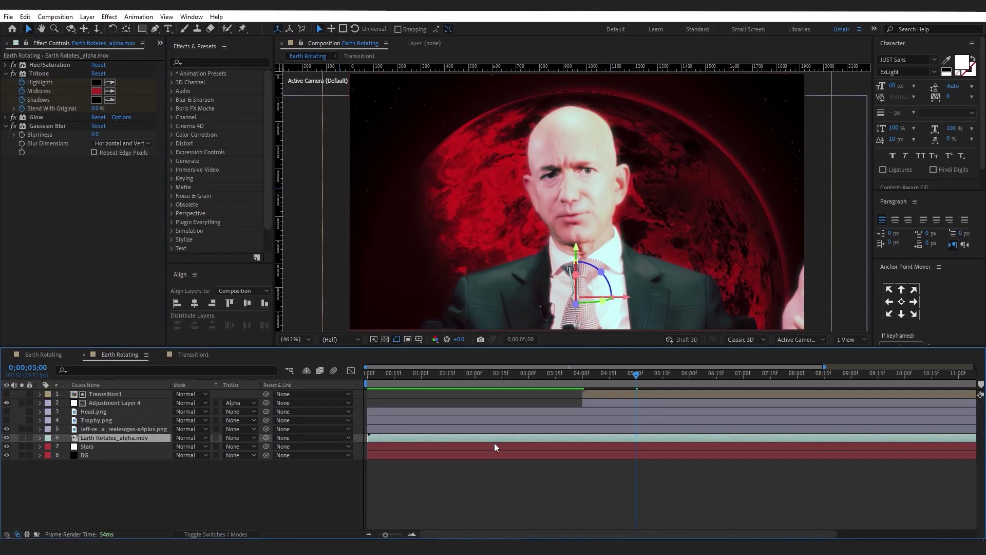
Step: Apply Easy Ease to the Tritone keyframes at 04:00 and 05:00
key(u)
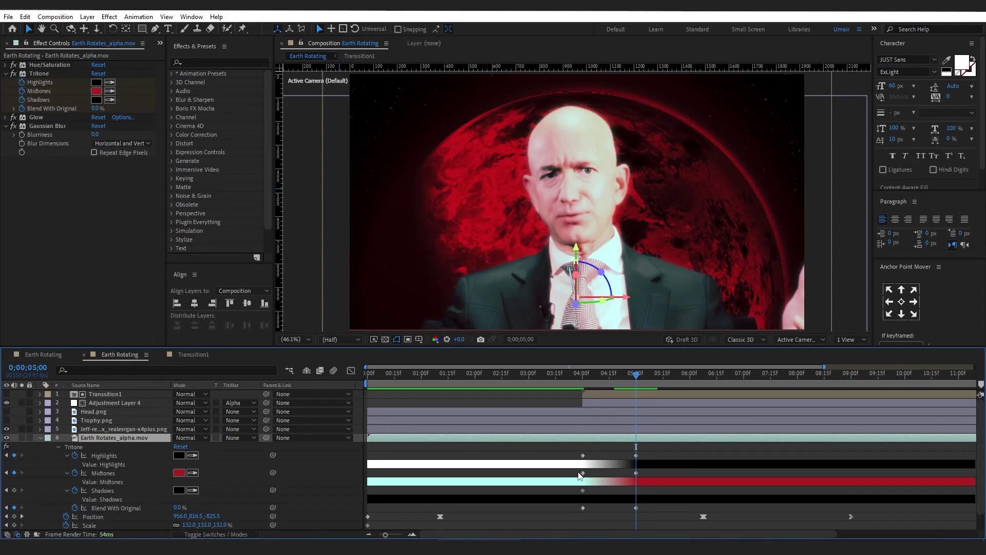
drag(572, 449, 644, 514)
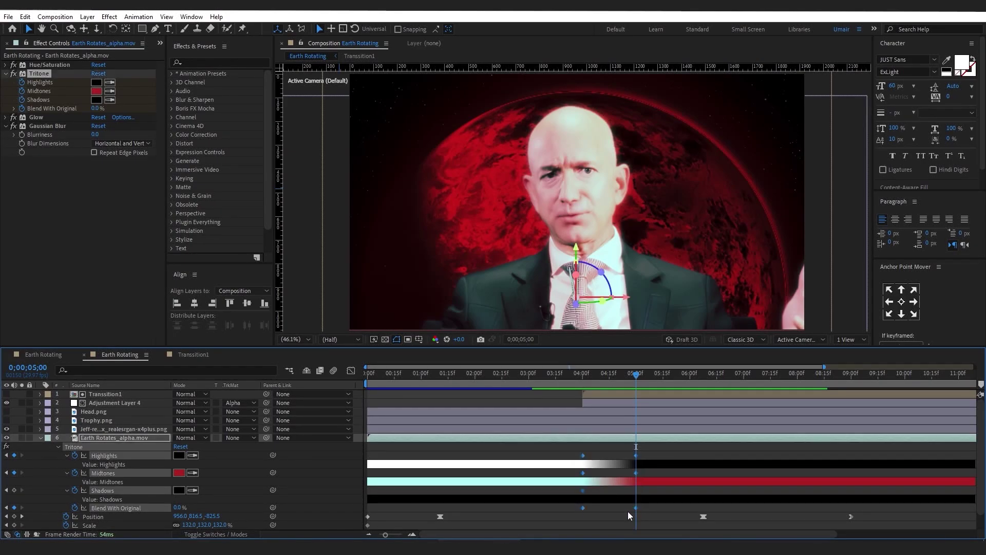
key(F9)
Step: Shift Transition1's Position X to 2723, then reselect the earth layer
mouse_move(582, 375)
mouse_down()
mouse_move(595, 374)
mouse_move(583, 376)
mouse_up()
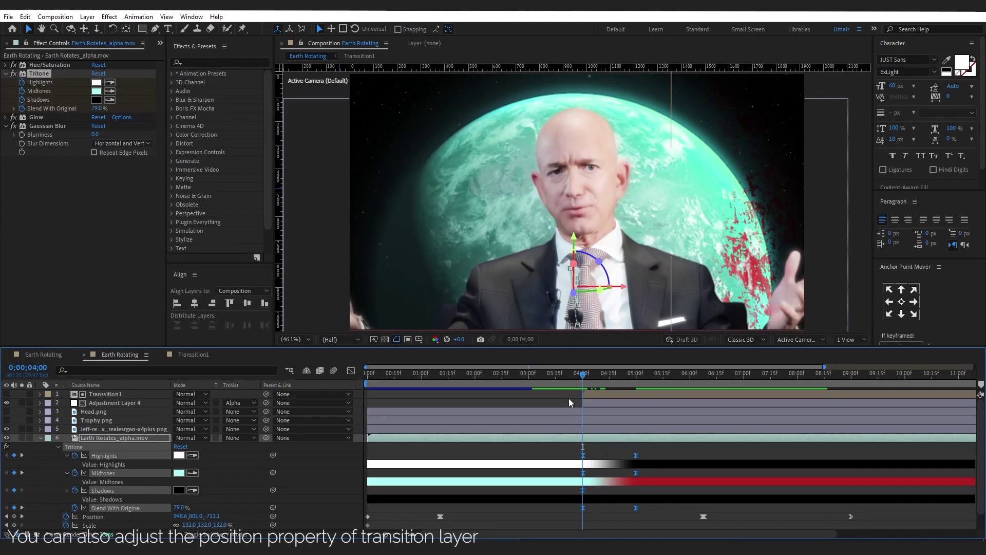
click(590, 393)
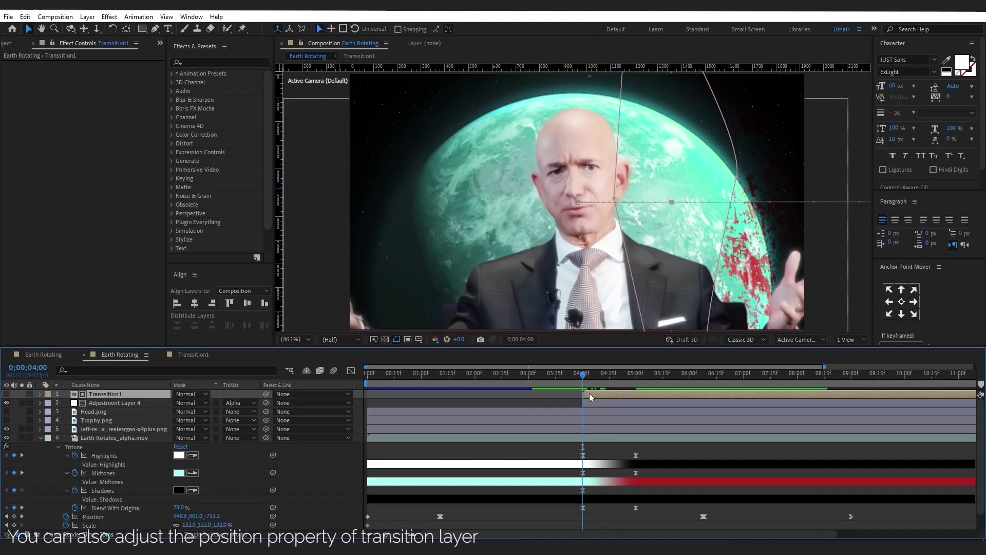
key(p)
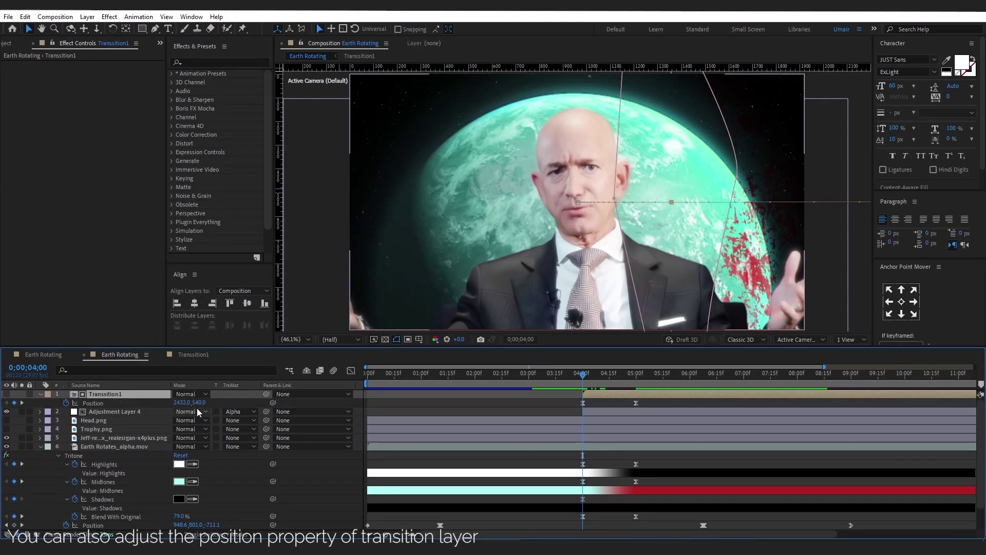
drag(178, 405, 344, 390)
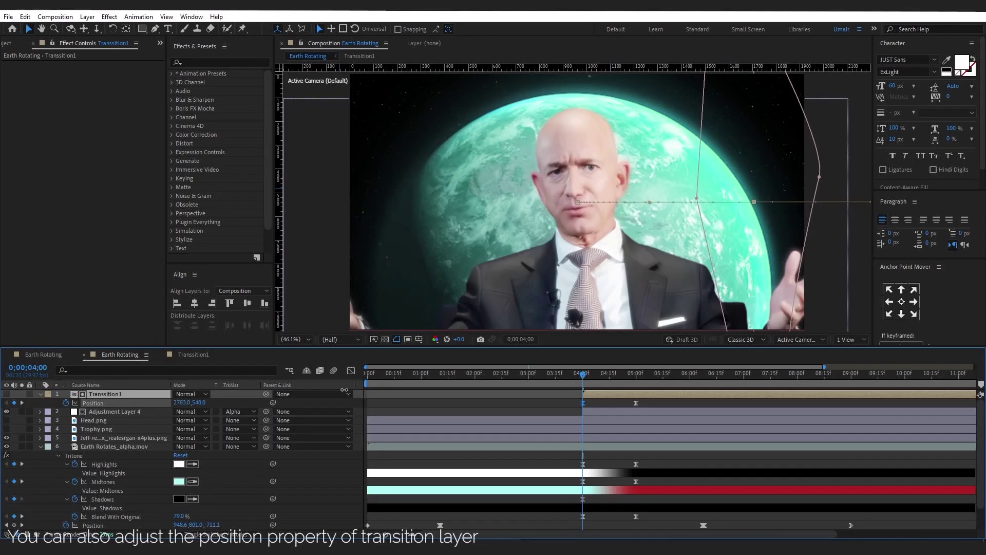
click(575, 467)
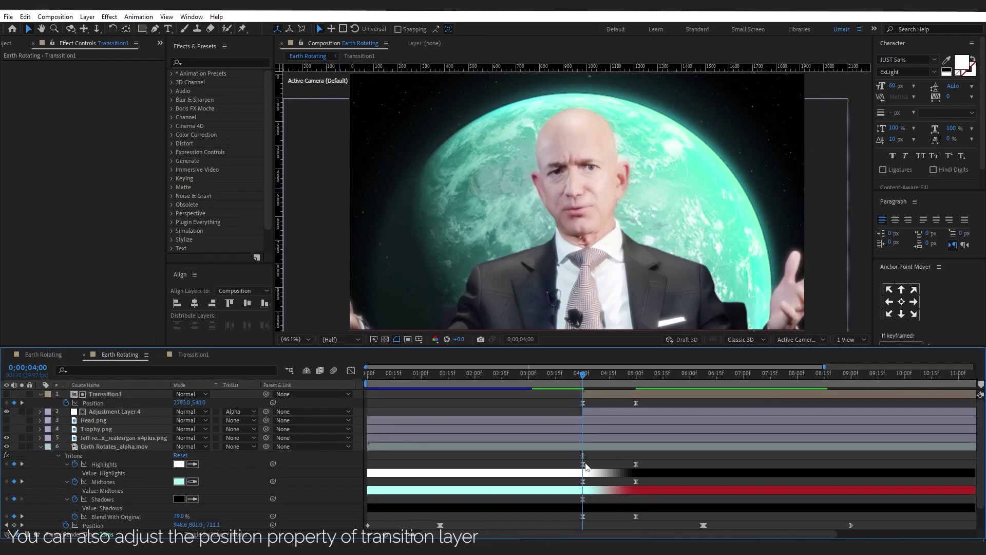
click(41, 393)
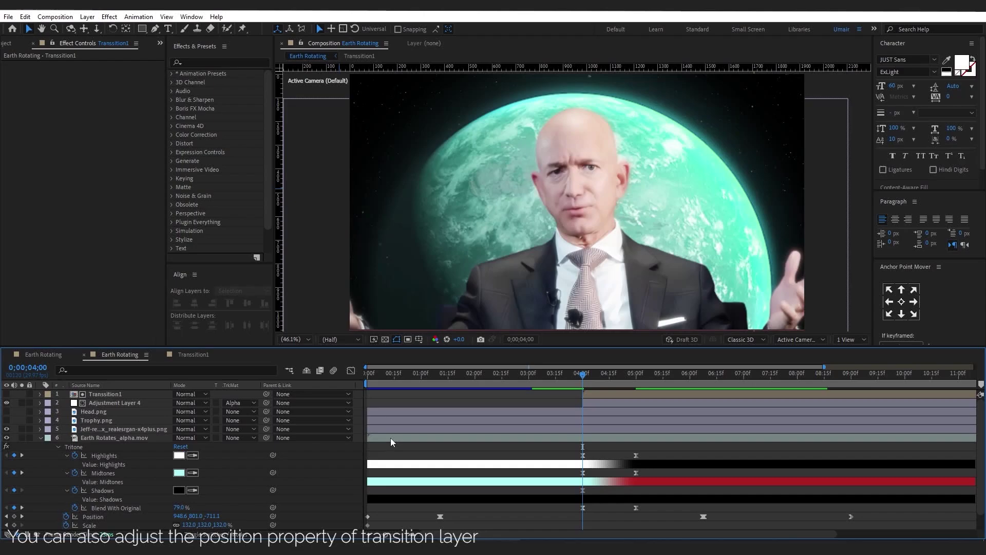
click(594, 440)
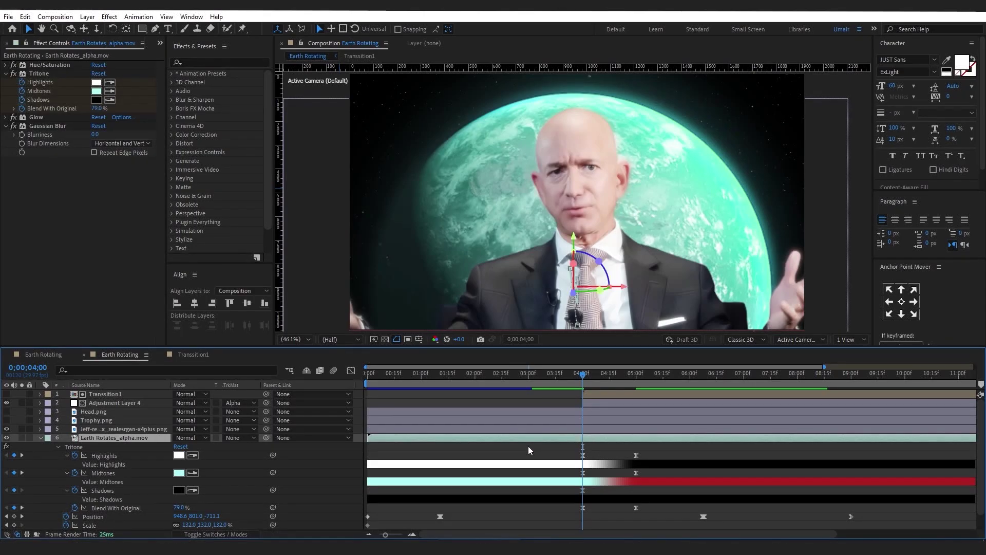
Step: Move the first Tritone Highlights keyframe from 04:00 to 04:08 and preview
drag(585, 374, 596, 374)
click(583, 455)
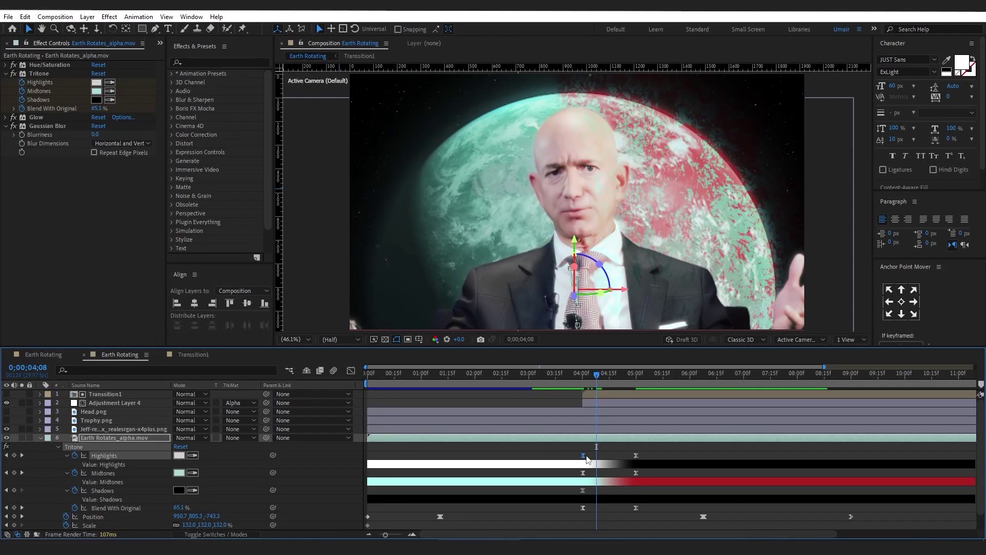
drag(587, 456, 625, 459)
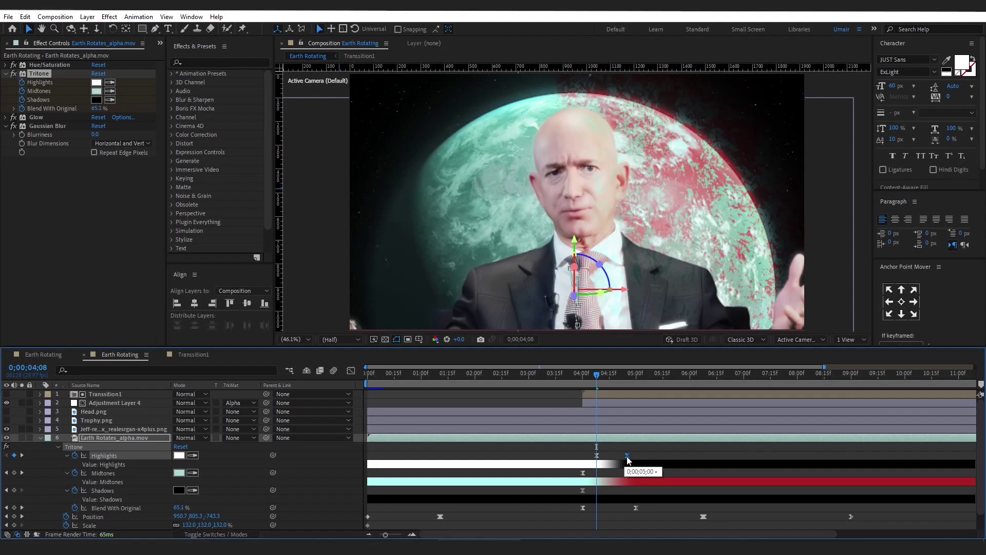
click(540, 375)
key(space)
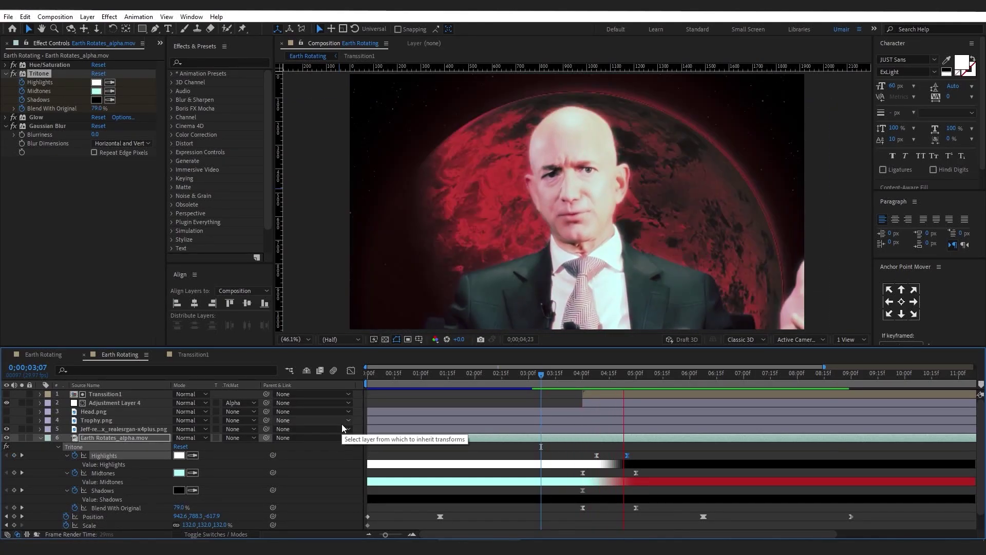
key(space)
Step: Collapse the layer properties and preview the composition from the start
click(582, 373)
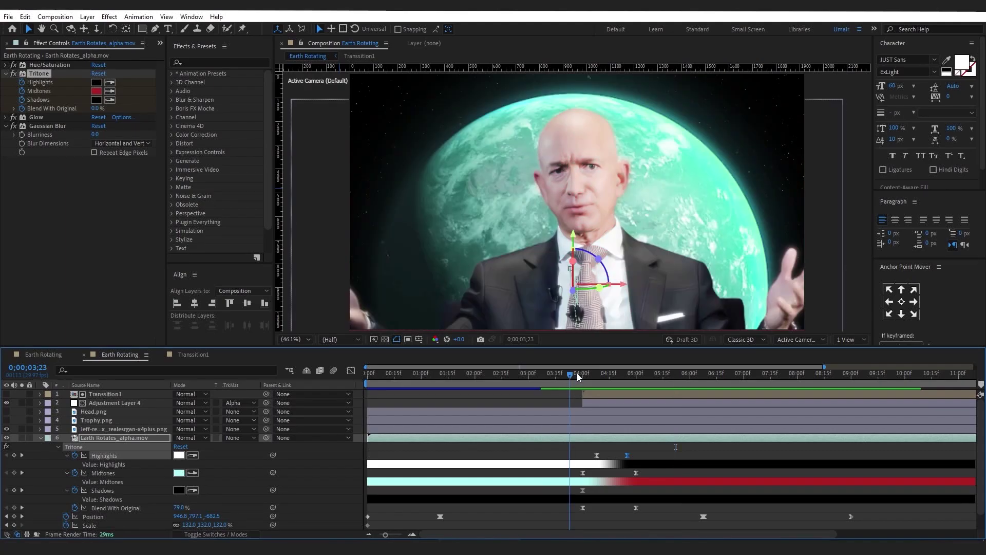
key(u)
click(464, 464)
drag(540, 384, 318, 396)
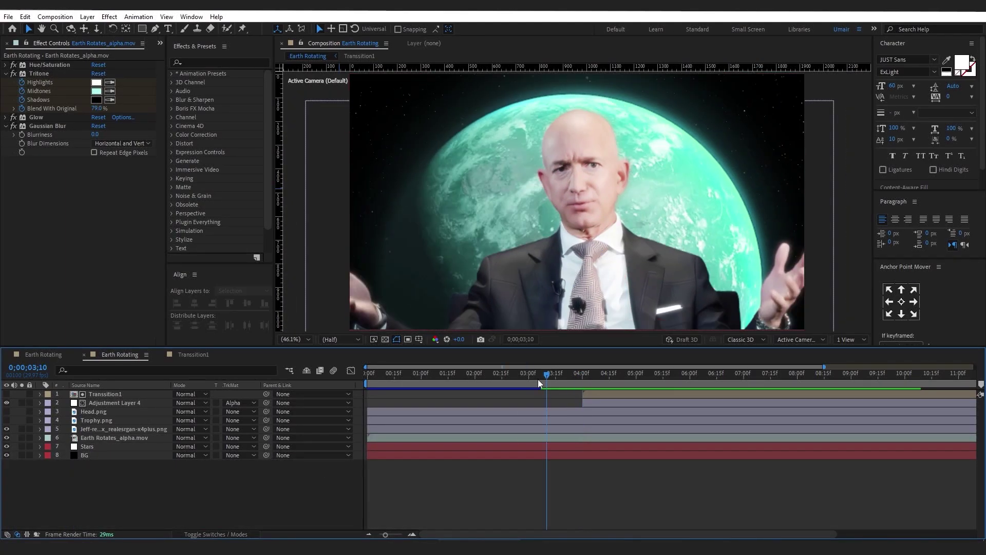
key(space)
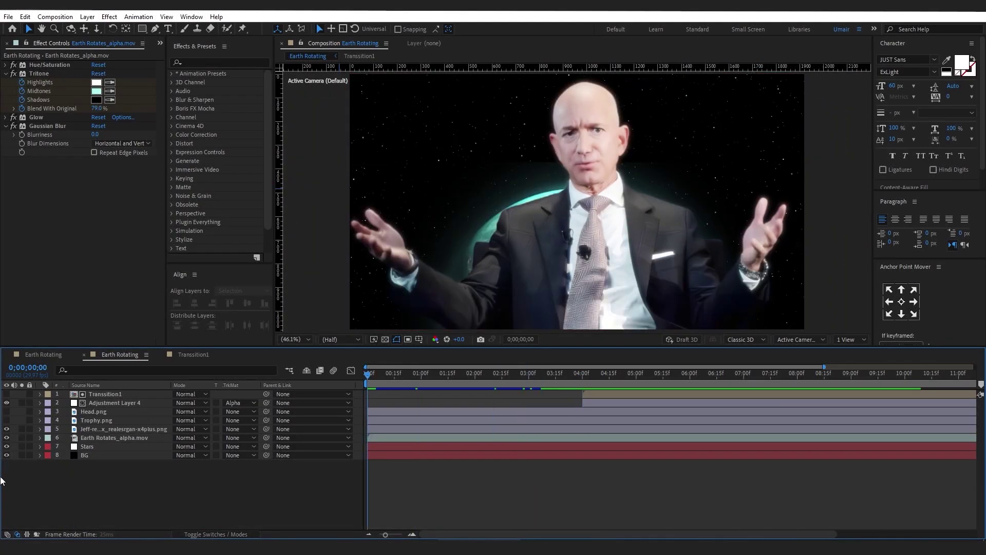
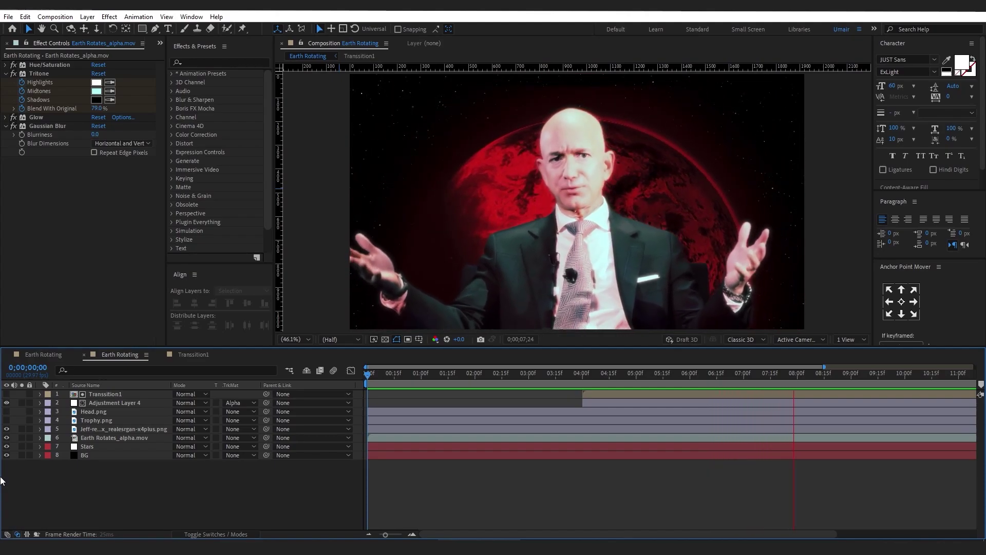
Step: Add a Gaussian Blur effect to the man's cutout layer at the first frame
key(space)
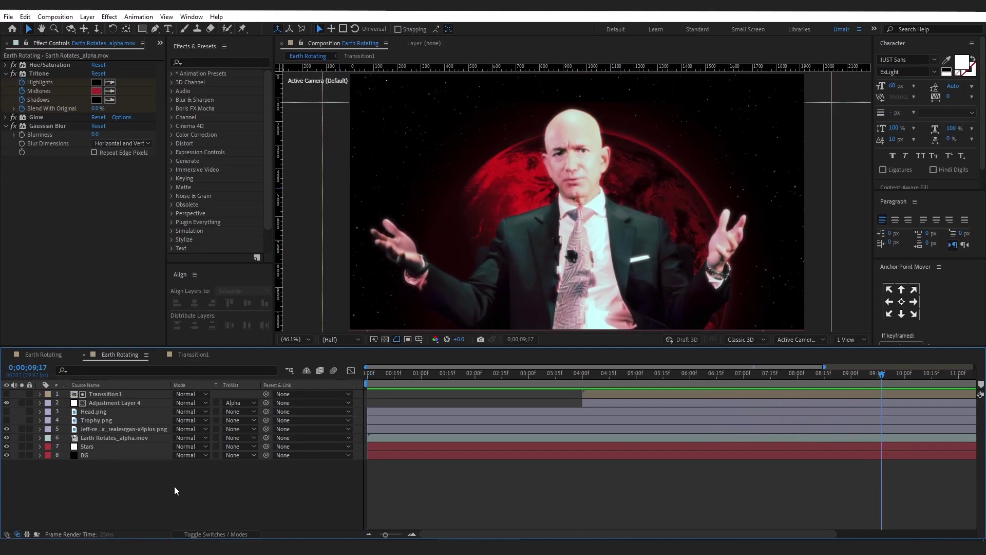
click(100, 430)
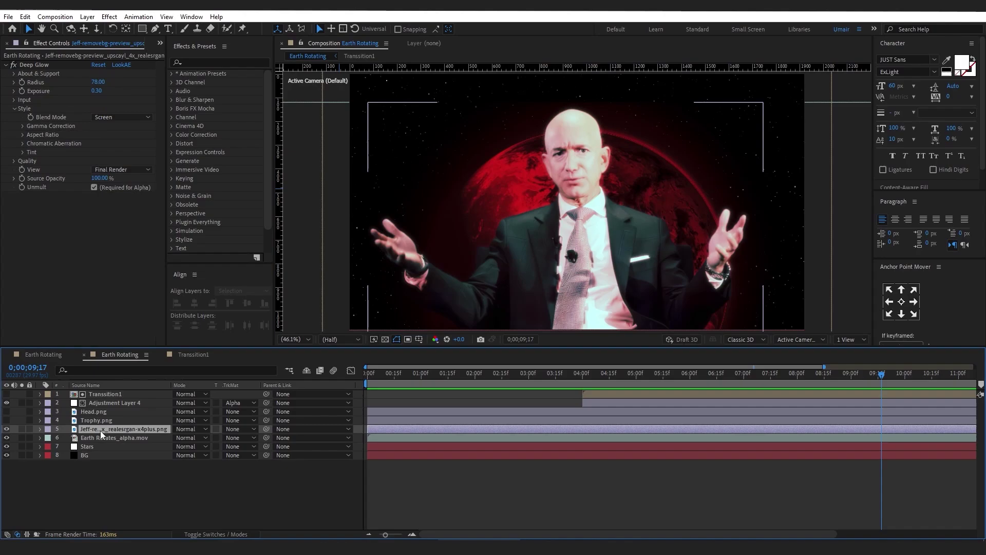
click(389, 375)
drag(383, 377, 359, 382)
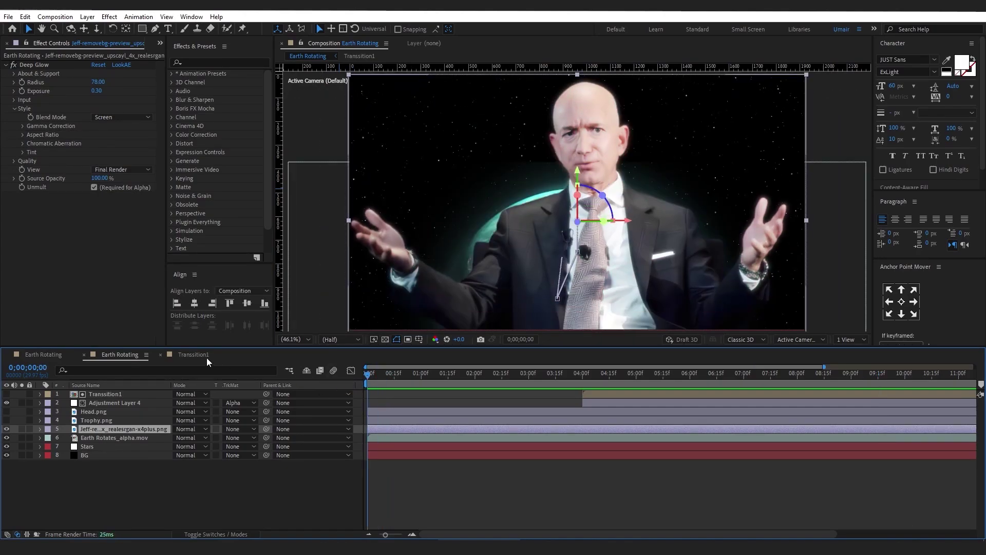
key(ctrl+space)
text(gau)
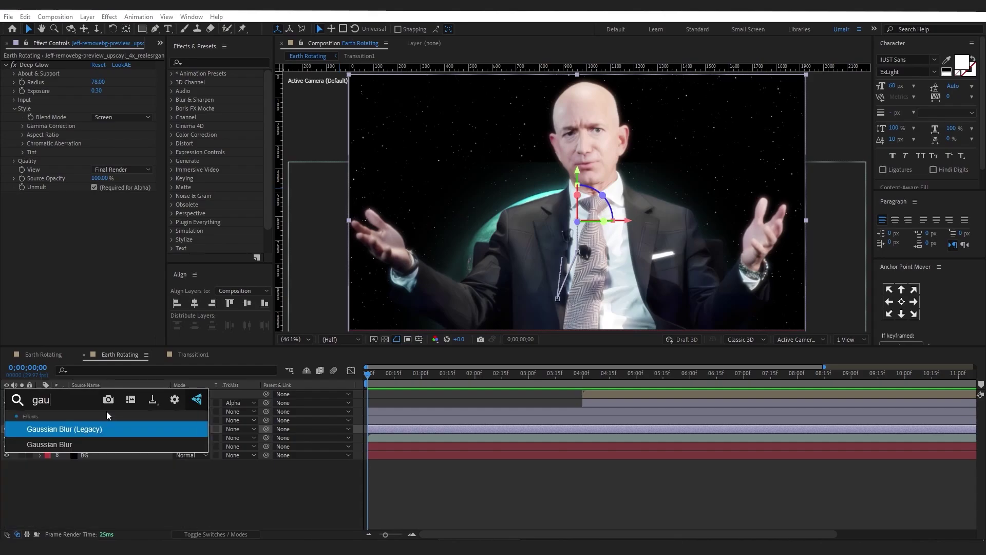
click(70, 444)
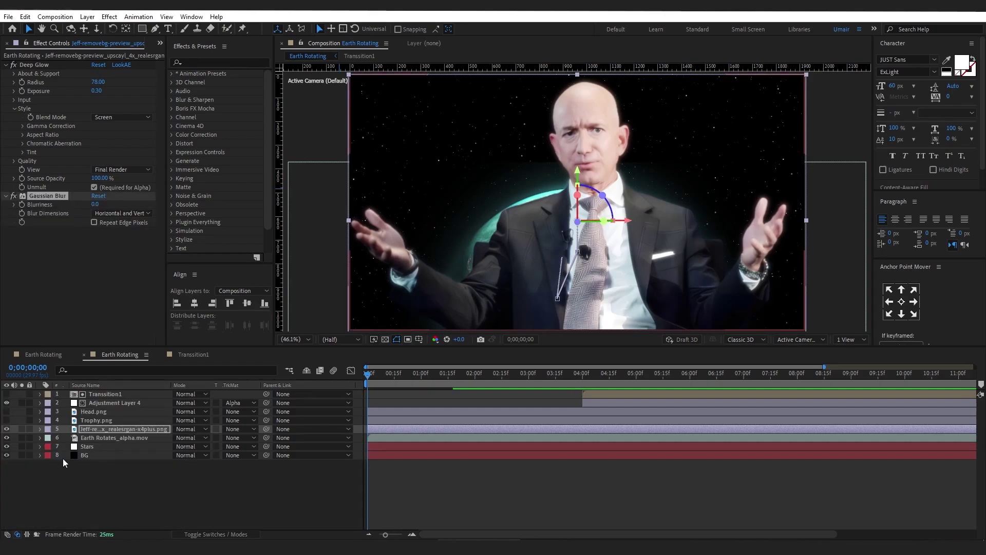
Step: Keyframe Blurriness at 0 at one second and 26.2 at the first frame, then preview
click(22, 204)
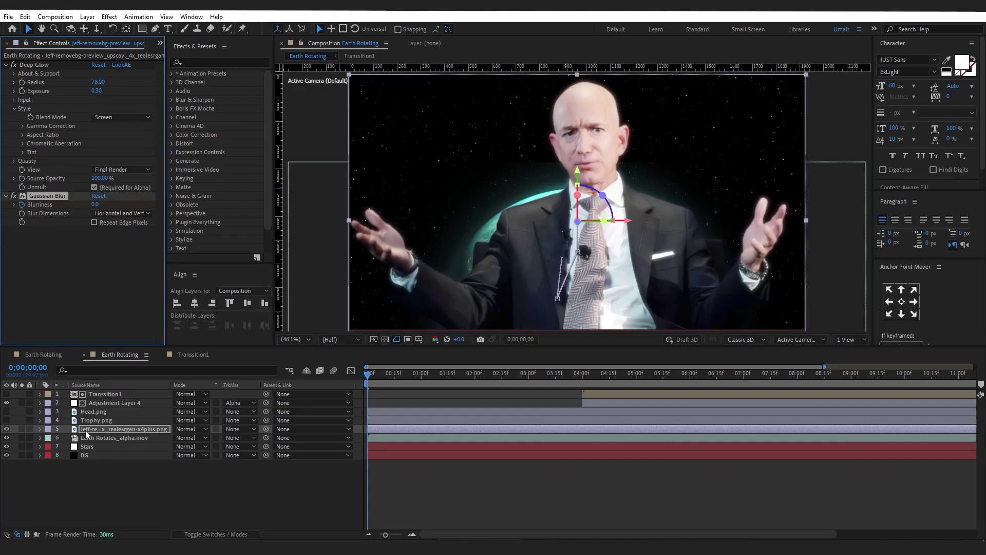
click(86, 430)
key(u)
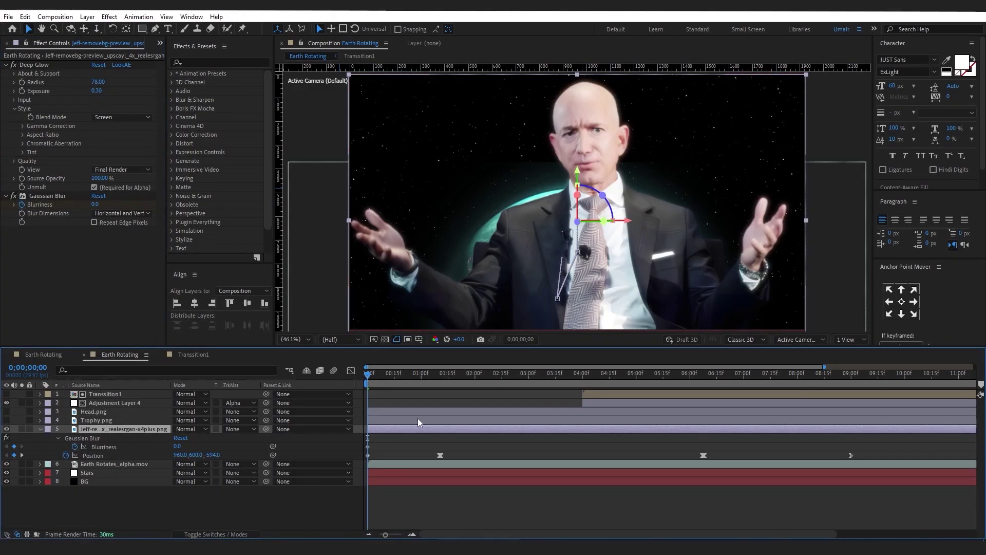
drag(417, 377, 422, 377)
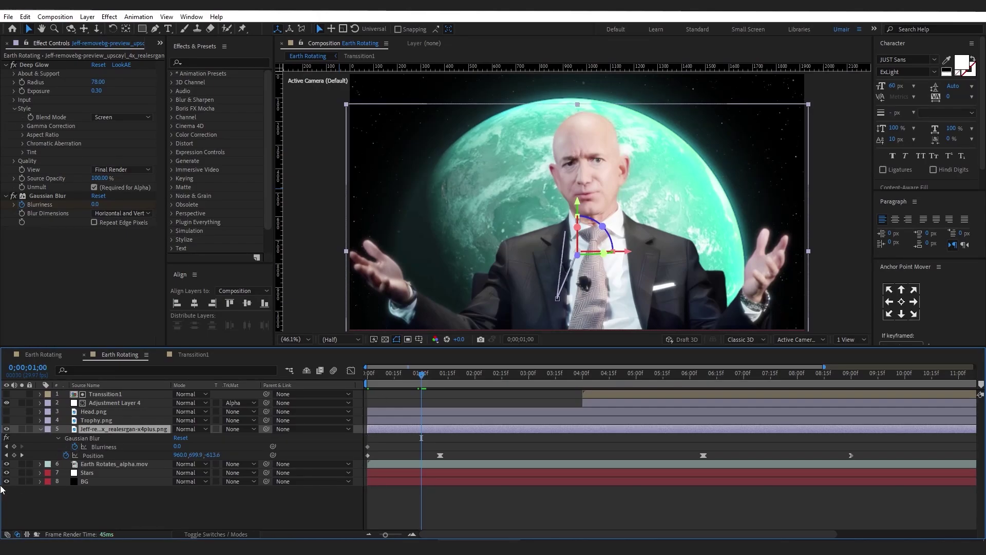
click(15, 447)
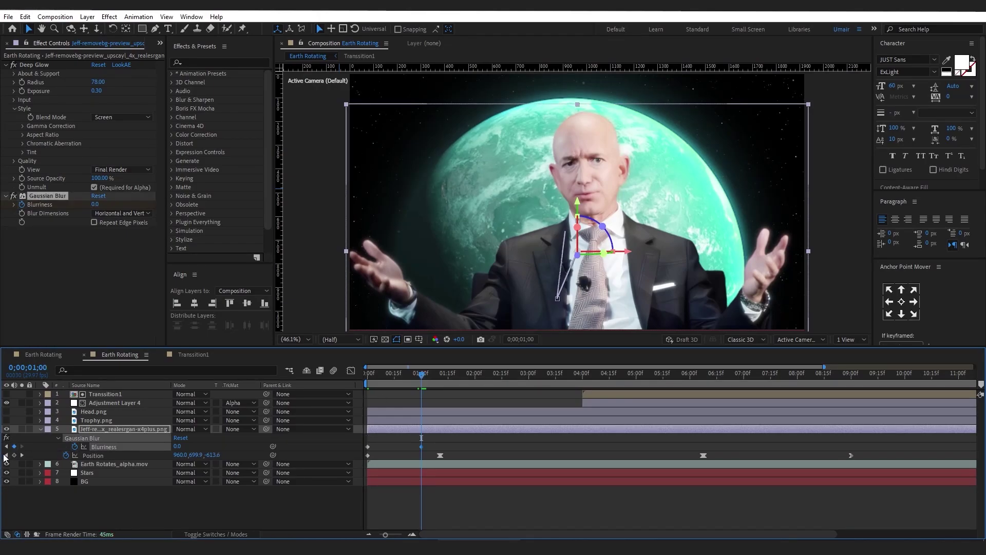
key(Home)
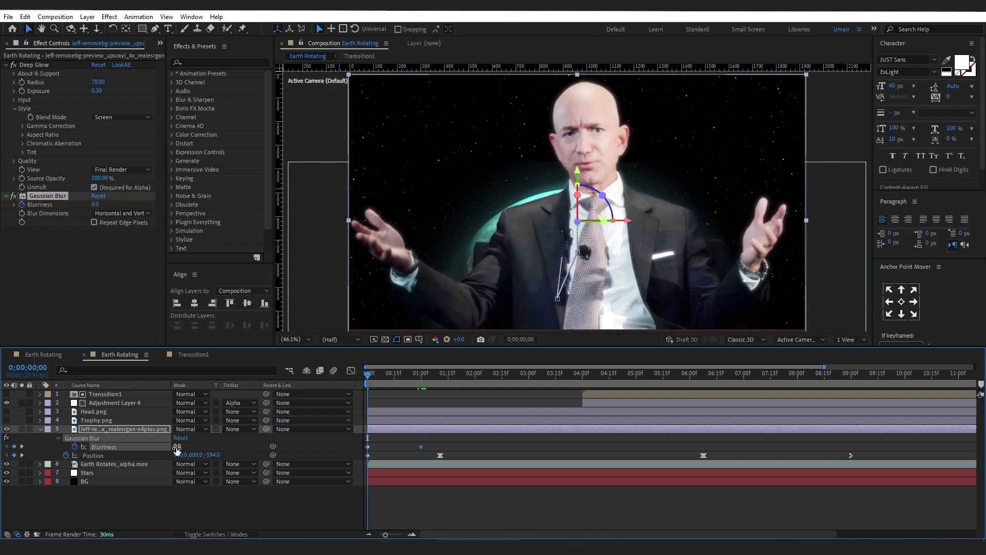
drag(177, 447, 259, 450)
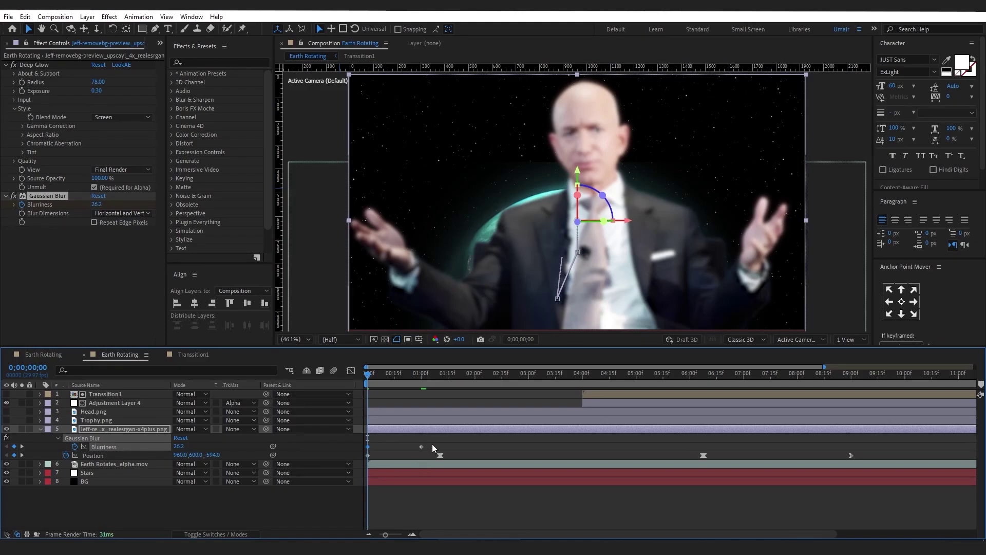
drag(430, 444, 353, 449)
click(537, 437)
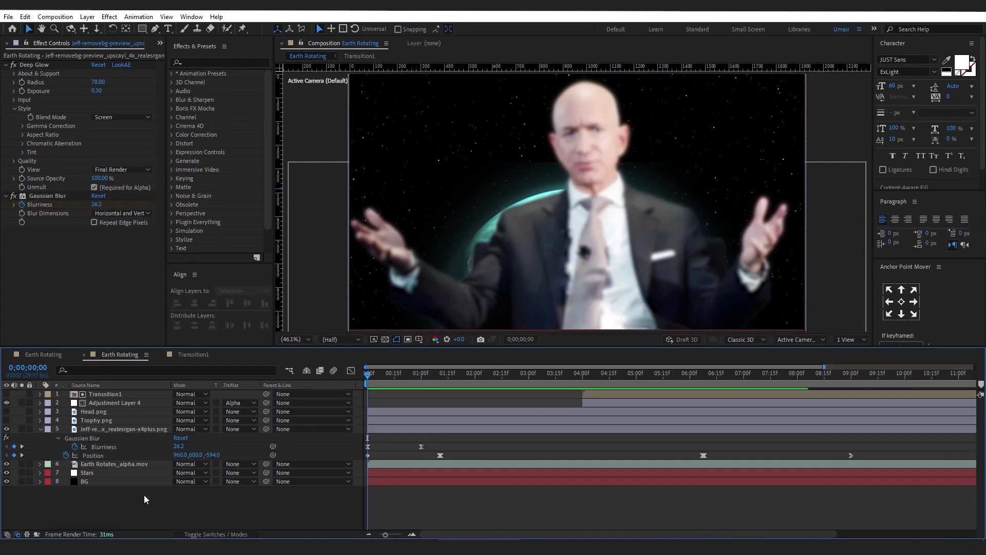
key(space)
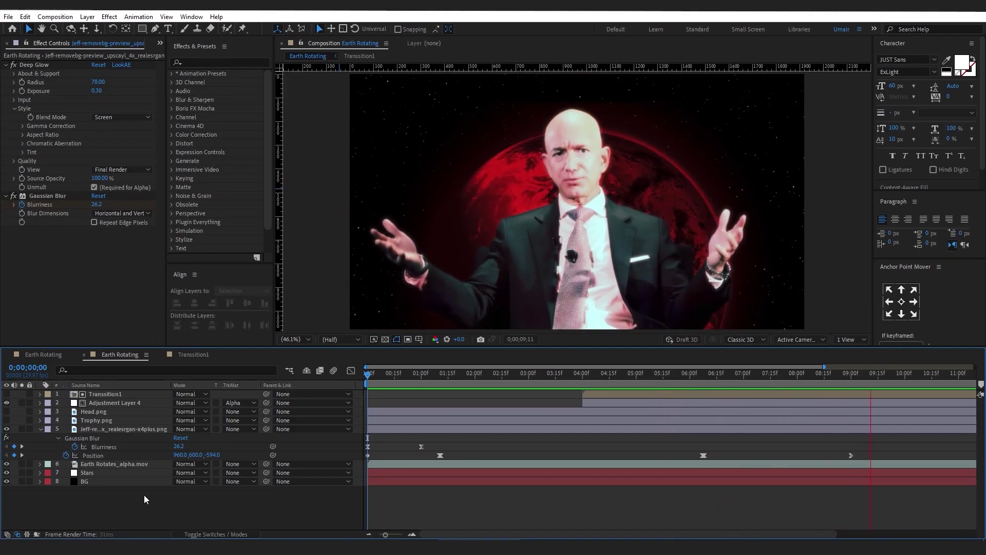
Step: Keyframe the earth's scale from 132% at 6;08 to 163% at 9;00 with easy ease
key(space)
click(88, 440)
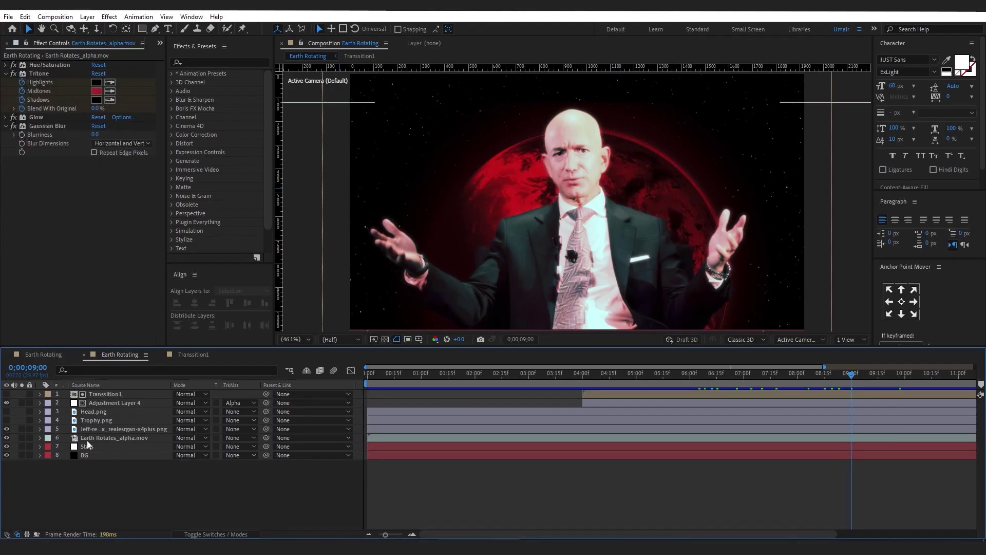
click(90, 439)
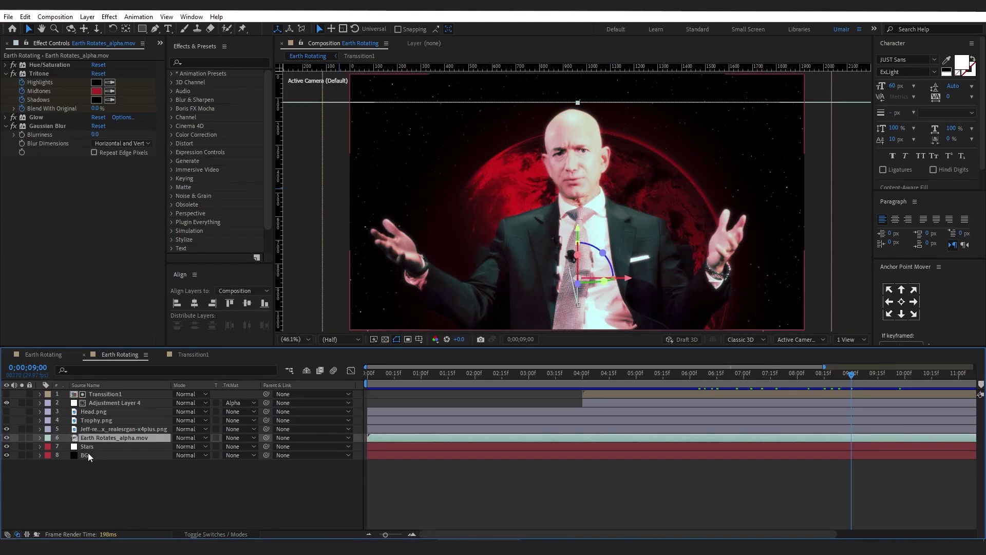
key(s)
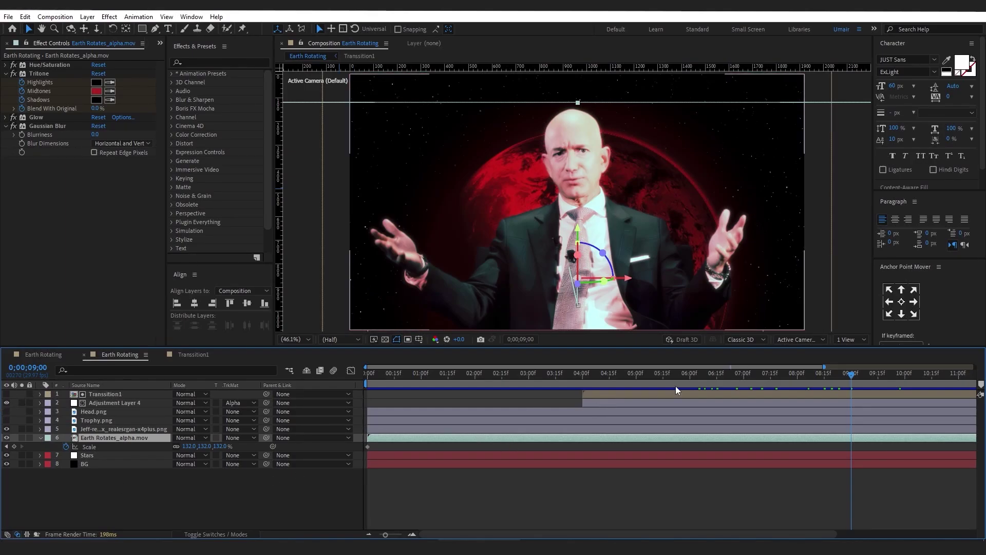
click(691, 374)
drag(701, 375, 704, 379)
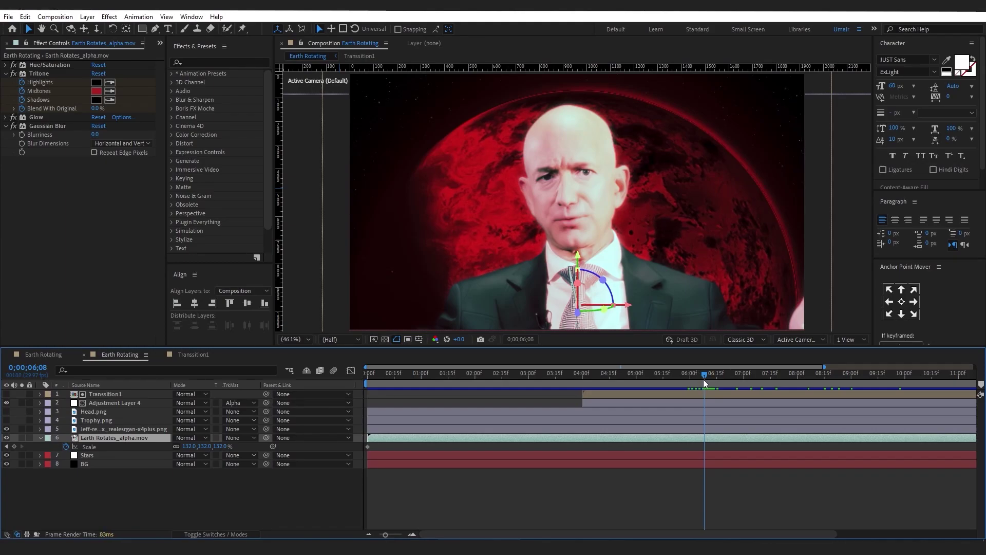
click(14, 446)
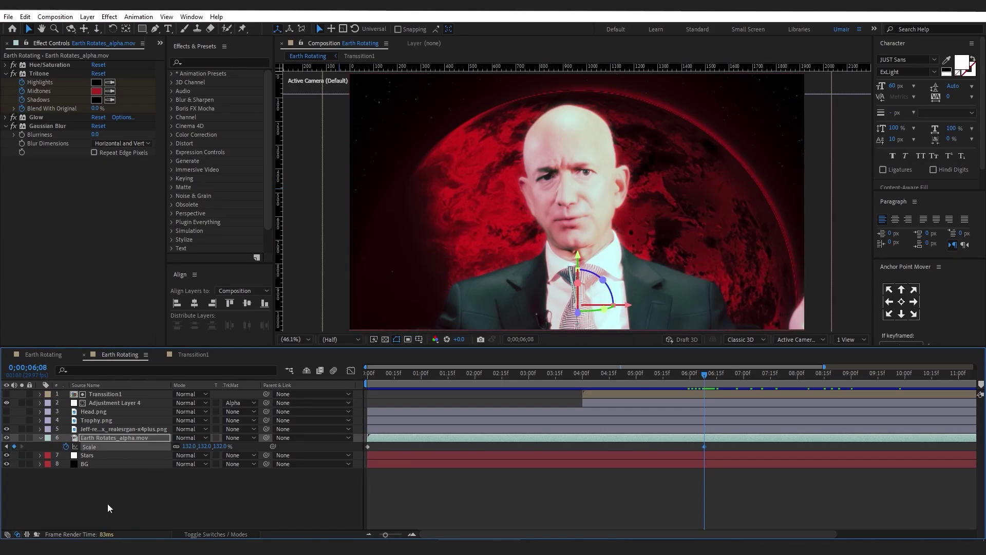
drag(842, 383, 852, 381)
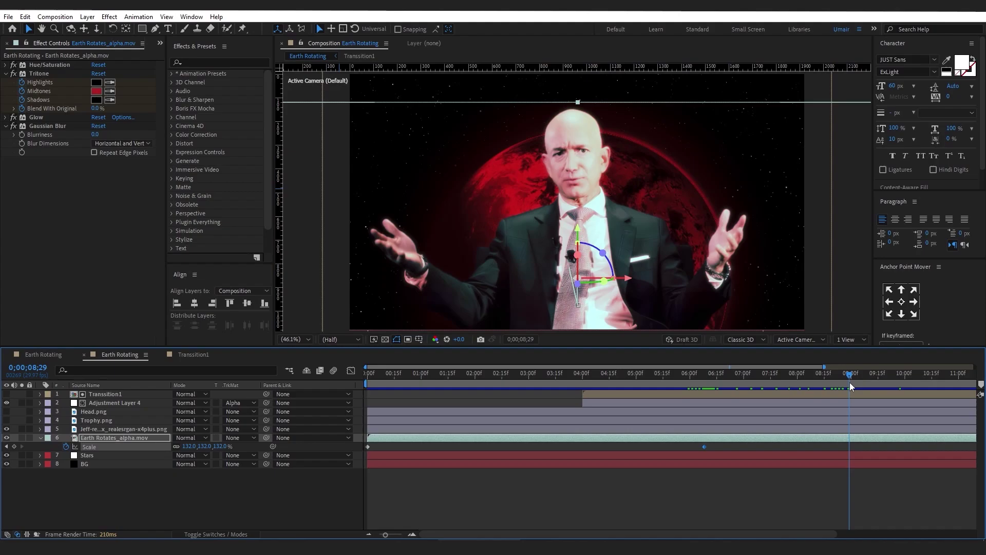
click(189, 446)
text(163)
key(Return)
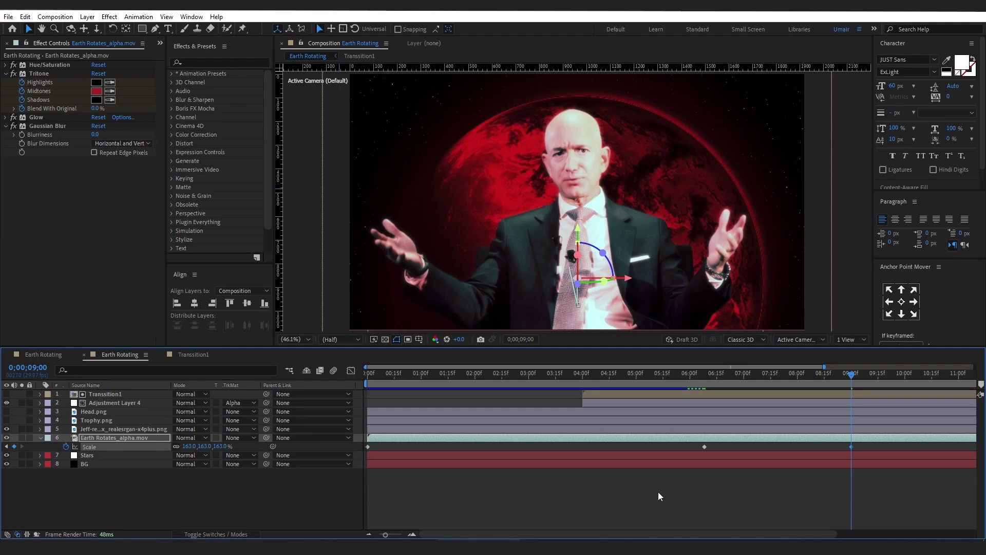
drag(689, 446, 877, 467)
key(F9)
click(646, 510)
Step: Keyframe the earth's opacity from 100% down to 79% at nine seconds
click(745, 376)
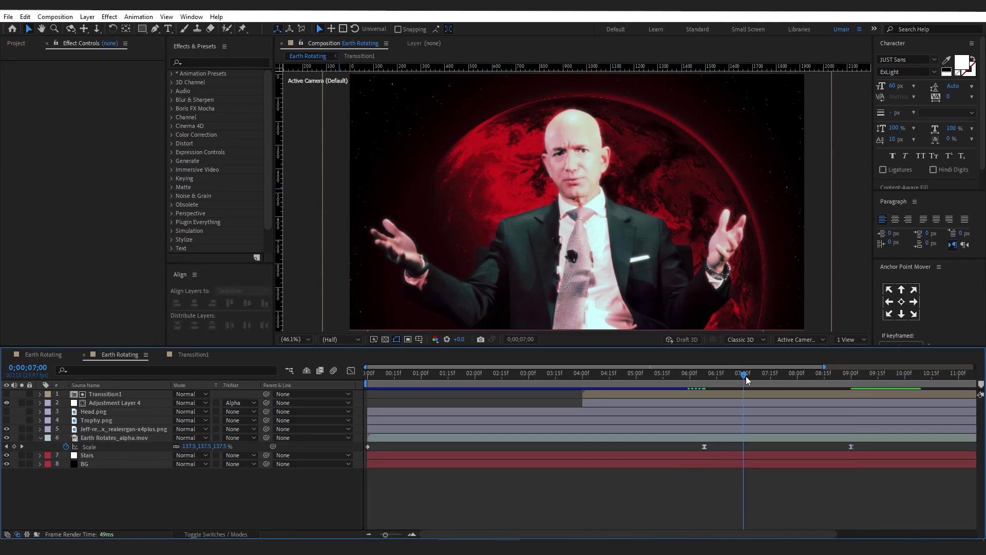
drag(746, 377, 768, 379)
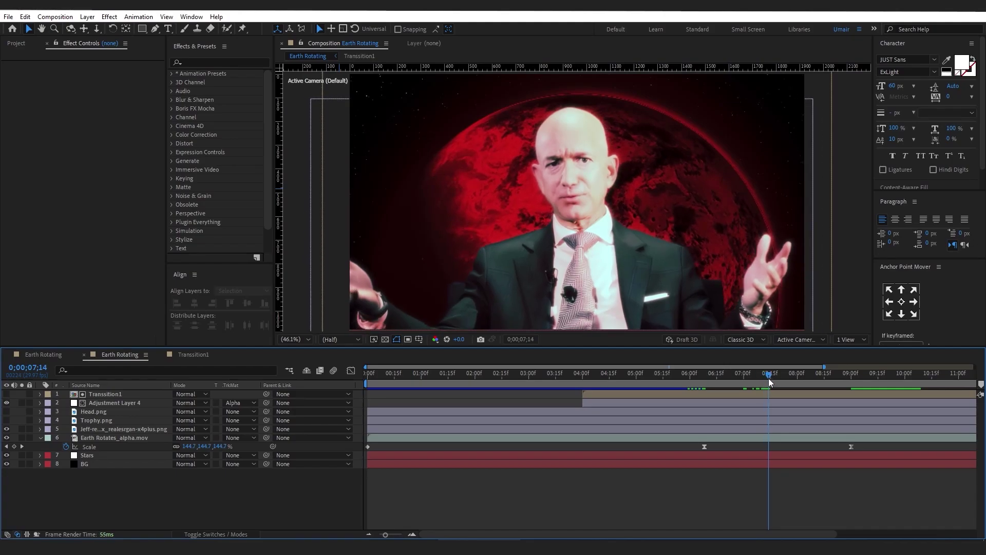
click(94, 437)
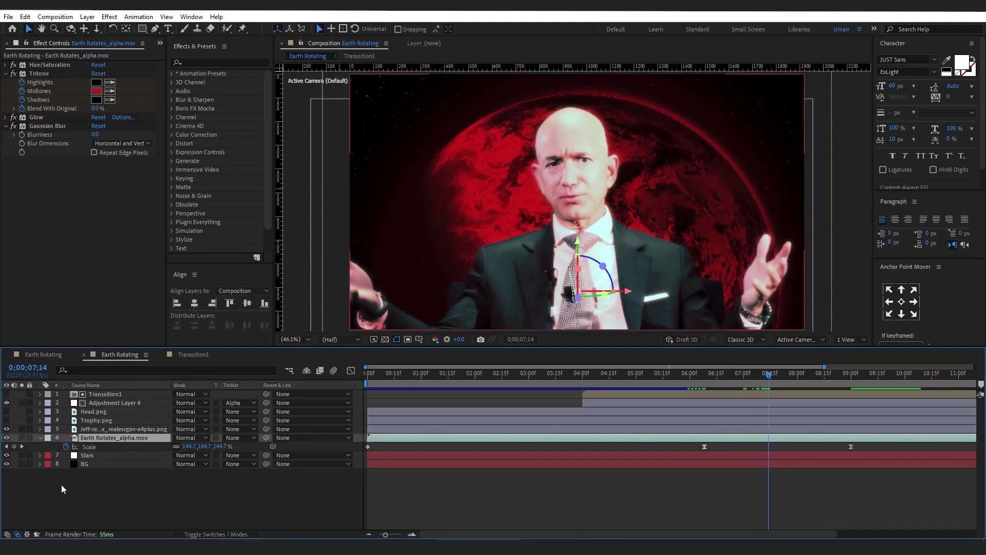
key(shift+t)
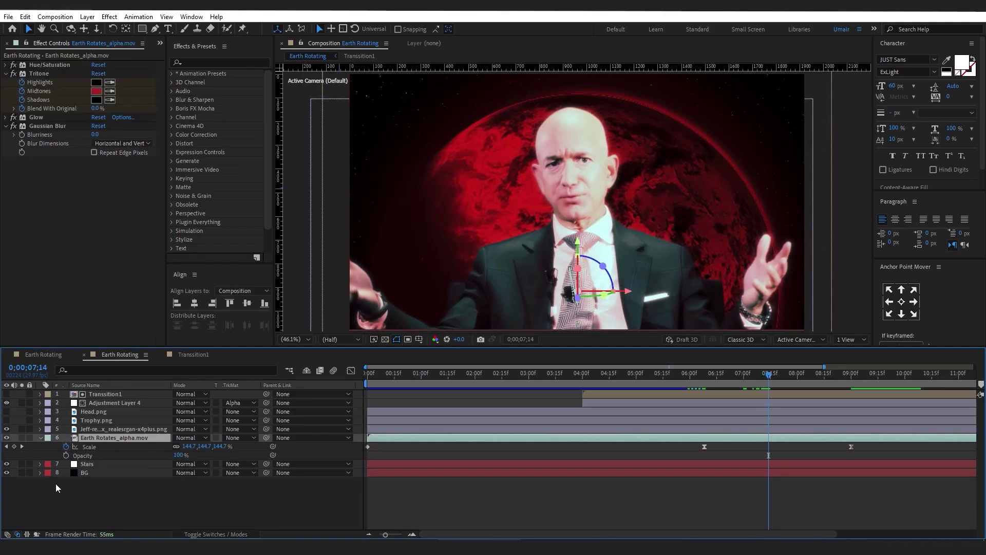
click(65, 455)
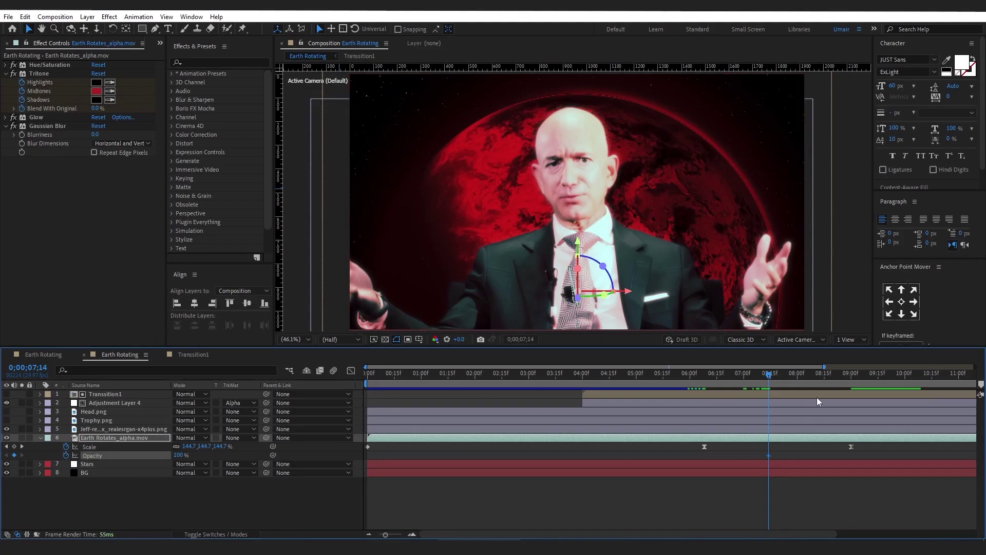
drag(826, 374, 851, 374)
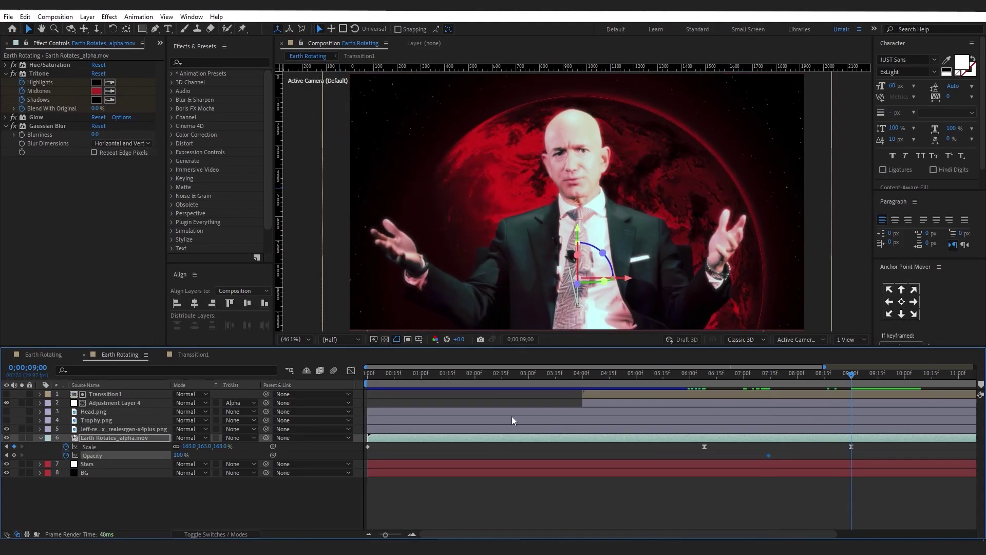
drag(177, 455, 166, 461)
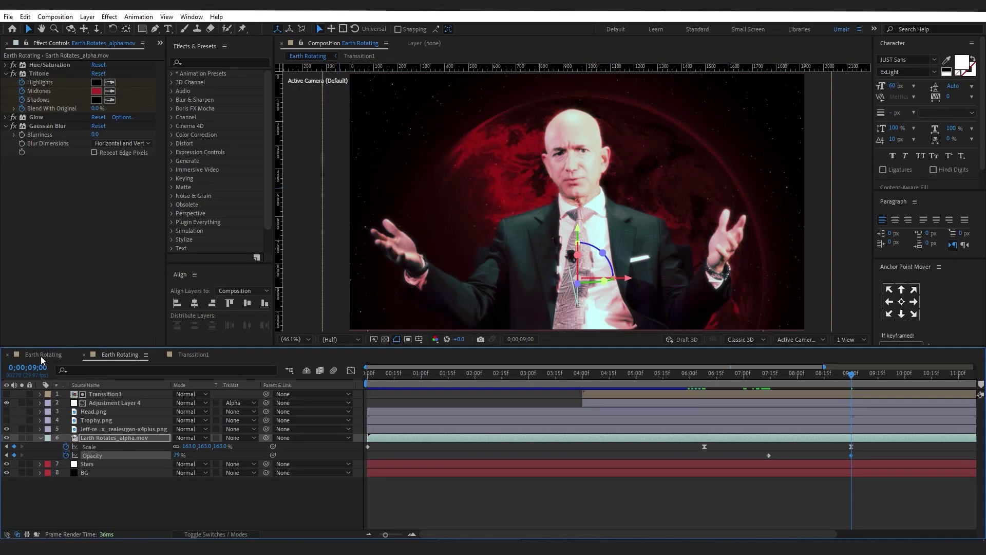
Step: Order and show Trophy.png and Head.png, start both at 7;11, and label them green
key(u)
drag(92, 411, 90, 421)
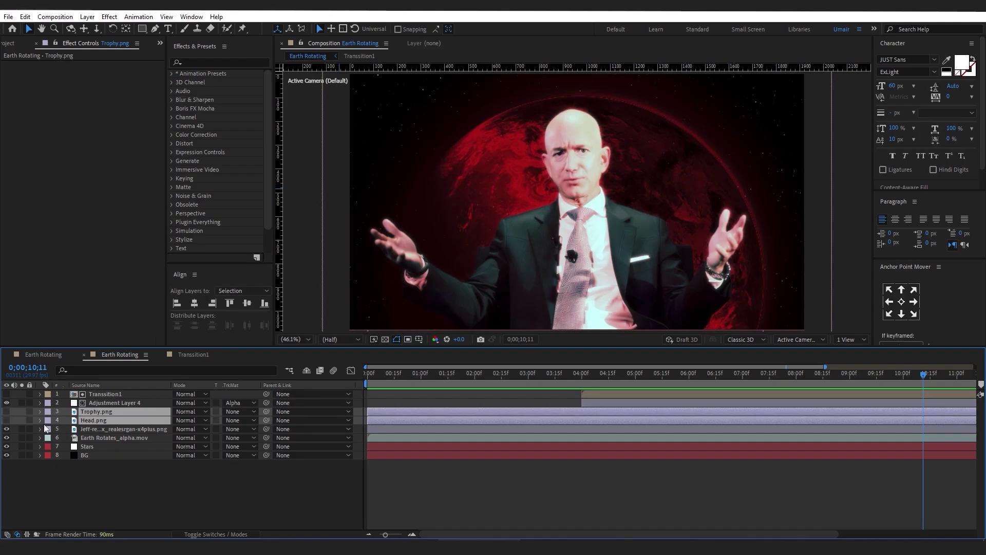
drag(7, 412, 6, 420)
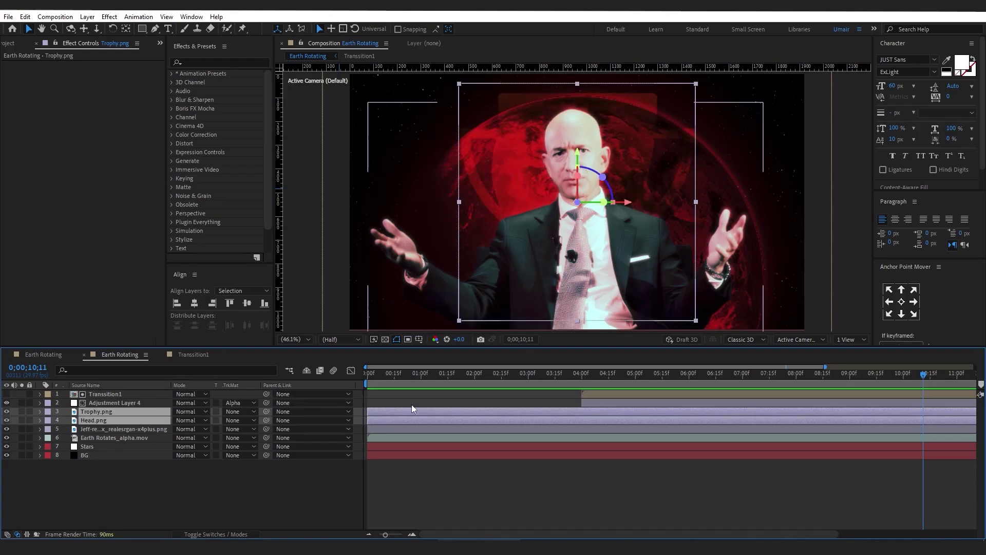
drag(741, 377, 762, 377)
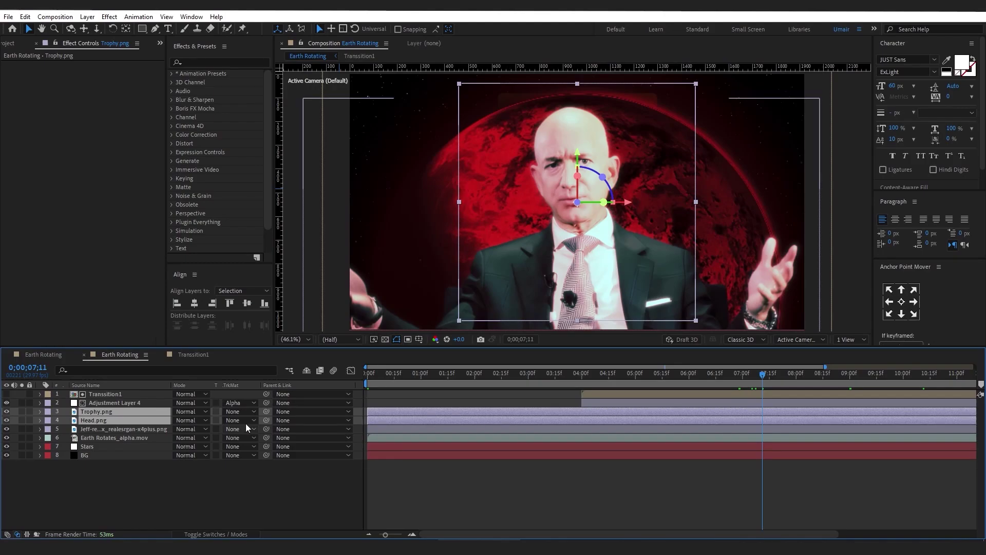
drag(378, 419, 769, 421)
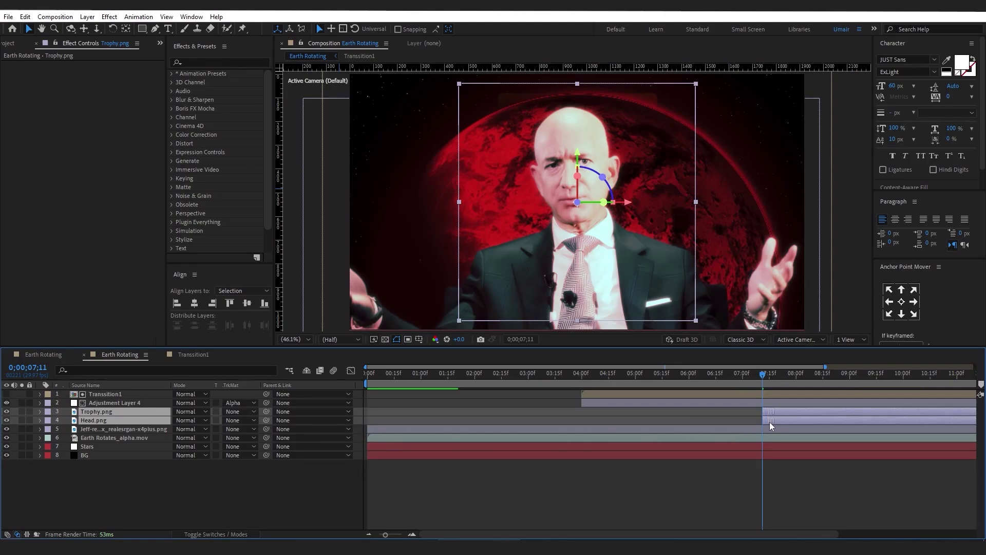
click(48, 420)
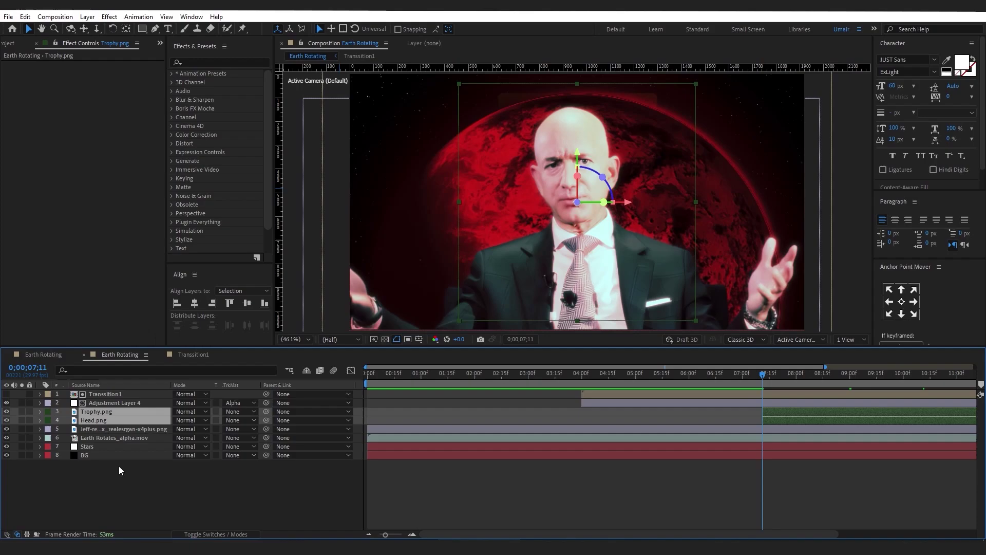
Step: Keyframe the trophy's position from 1210,540,-2509 at 7;11 to 1430,540,-423 at 9;00
key(p)
click(119, 495)
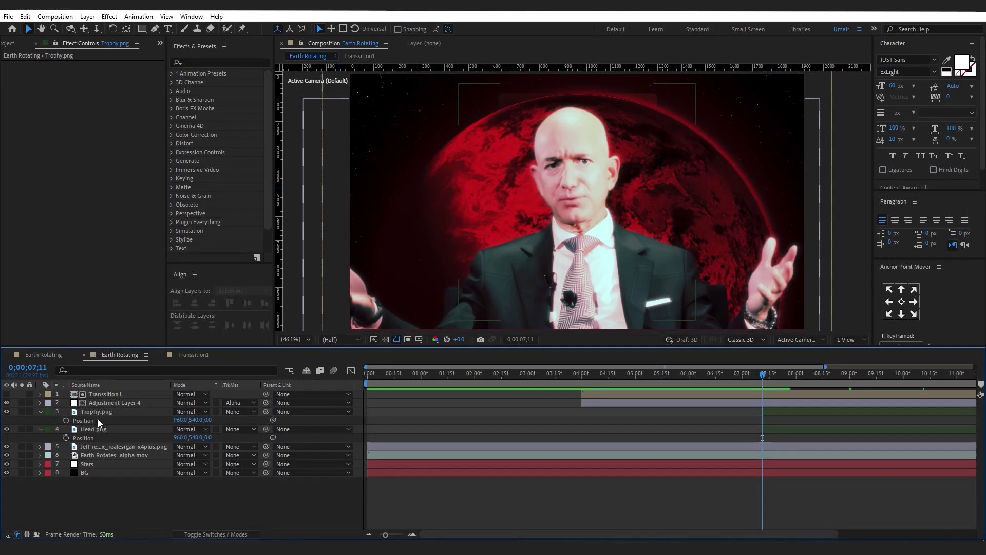
click(91, 409)
click(66, 420)
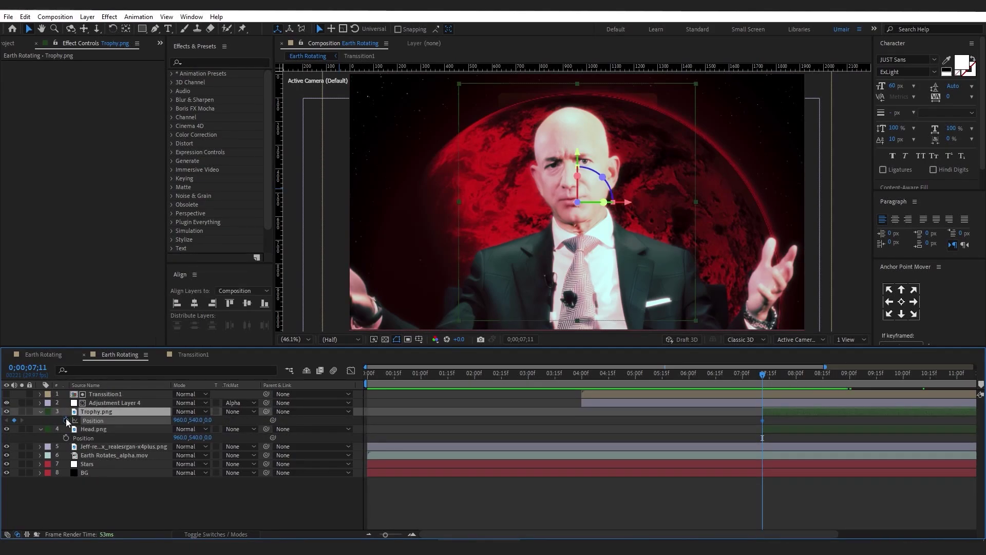
click(180, 421)
text(1210)
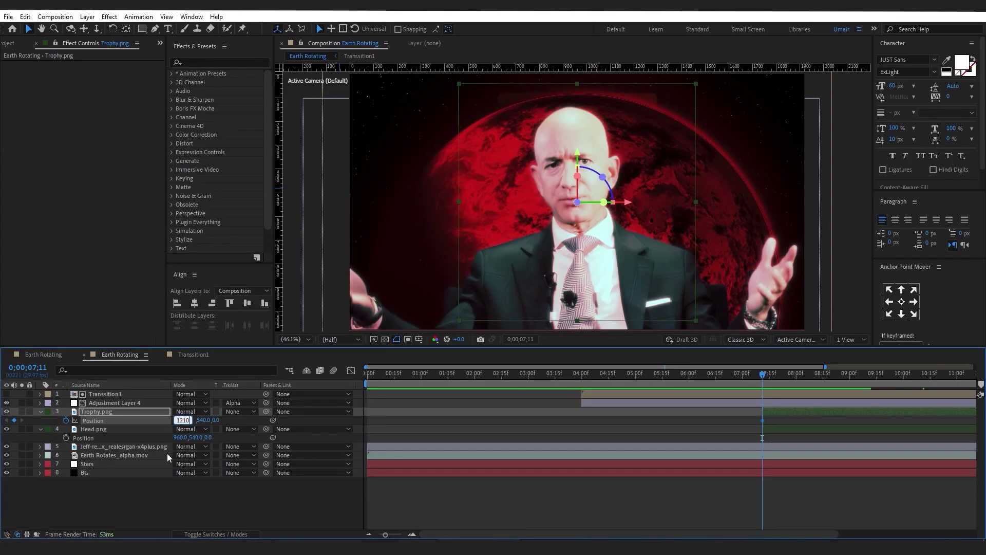
key(Tab)
key(Tab)
text(-)
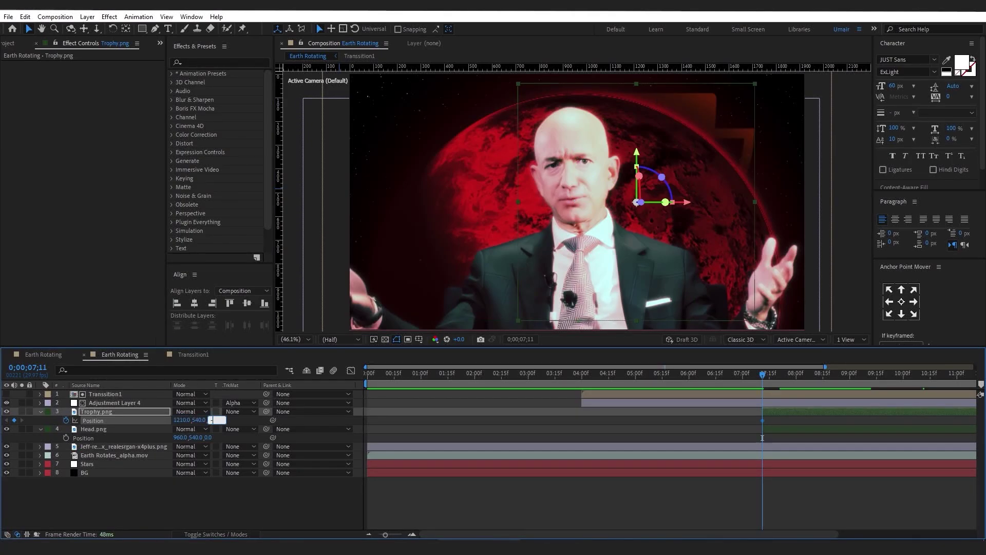
text(2509)
key(Return)
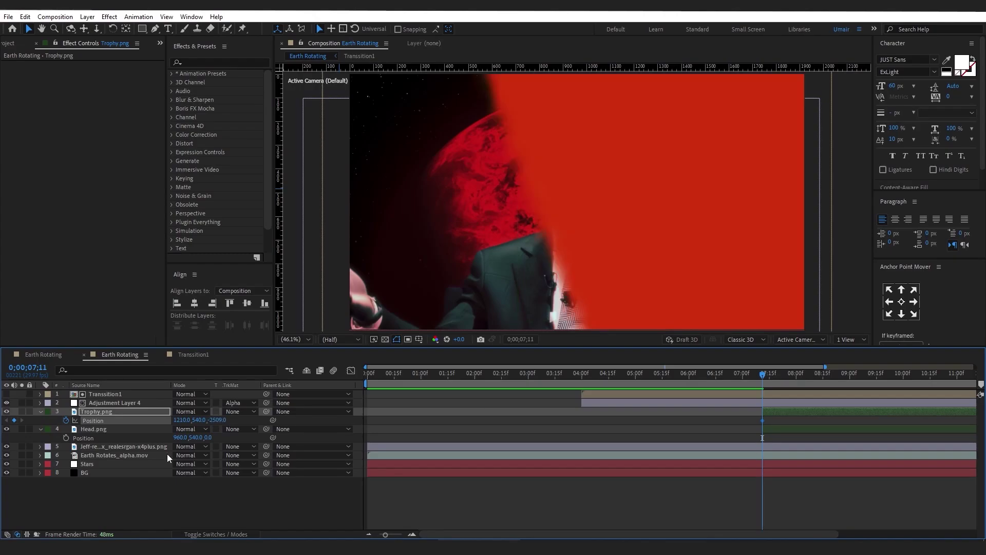
mouse_move(828, 379)
mouse_down()
mouse_move(857, 389)
mouse_move(849, 390)
mouse_up()
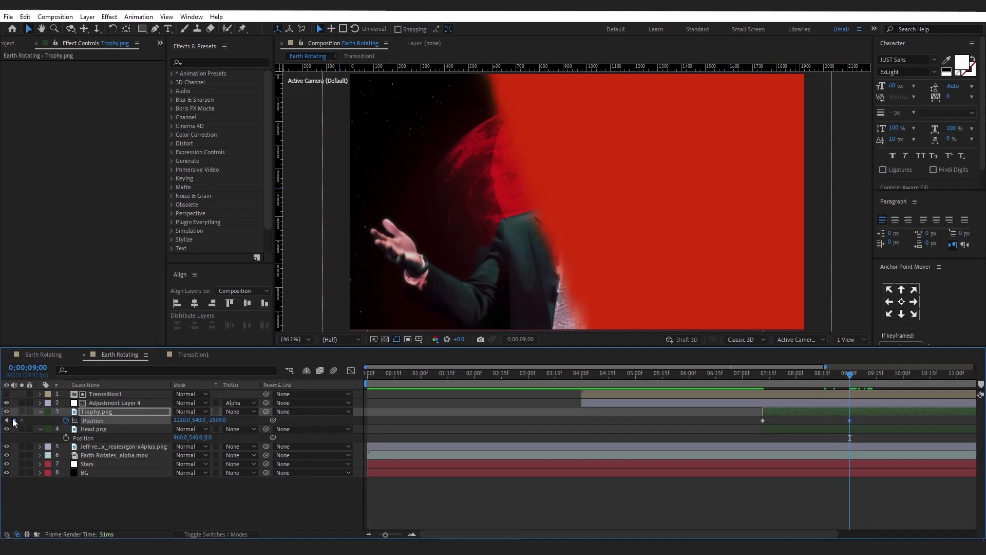
key(ctrl+z)
click(199, 419)
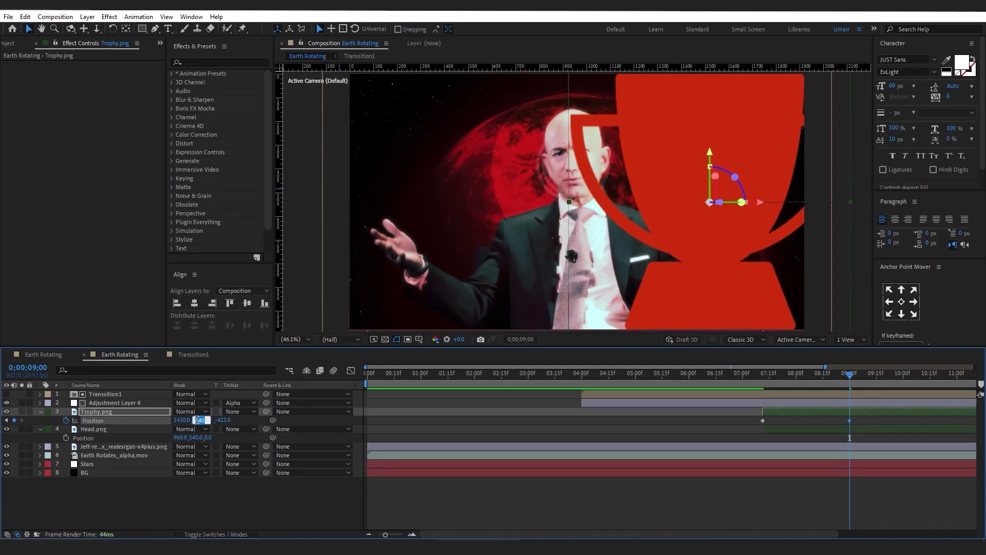
key(Return)
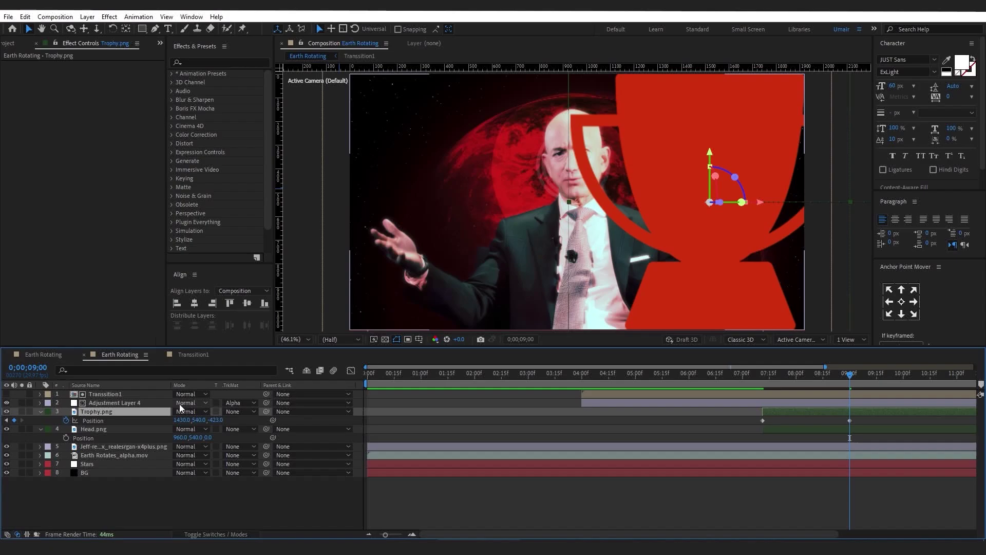
Step: Scale the trophy to 43% and add an expression to its Position
key(shift+s)
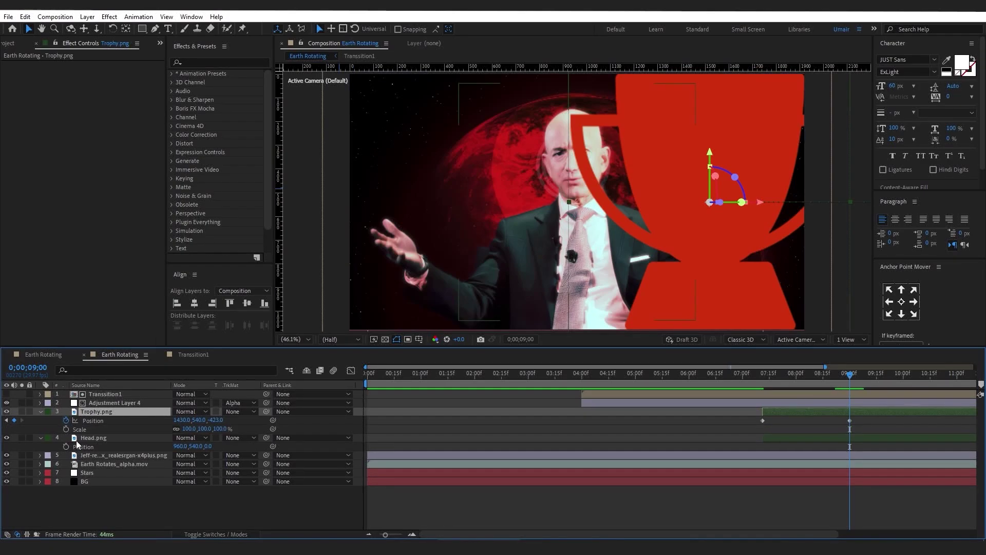
click(189, 428)
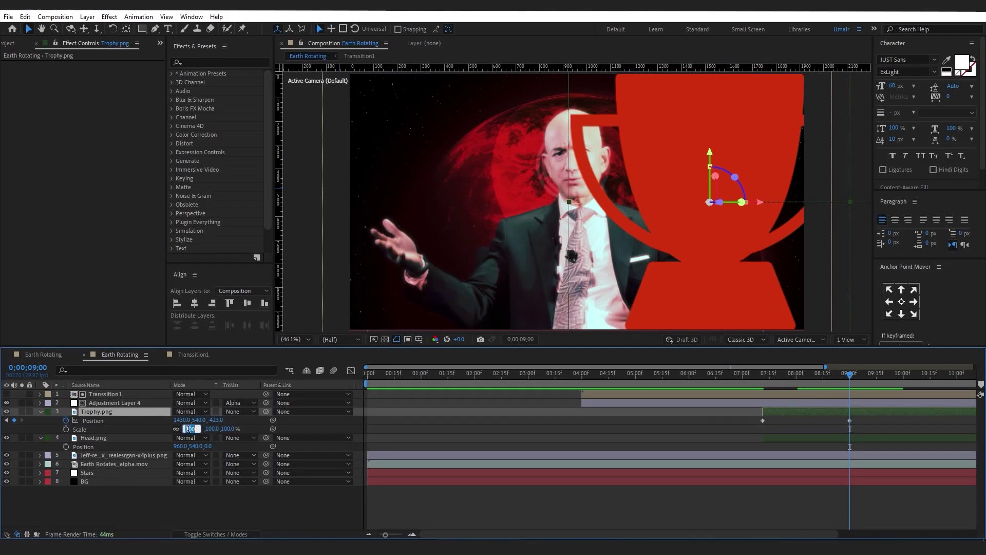
text(43)
key(Return)
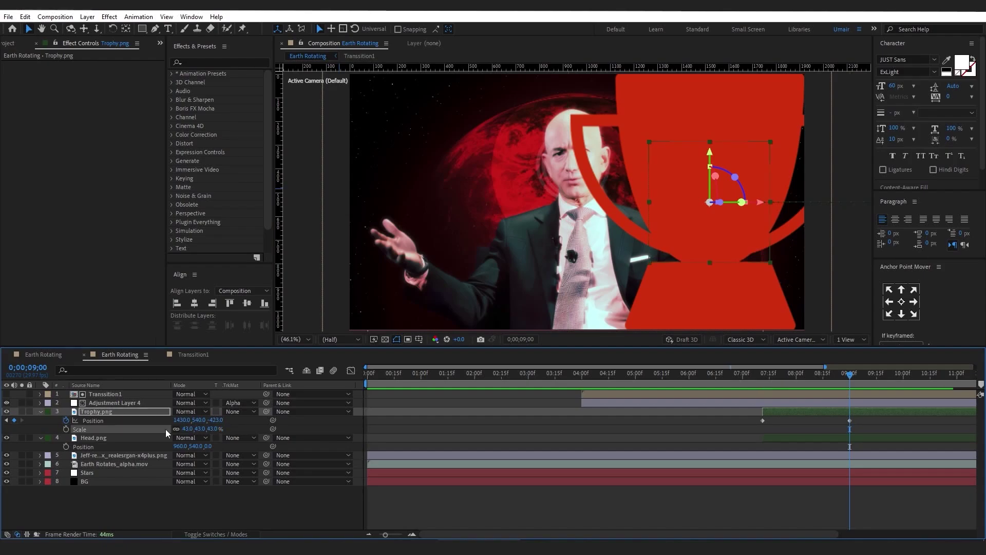
alt+click(66, 420)
Step: Enter wiggle(1.5,15) as the trophy's Position expression
text(wi)
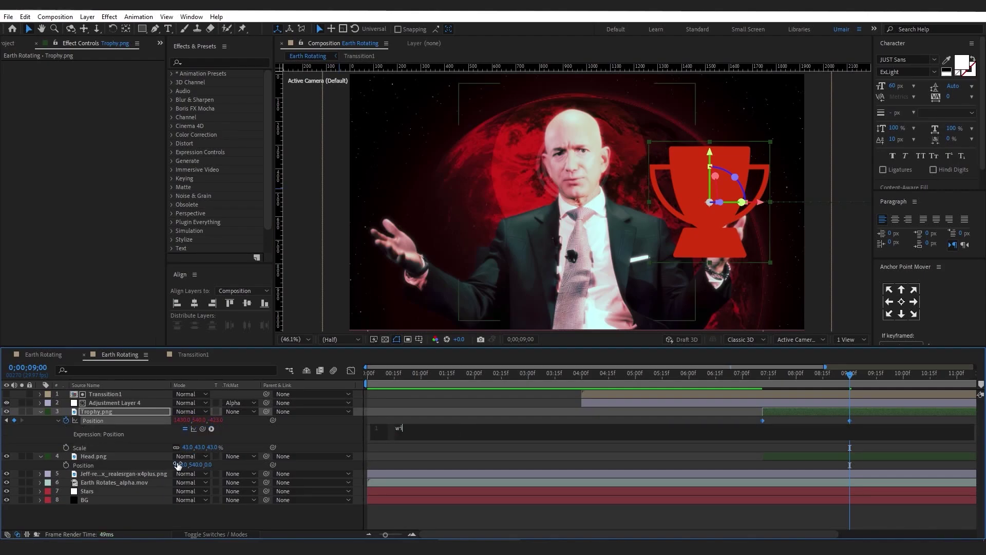
text(gg)
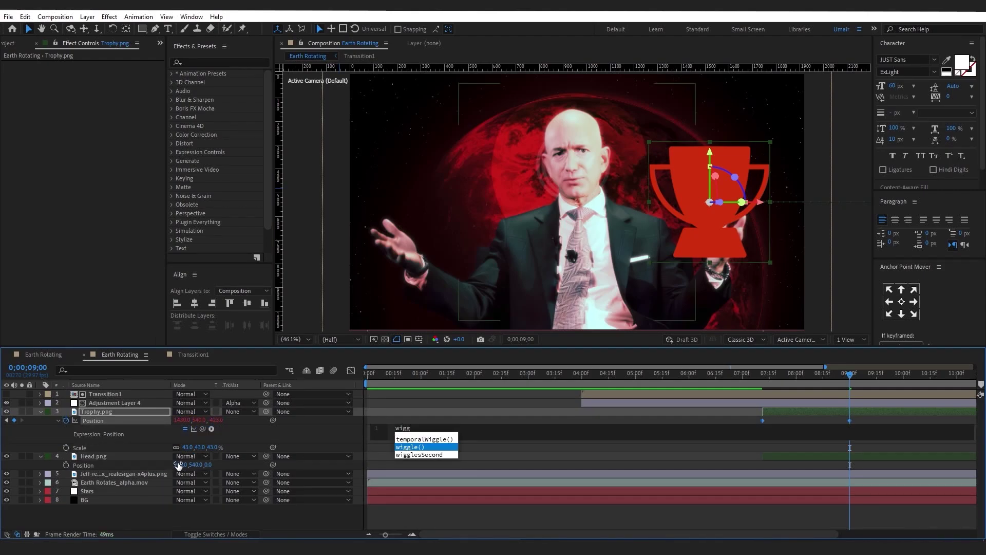
key(Return)
text(1.5,15)
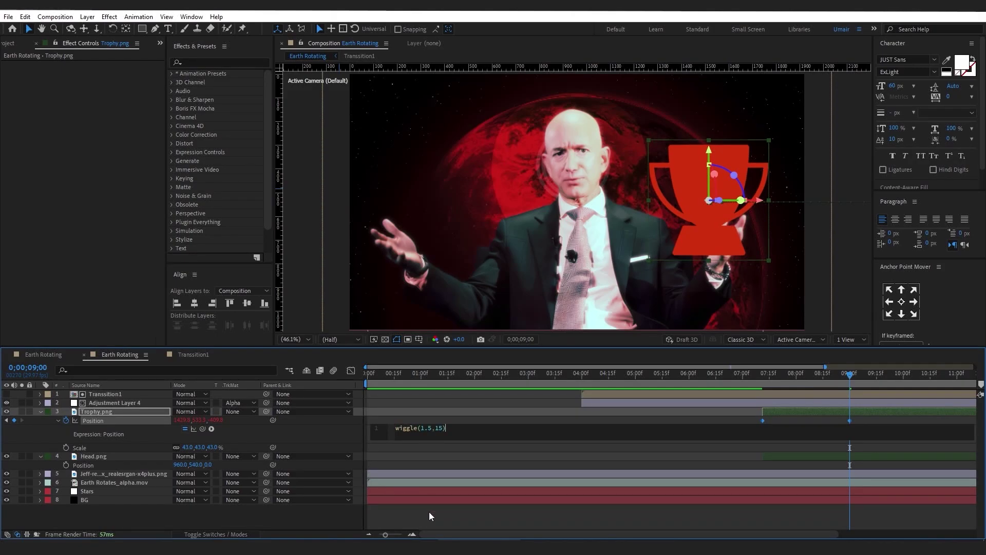
click(429, 511)
Step: Keyframe Head.png's position from 738,540,-2970 at 7;11 to 478,540,-420 at 9;00
click(763, 380)
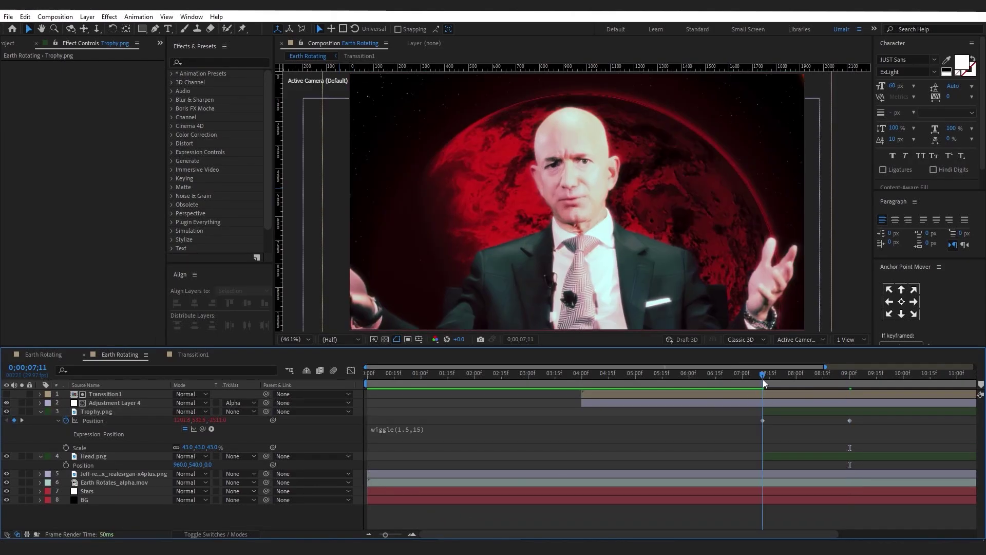
drag(762, 382, 850, 375)
click(86, 457)
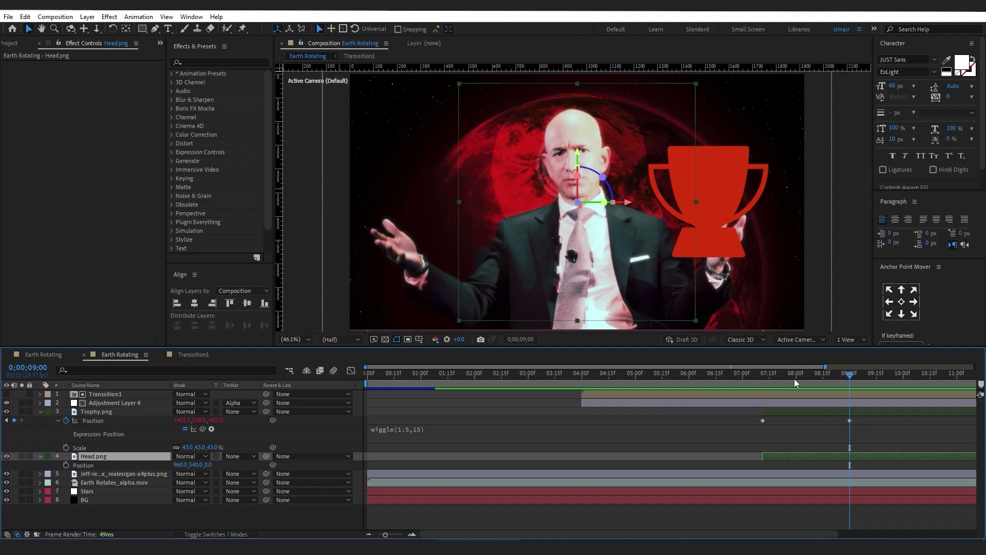
click(763, 378)
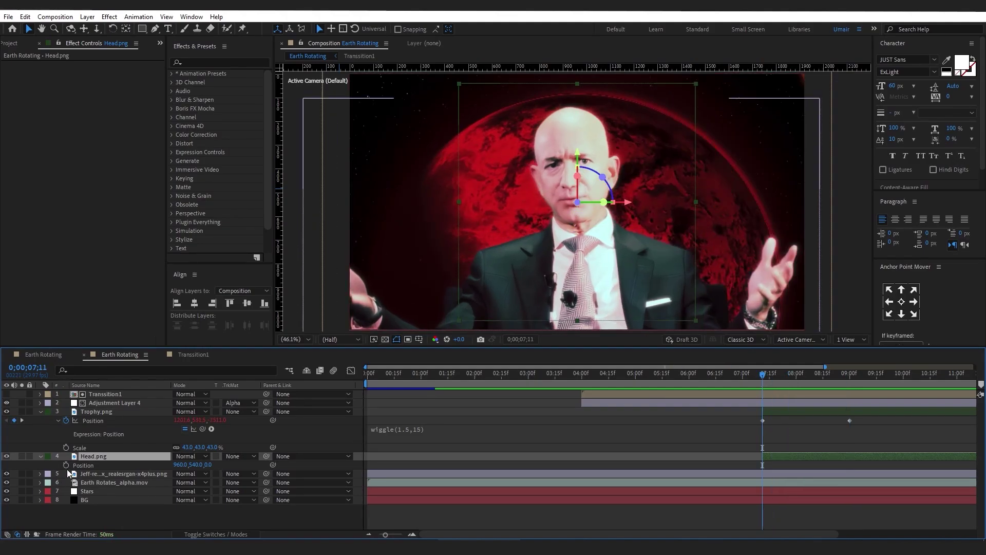
click(65, 465)
click(209, 465)
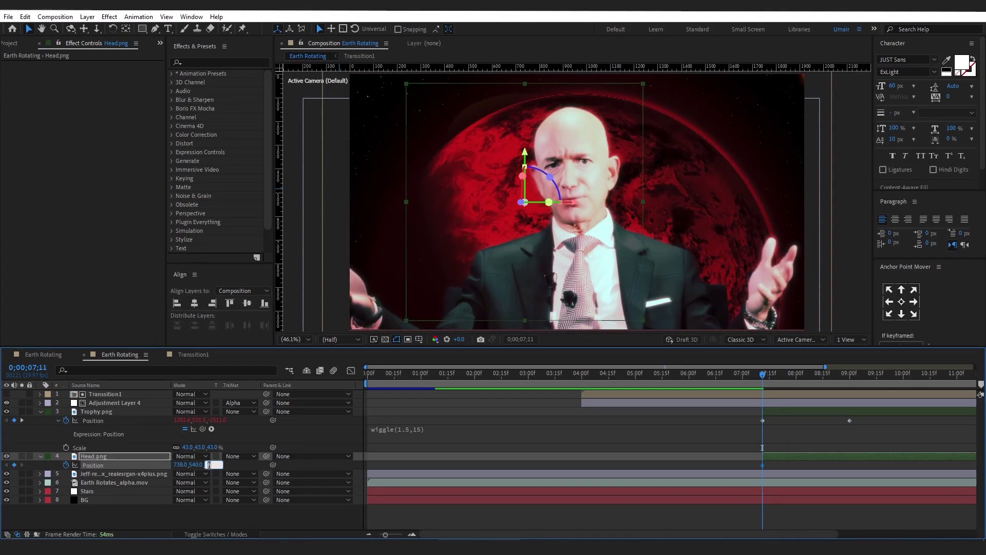
text(270)
key(Return)
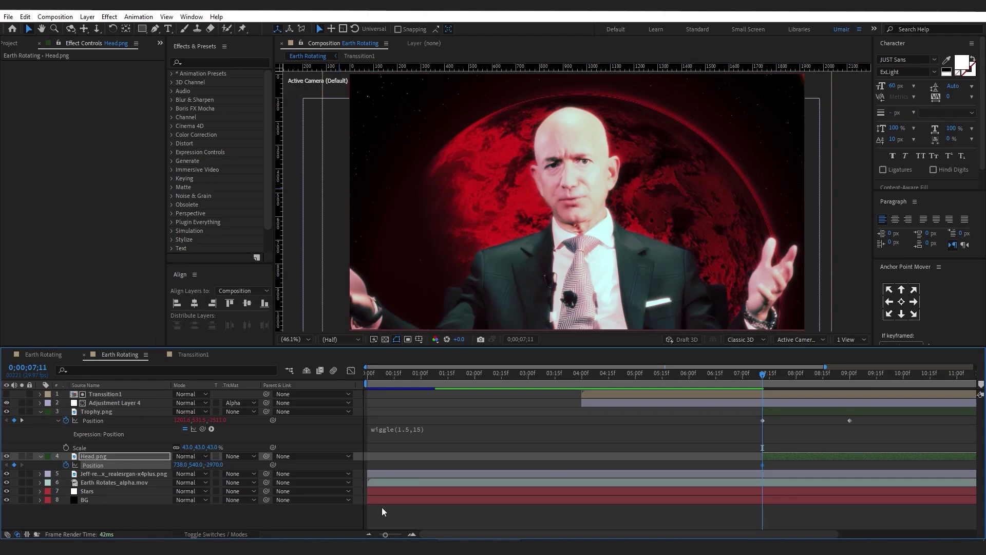
drag(762, 384, 828, 381)
click(850, 384)
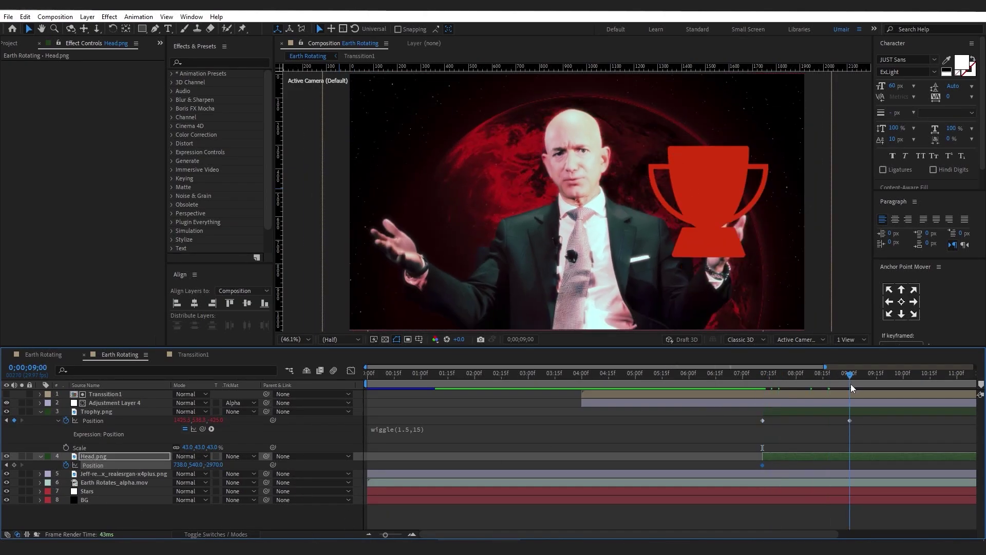
click(14, 464)
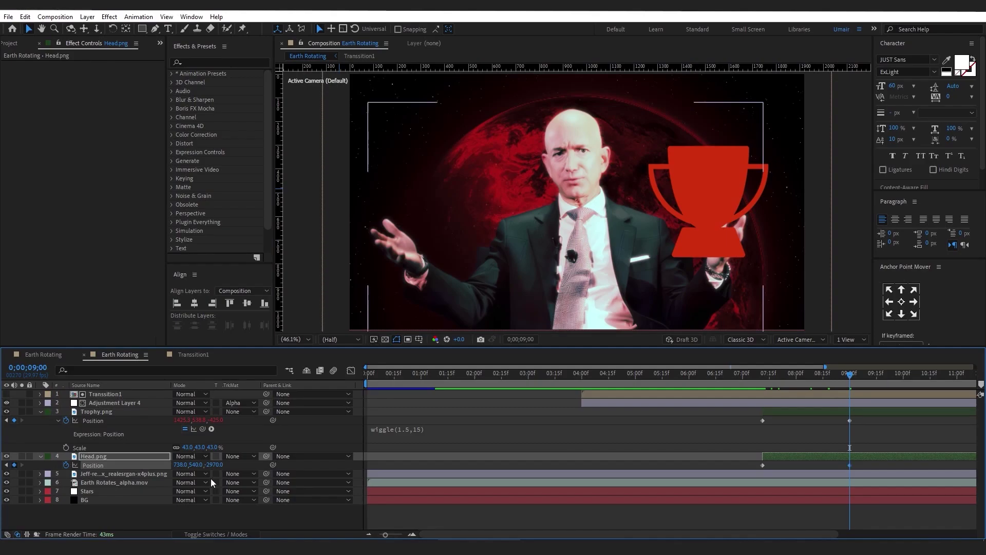
drag(180, 465, 47, 465)
click(214, 465)
key(Return)
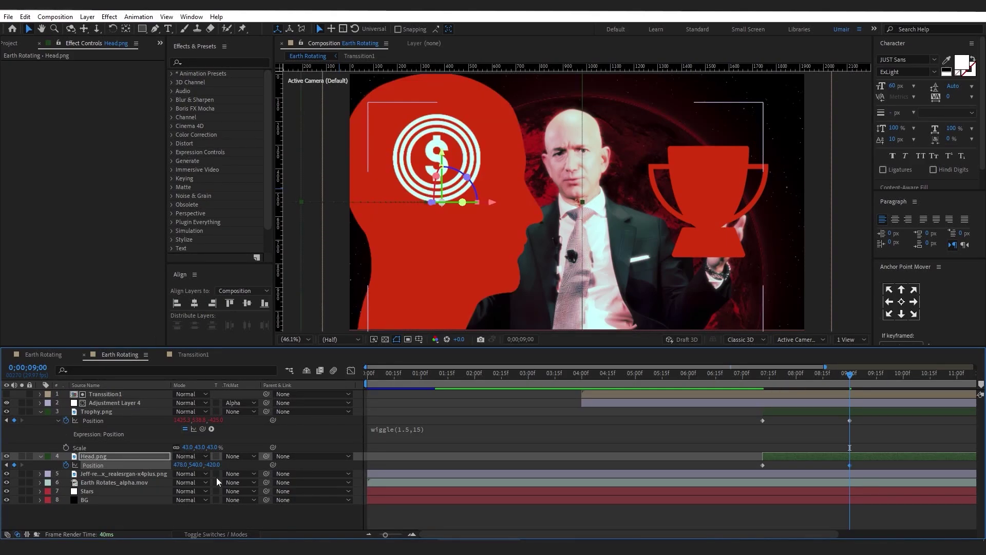
Step: Scale the head icon to 43%
click(107, 458)
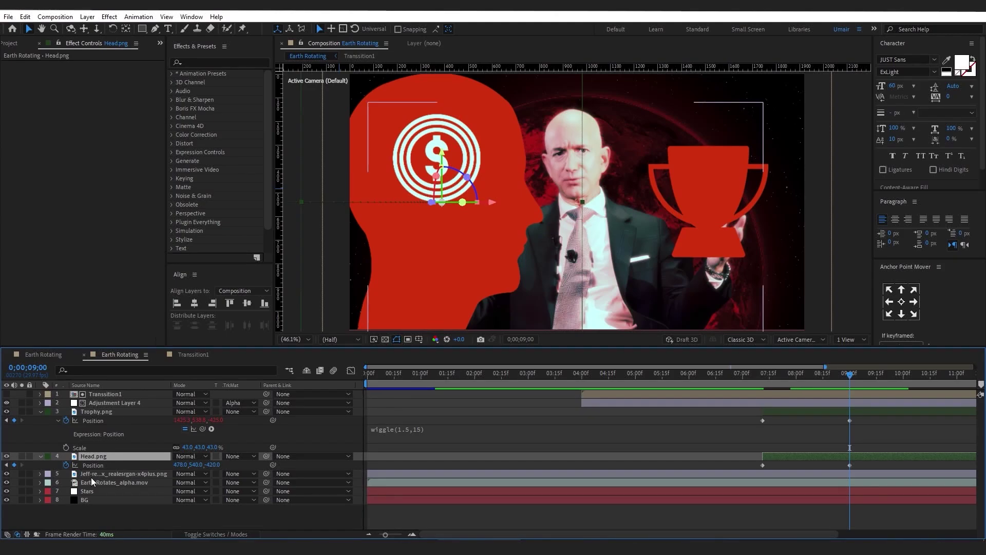
key(shift+s)
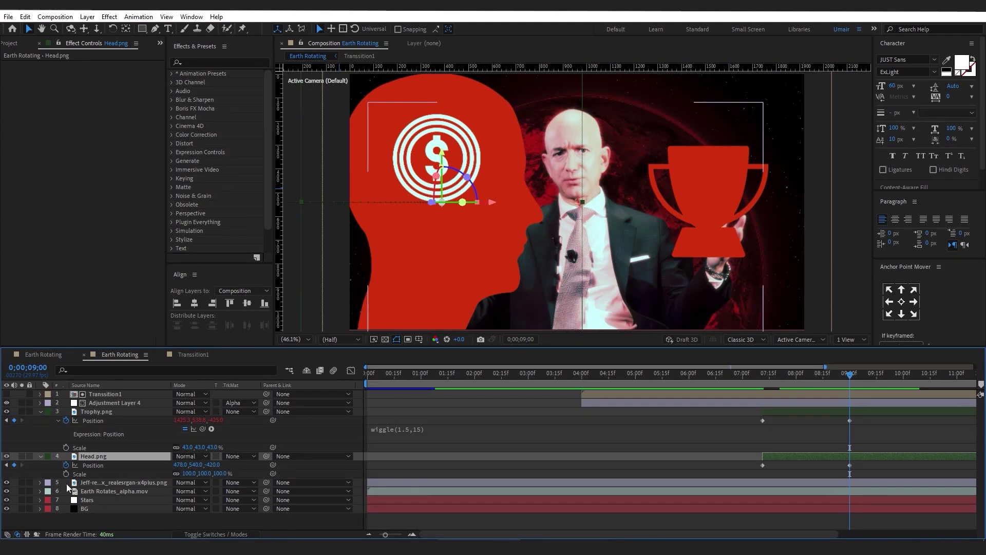
click(186, 473)
text(43)
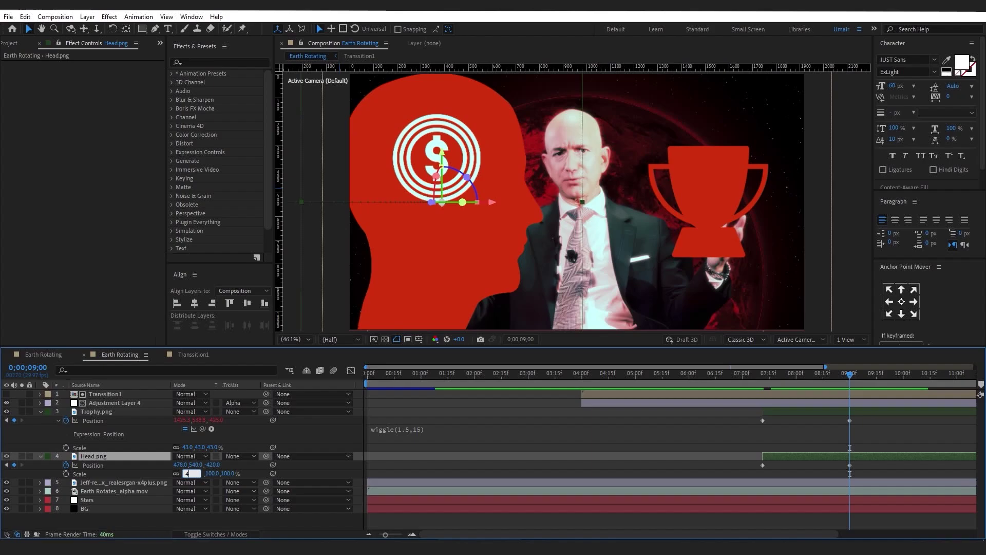
key(Return)
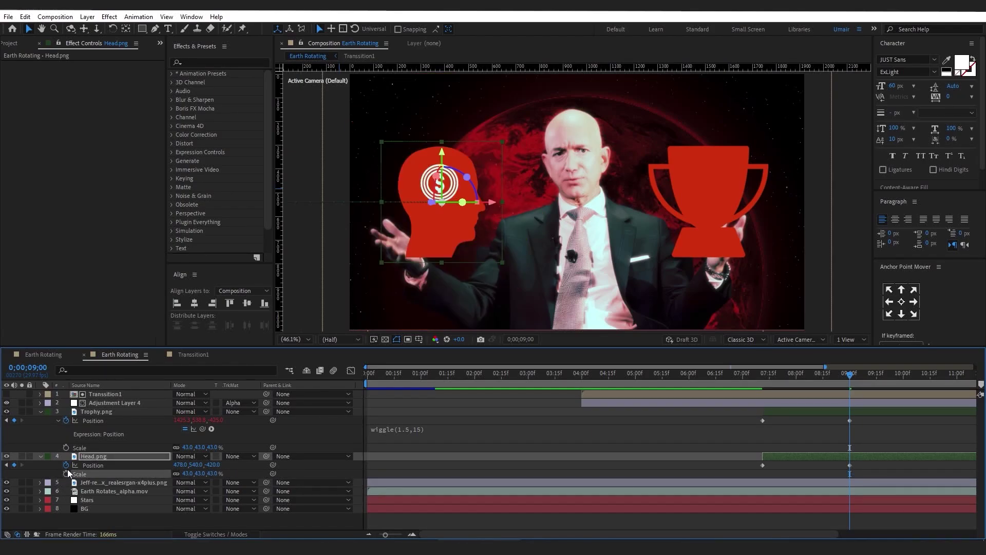
Step: Paste wiggle(1.5,15) into the head's Position expression and select both icons' position keyframes
click(399, 427)
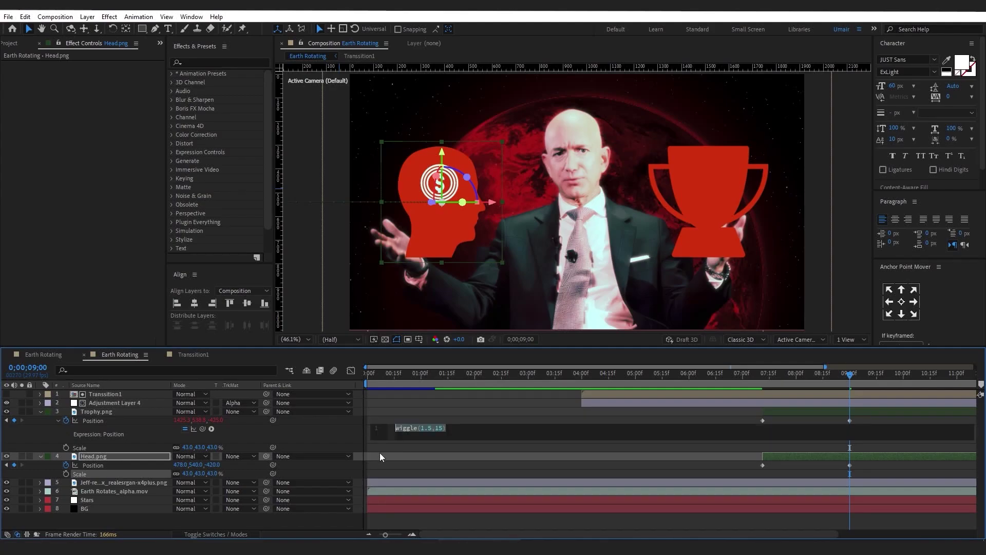
alt+click(66, 465)
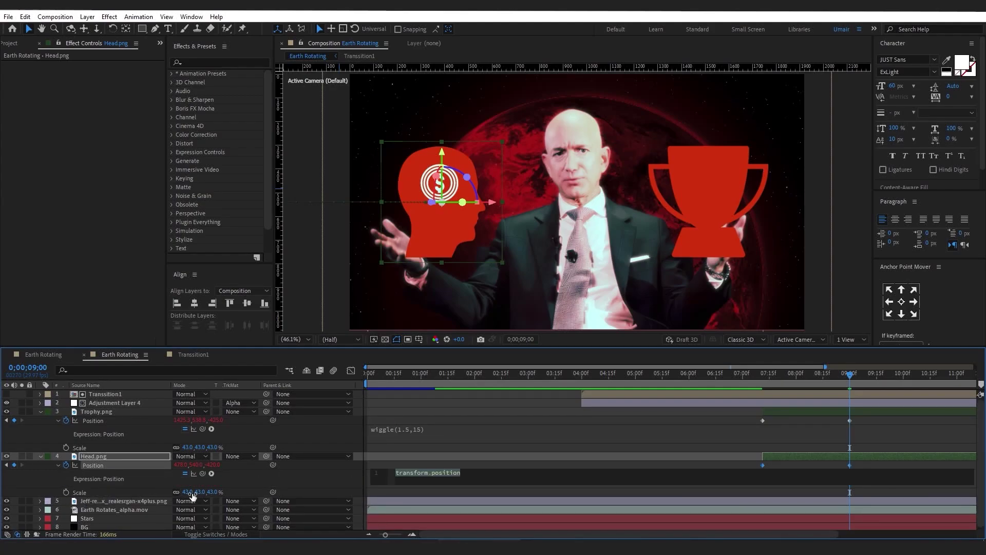
text(wiggle(1.5,15))
key(KP_Enter)
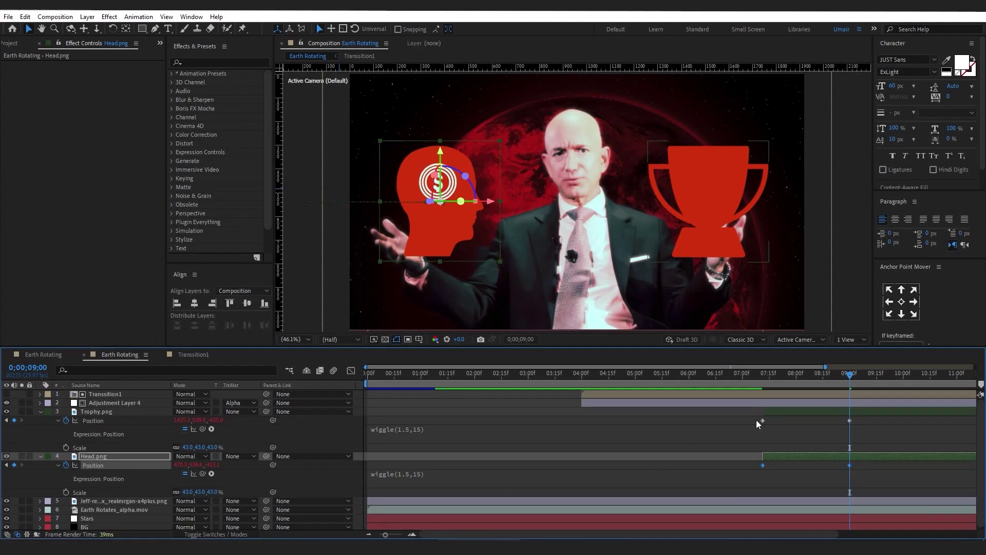
drag(756, 420, 867, 473)
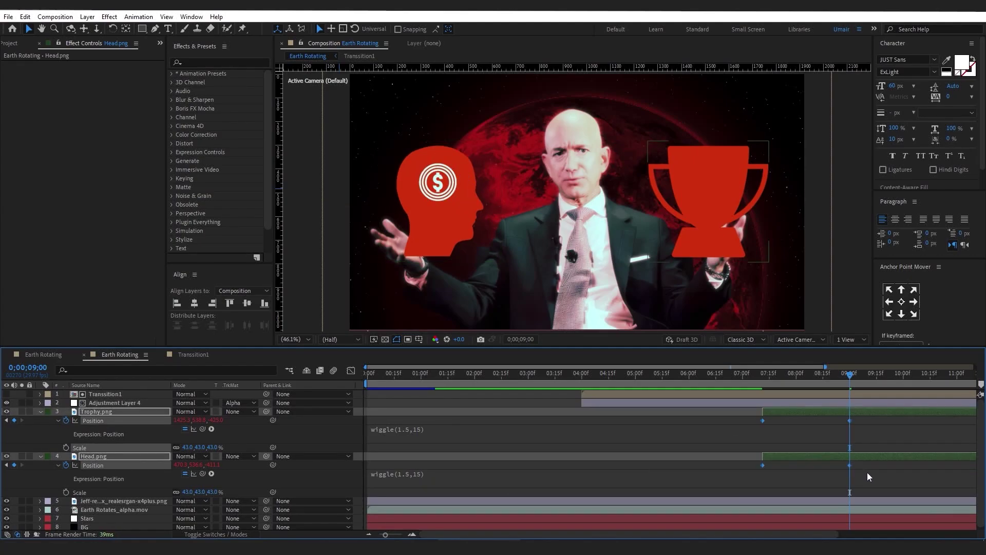
Step: Ease the final position keyframes to about 62% influence in the Graph Editor, then collapse the layers
click(351, 371)
mouse_move(854, 517)
mouse_down()
mouse_move(814, 499)
mouse_move(822, 502)
mouse_up()
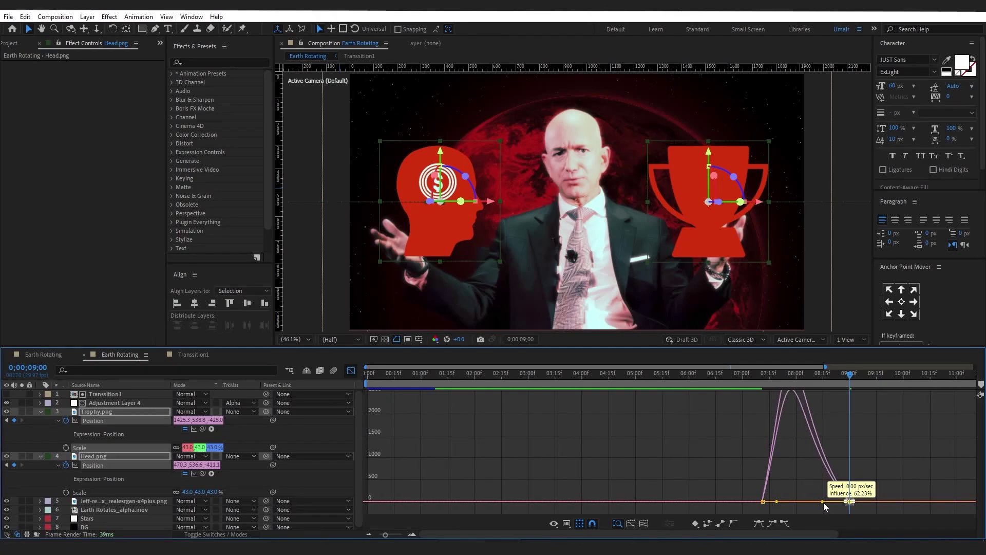
click(350, 370)
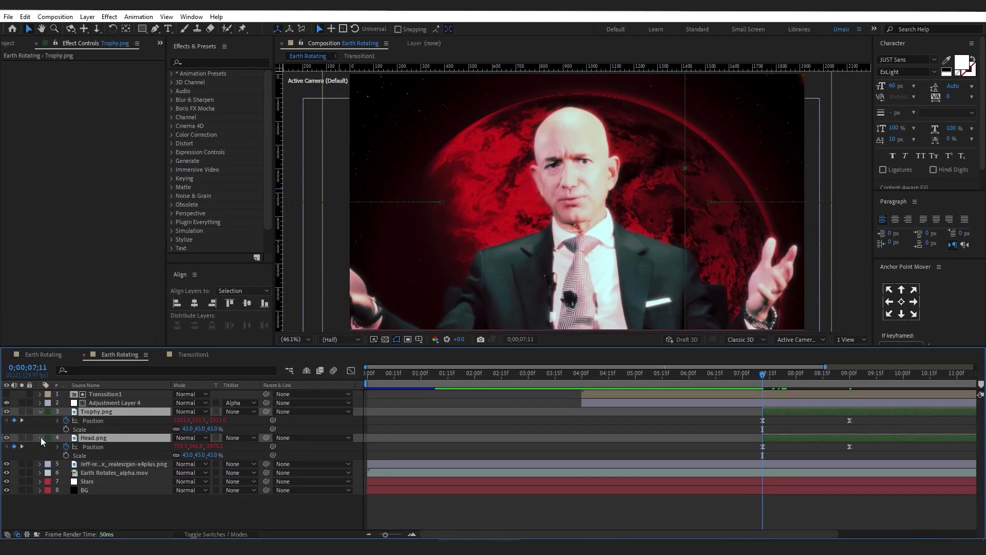
click(41, 437)
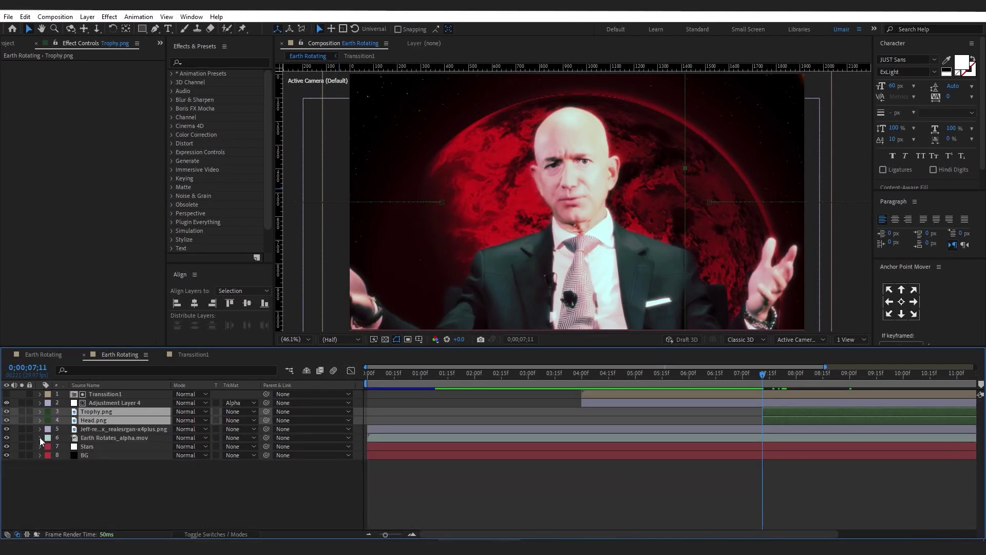
click(106, 479)
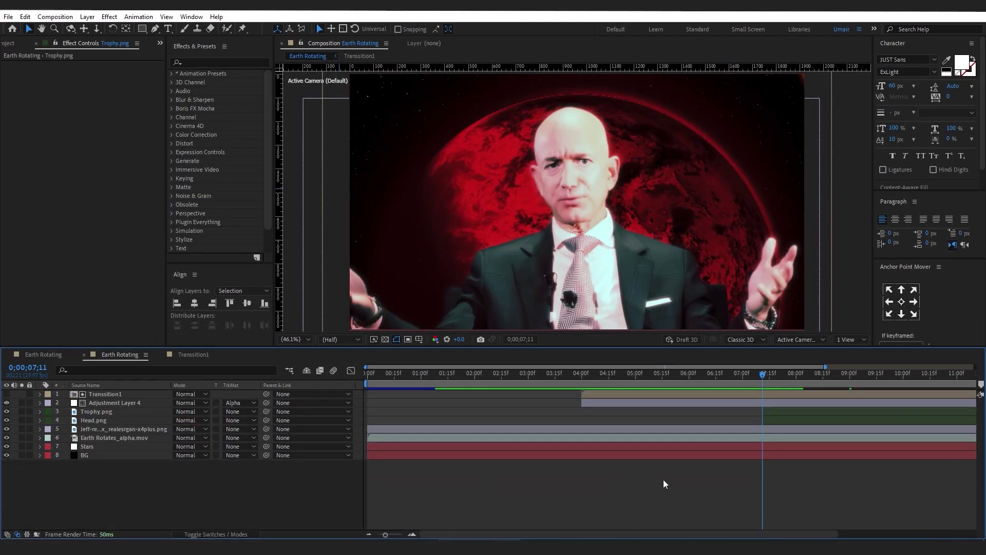
click(88, 414)
Step: Apply Tritone to the trophy with midtones colour E17336
drag(811, 376, 827, 377)
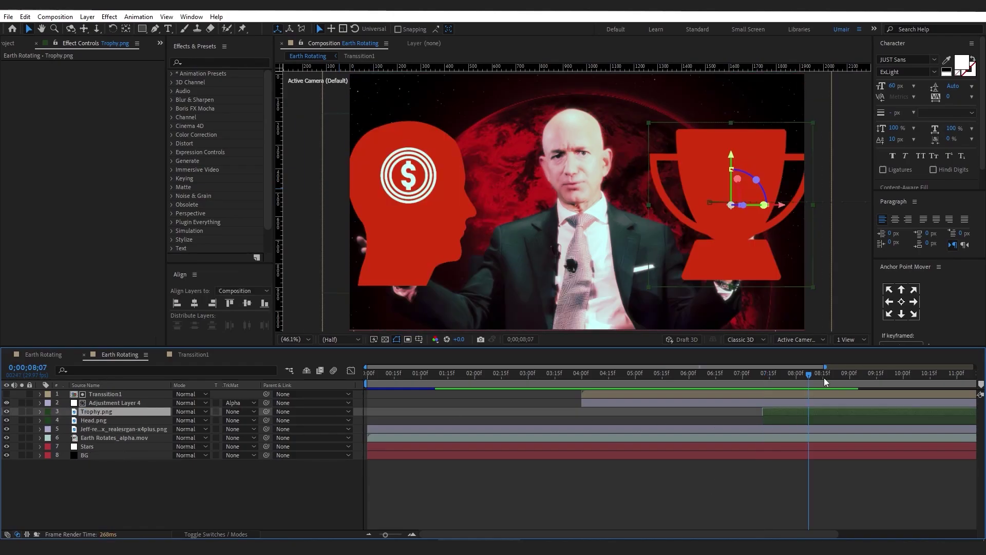
key(ctrl+space)
text(t)
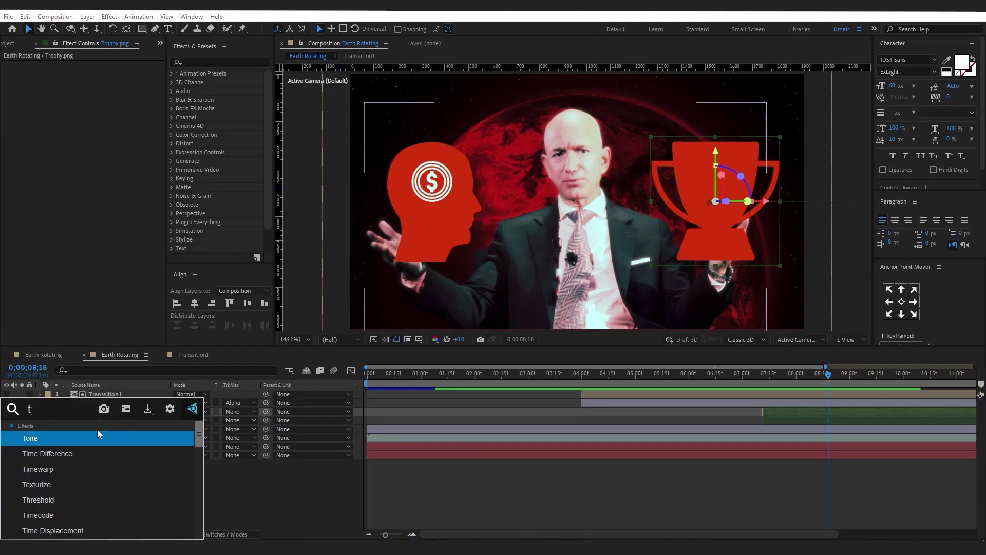
text(ri)
key(Return)
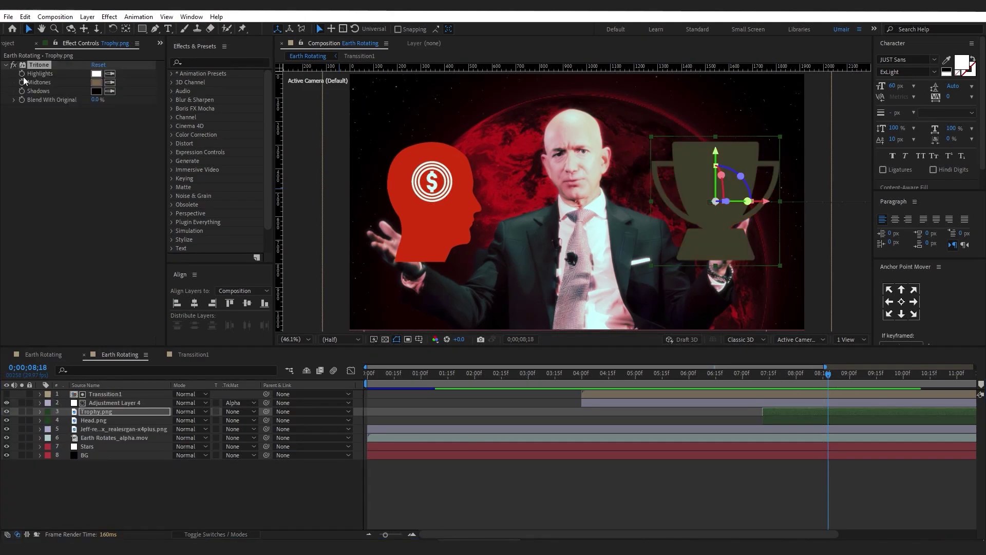
click(95, 82)
key(Tab)
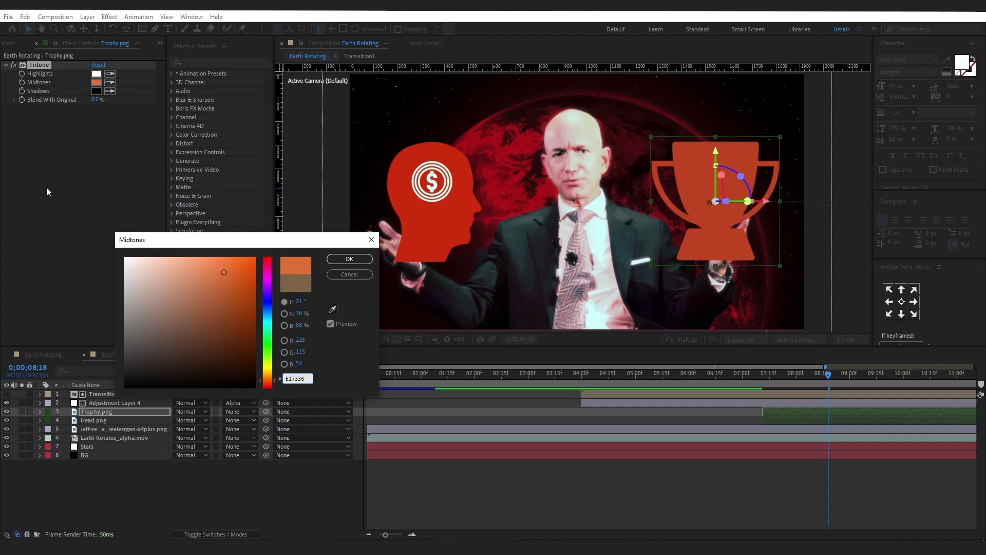
key(Return)
Step: Add a Glow effect to the trophy
key(ctrl+space)
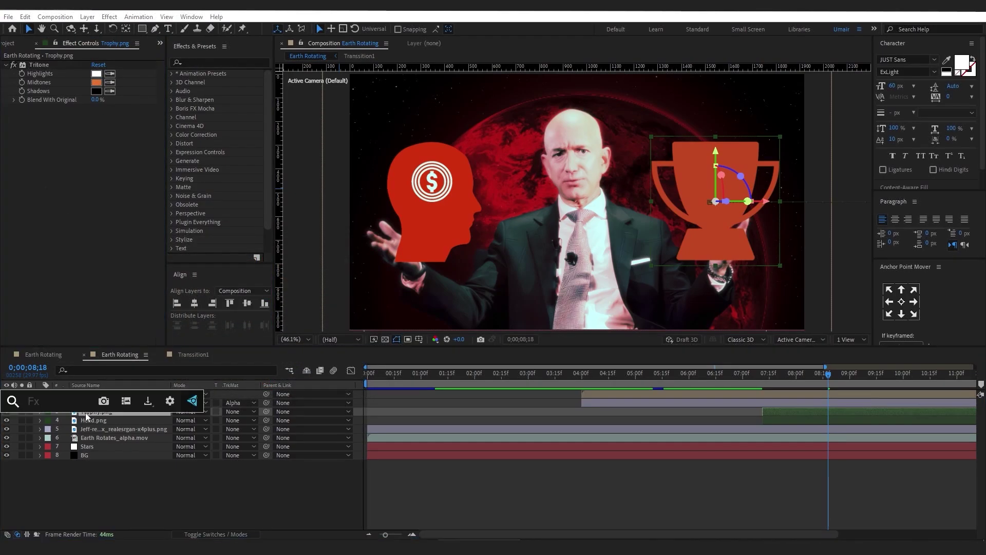
text(glow)
key(Return)
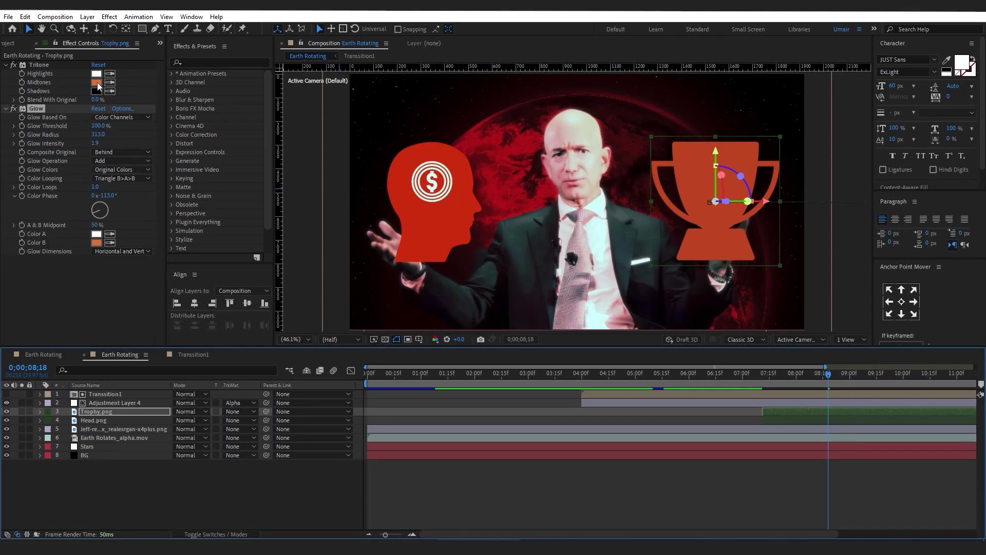
Step: Apply Deep Glow to the trophy and enable its orange Tint
click(95, 411)
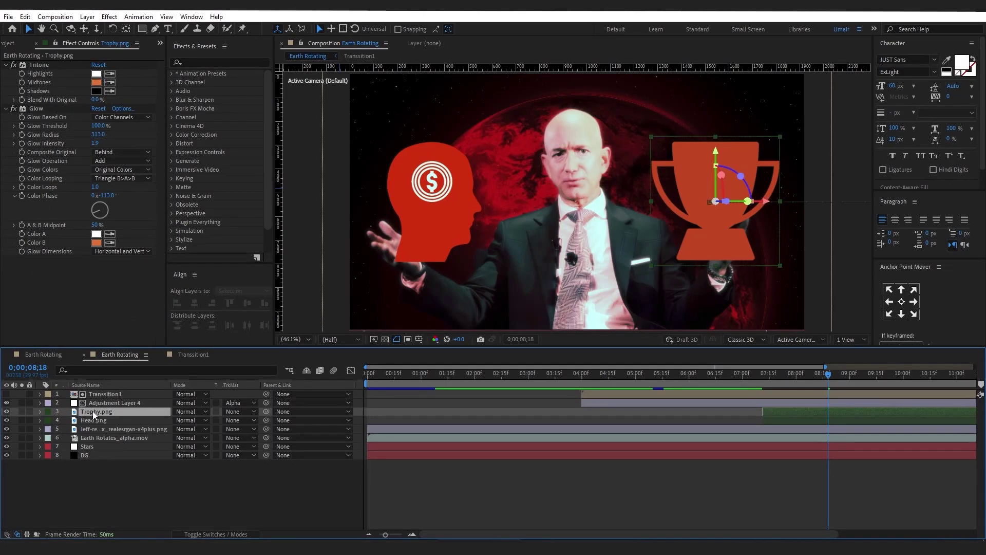
key(ctrl+space)
text(e)
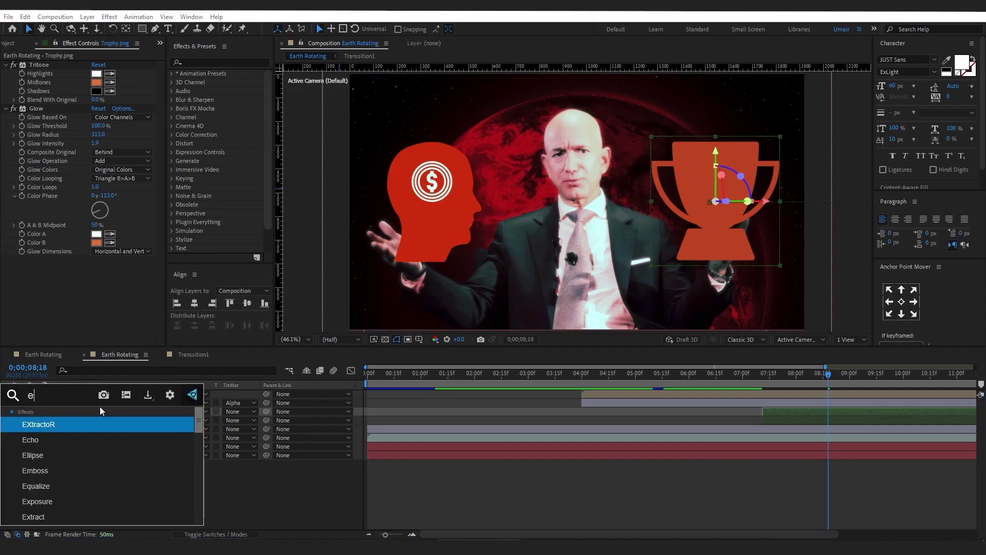
text(ep)
key(Return)
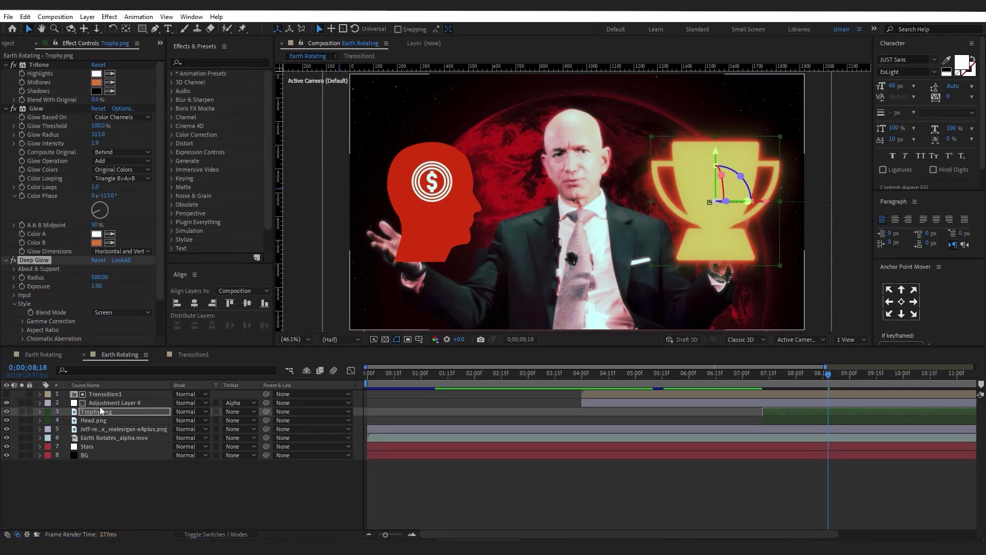
scroll(161, 266, down, 3)
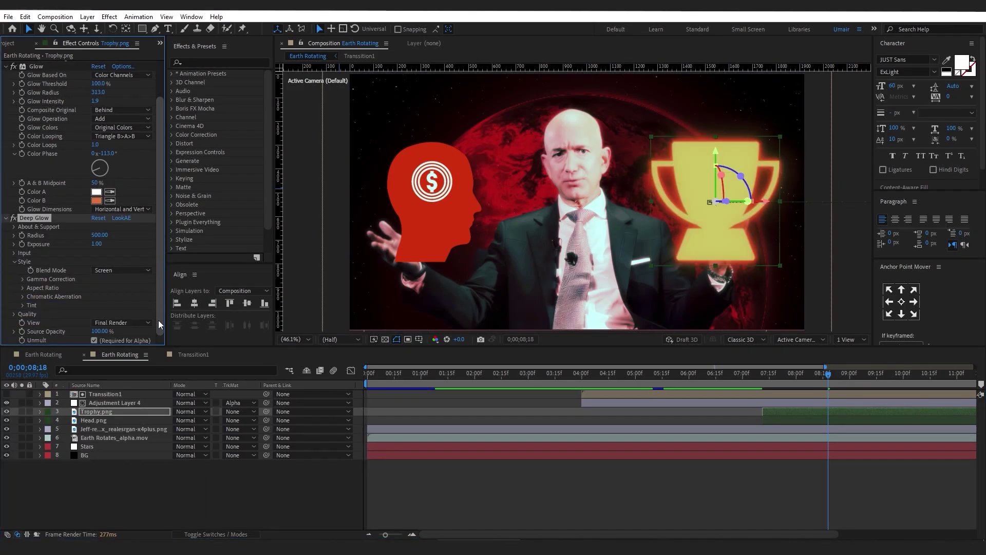
scroll(15, 302, up, 3)
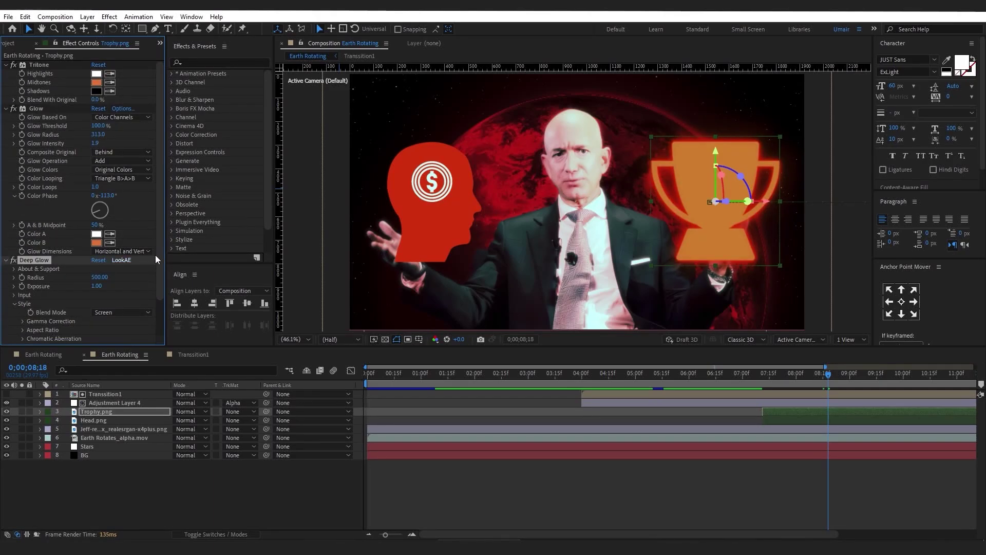
scroll(157, 253, down, 3)
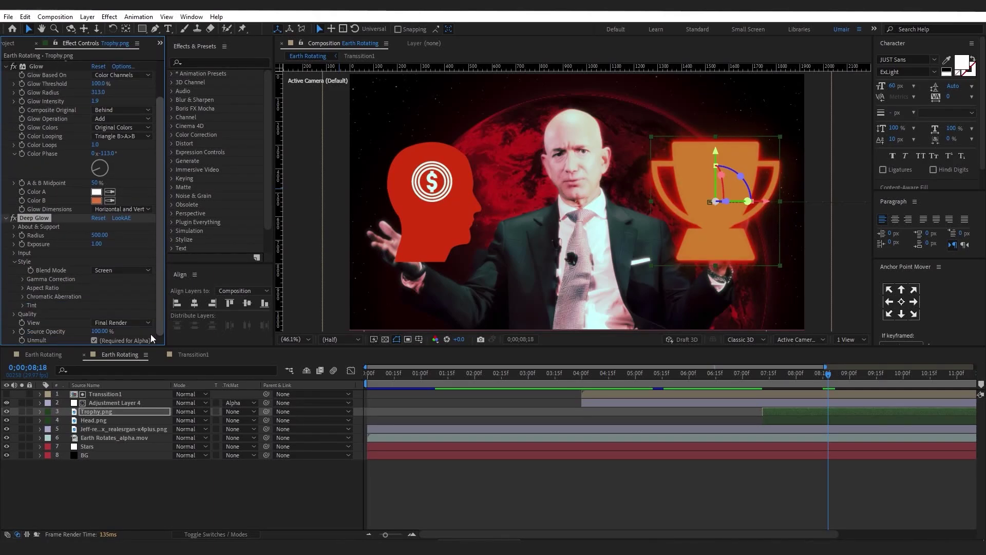
click(23, 306)
scroll(153, 307, down, 3)
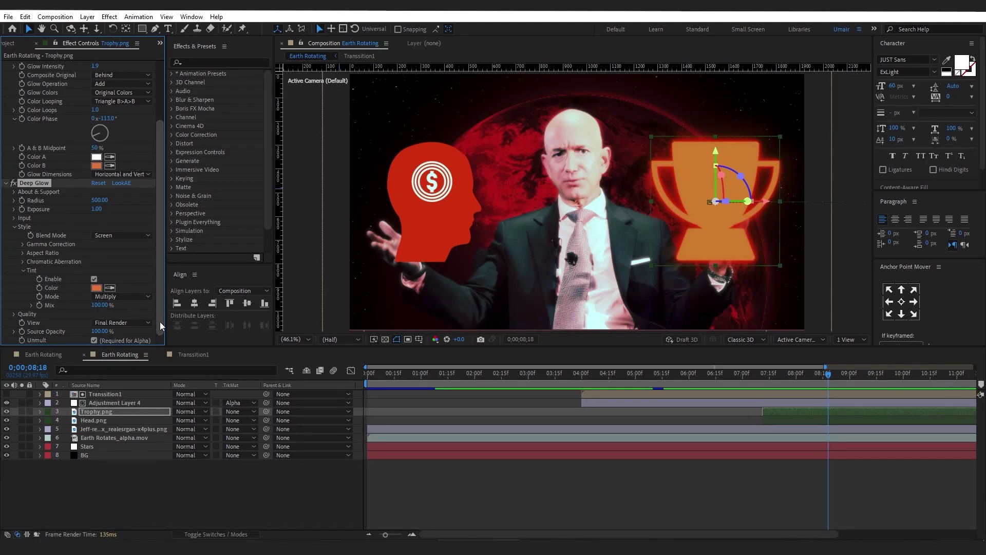
drag(160, 288, 161, 216)
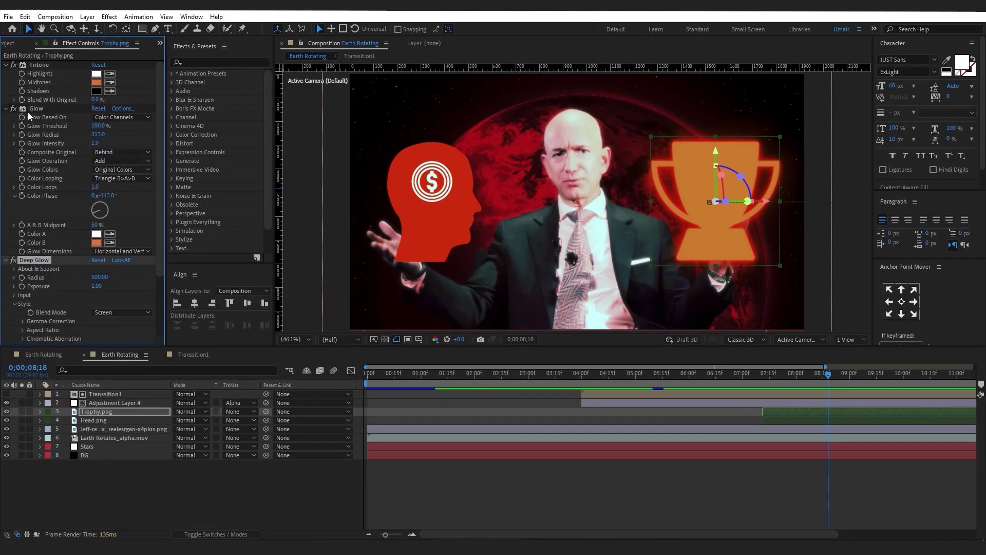
Step: Select the Tritone, Glow and Deep Glow effects for copying, then choose Head.png
ctrl+click(31, 108)
ctrl+click(35, 64)
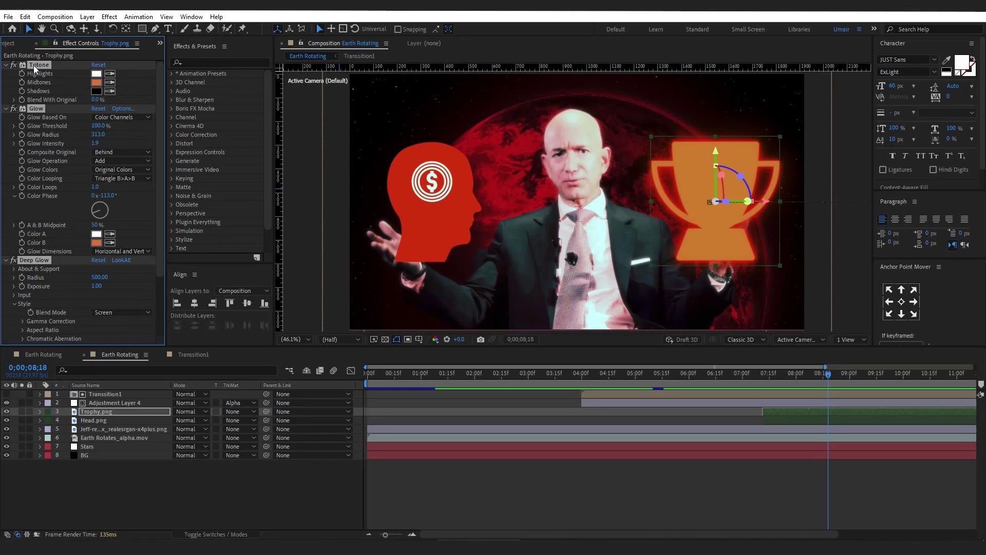
click(91, 420)
Step: Paste the Tritone, Glow and Deep Glow effects onto Head.png and preview from the first frame
click(56, 261)
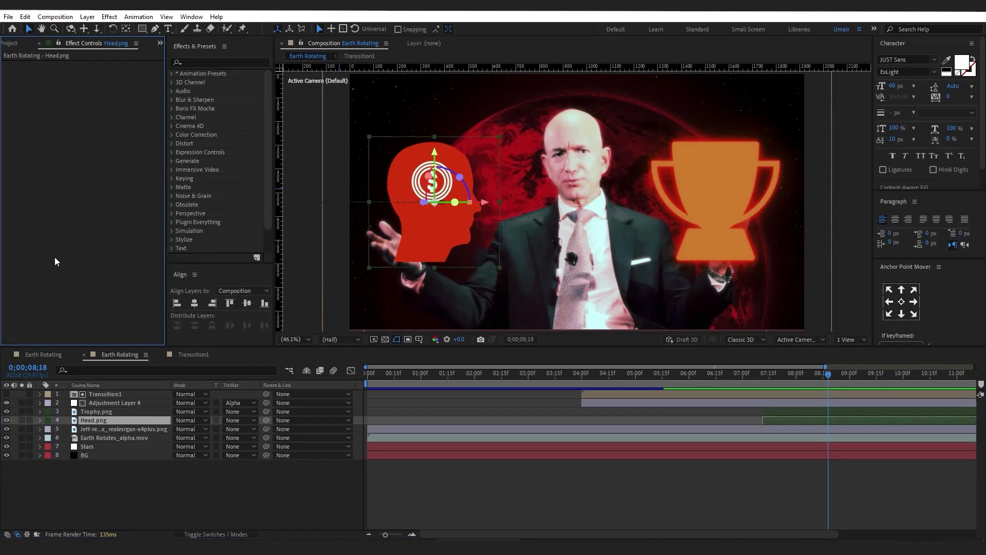
key(ctrl+v)
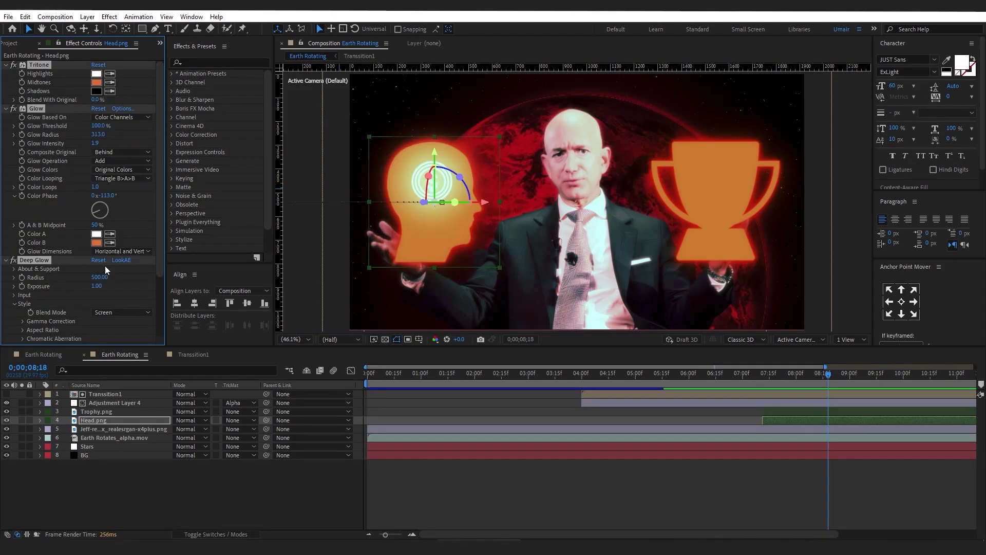
click(239, 486)
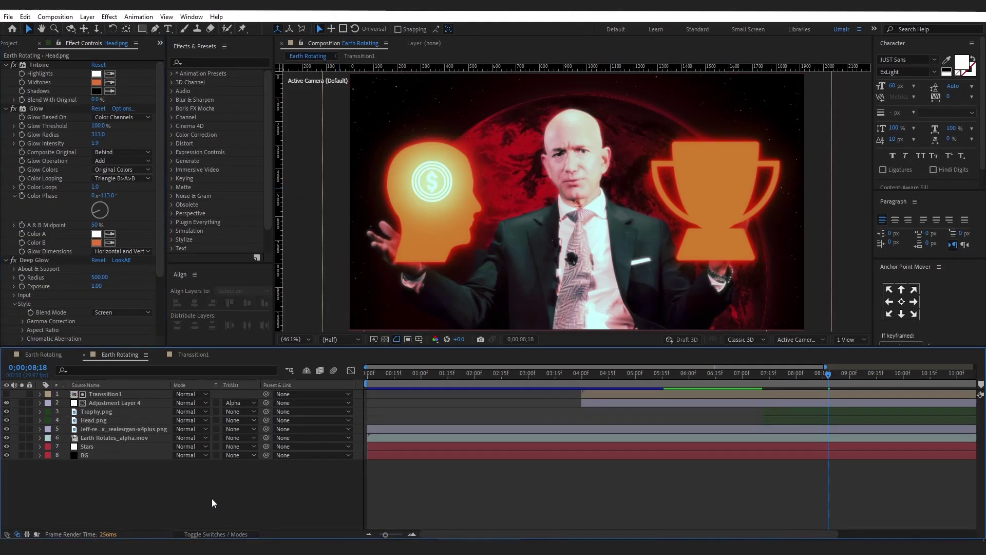
click(736, 374)
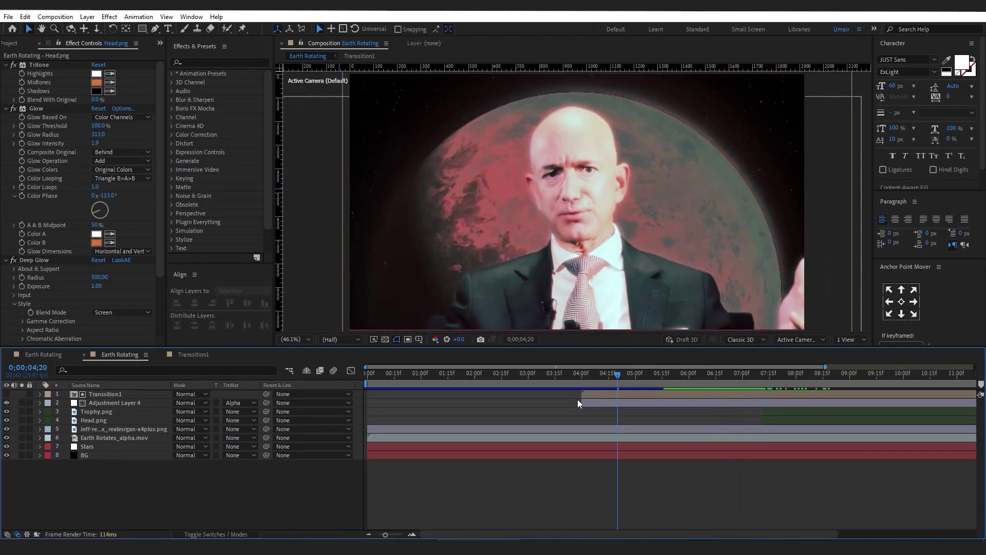
click(438, 374)
key(Home)
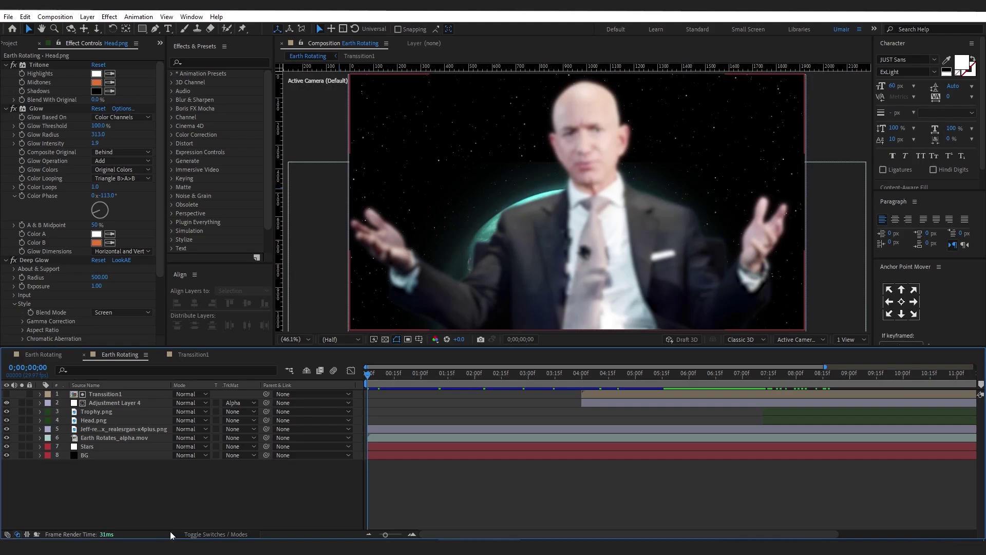
key(space)
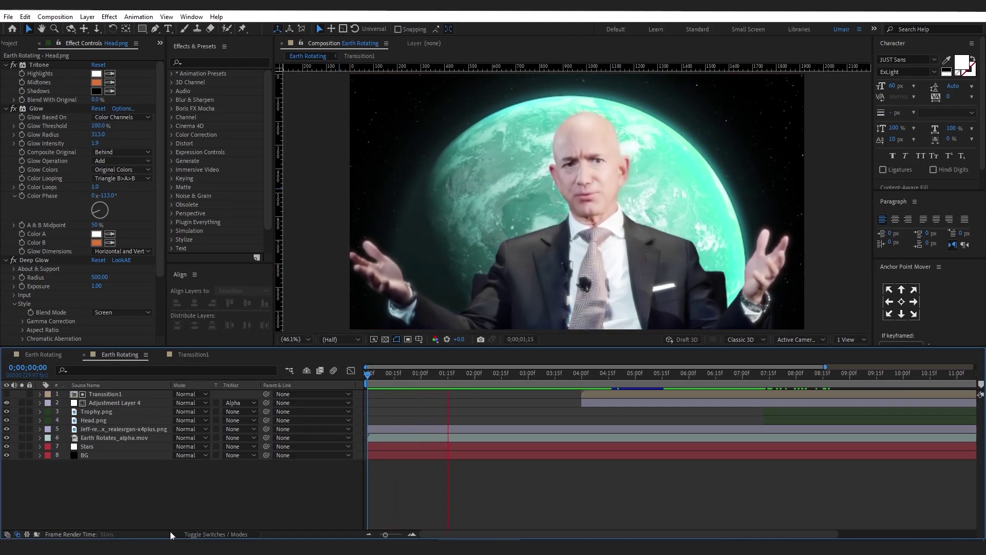